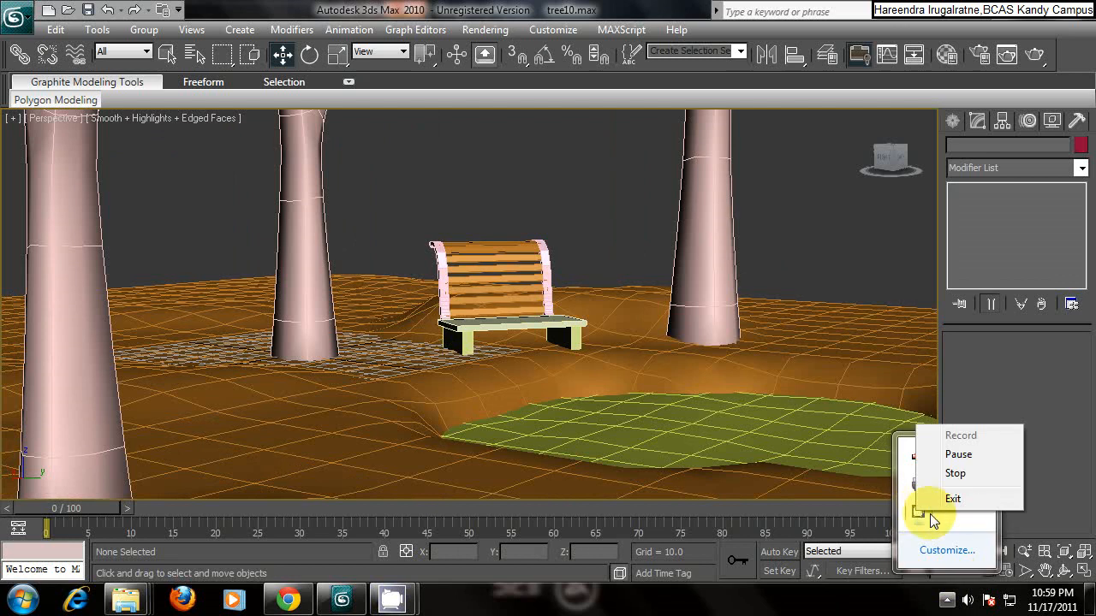
- Examine the park scene around the bench and pond, checking which objects form the trees and the ground
{"action": "key", "text": "Escape"}
{"action": "scroll", "coordinate": [641, 360], "scroll_direction": "down", "scroll_amount": 5}
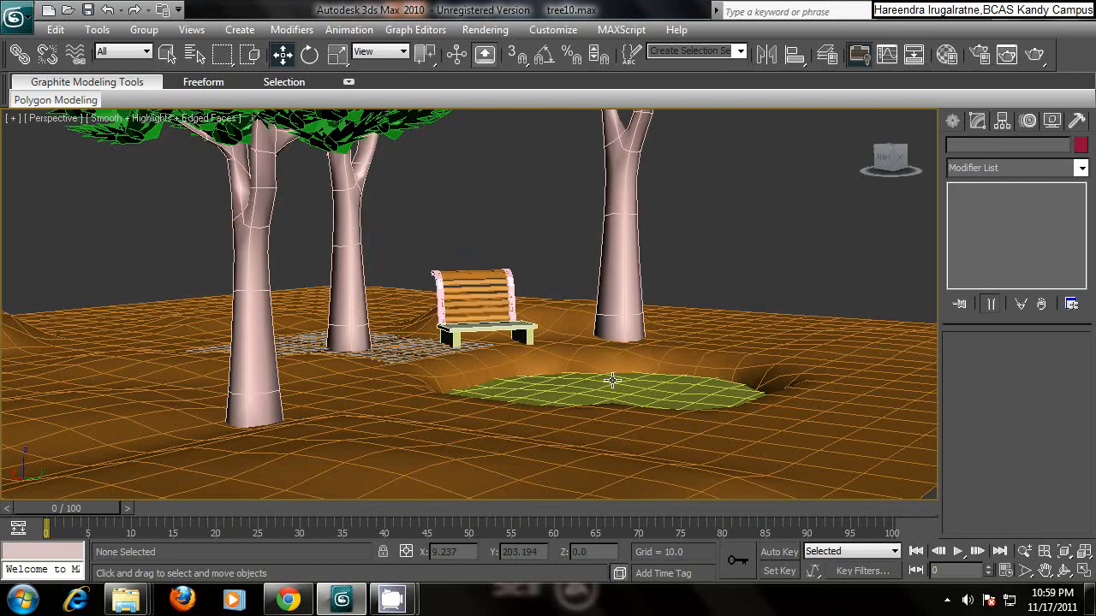
{"action": "middle_click_drag", "start_coordinate": [643, 374], "coordinate": [570, 362], "text": "alt"}
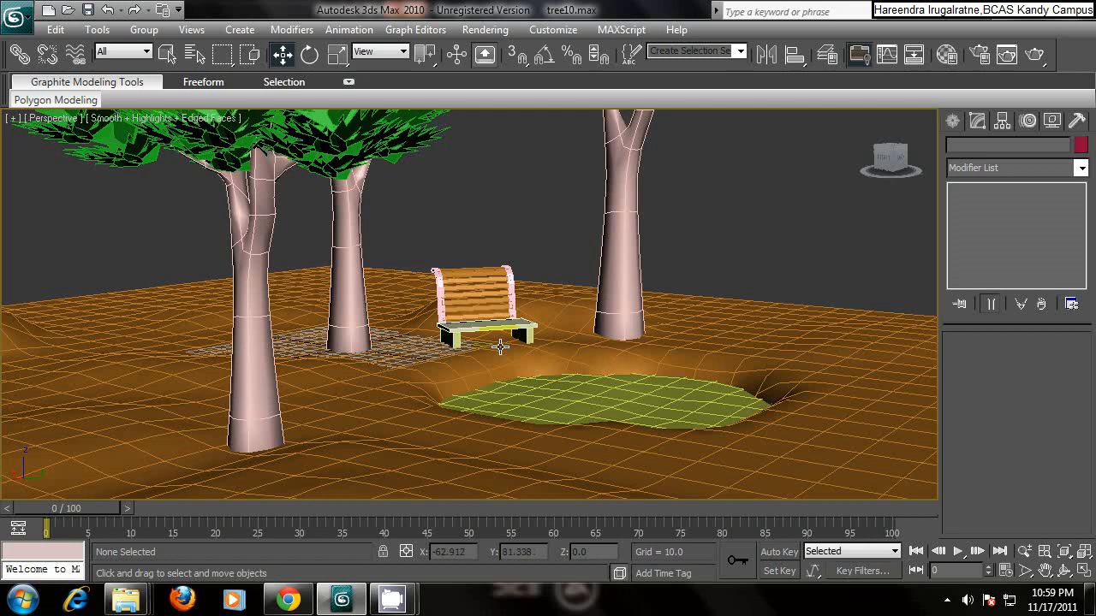
{"action": "scroll", "coordinate": [513, 347], "scroll_direction": "up", "scroll_amount": 3}
{"action": "scroll", "coordinate": [531, 351], "scroll_direction": "down", "scroll_amount": 5}
{"action": "scroll", "coordinate": [518, 338], "scroll_direction": "up", "scroll_amount": 3}
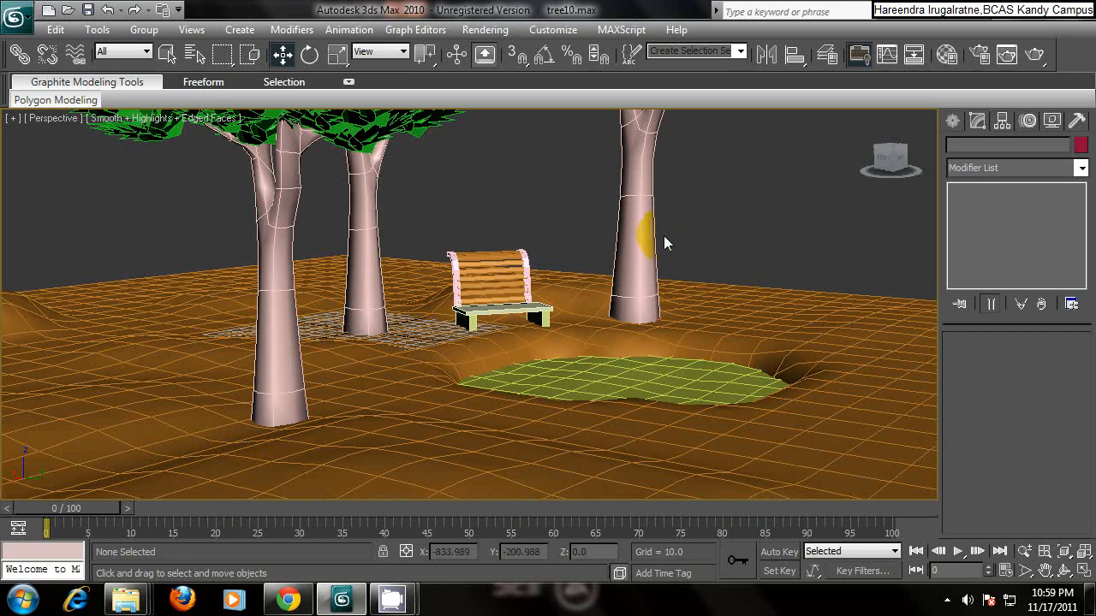
{"action": "left_click", "coordinate": [638, 218]}
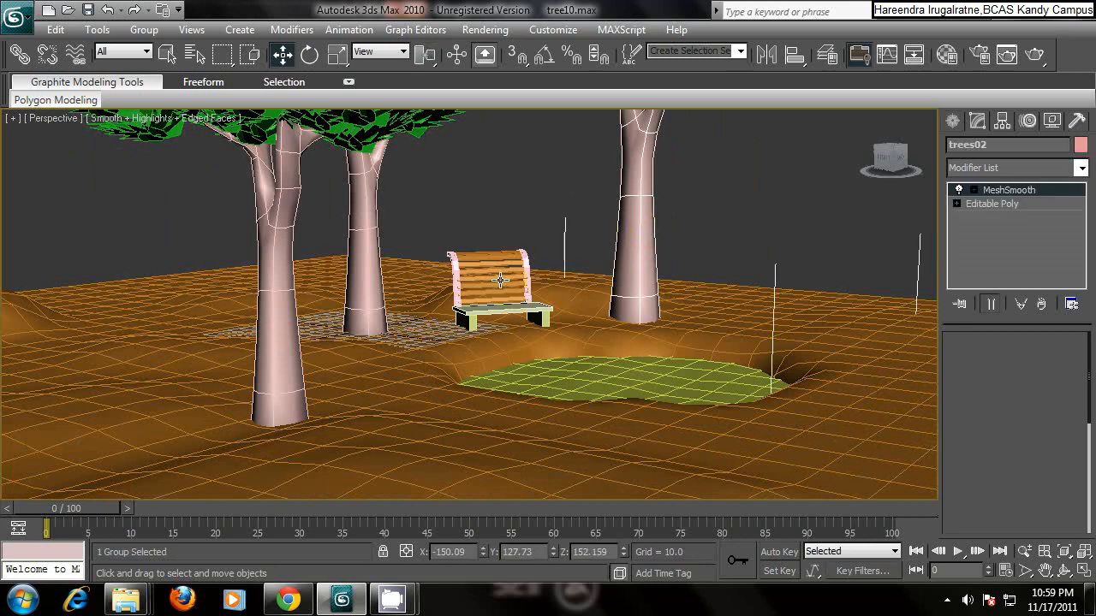
{"action": "left_click", "coordinate": [362, 287]}
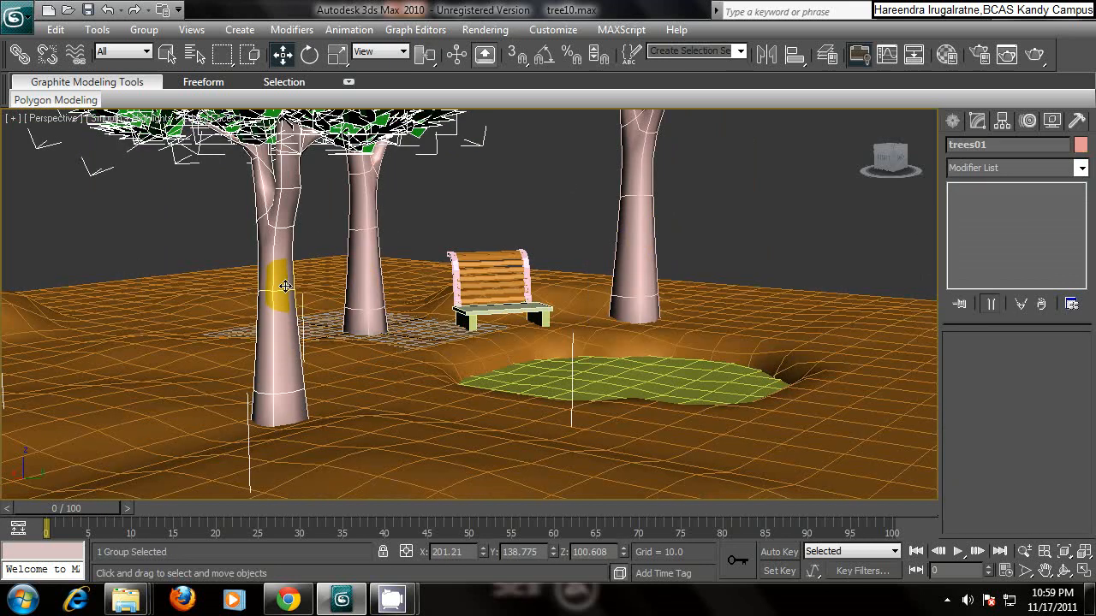
{"action": "left_click", "coordinate": [675, 394]}
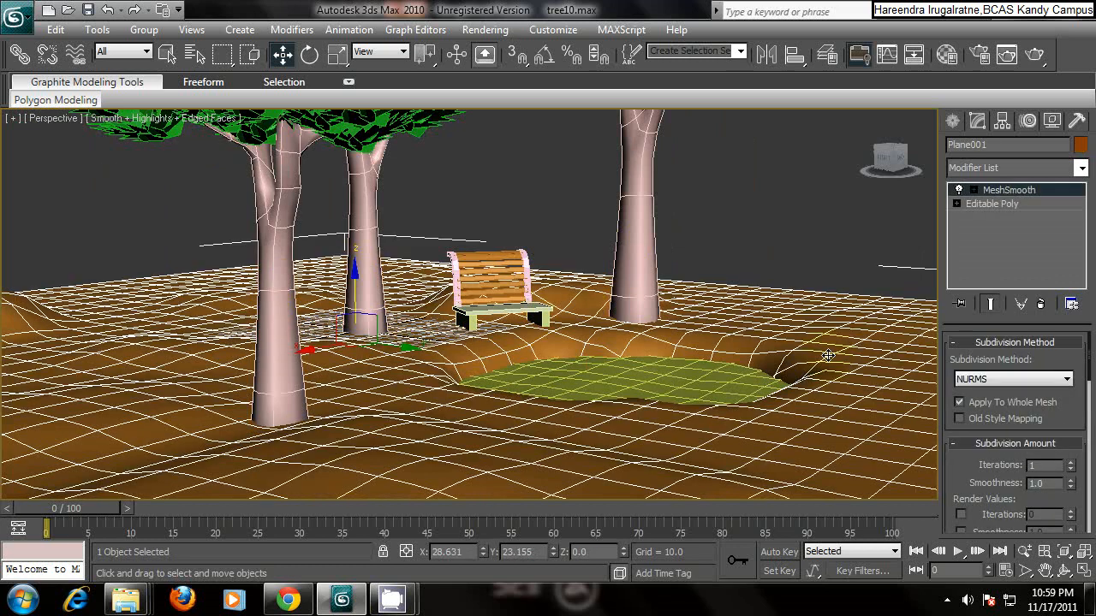
{"action": "left_click", "coordinate": [766, 217]}
- Inspect the bench and nearby trees up close, and view the whole terrain with its pond from the opposite side
{"action": "scroll", "coordinate": [603, 261], "scroll_direction": "up", "scroll_amount": 6}
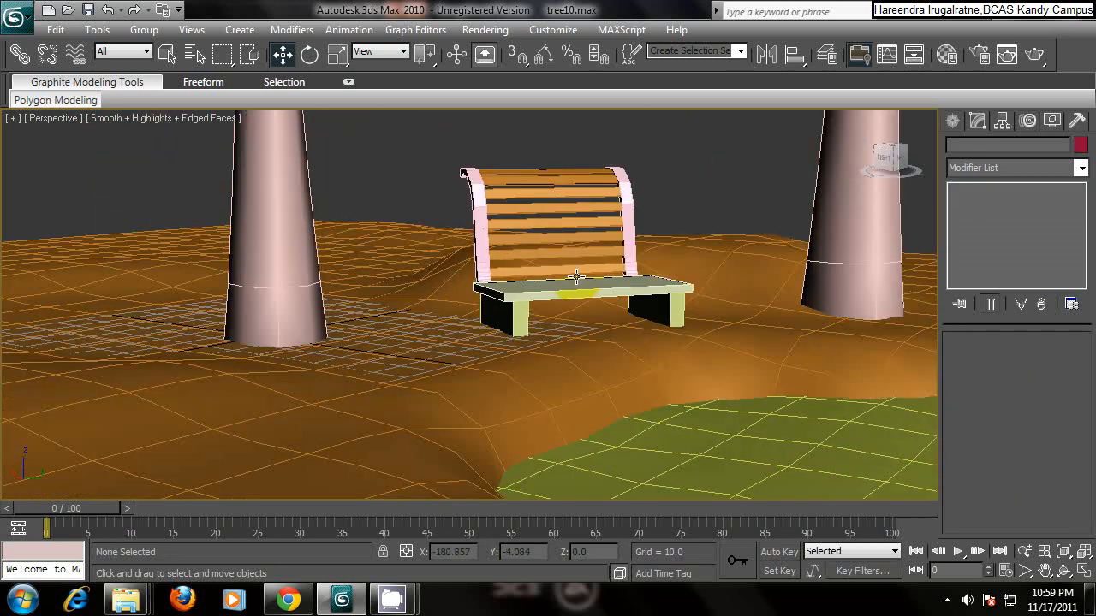
{"action": "middle_click_drag", "start_coordinate": [576, 276], "coordinate": [456, 339]}
{"action": "scroll", "coordinate": [420, 339], "scroll_direction": "up", "scroll_amount": 6}
{"action": "scroll", "coordinate": [420, 342], "scroll_direction": "down", "scroll_amount": 4}
{"action": "left_click", "coordinate": [176, 260]}
{"action": "left_click", "coordinate": [763, 338]}
{"action": "scroll", "coordinate": [490, 299], "scroll_direction": "down", "scroll_amount": 3}
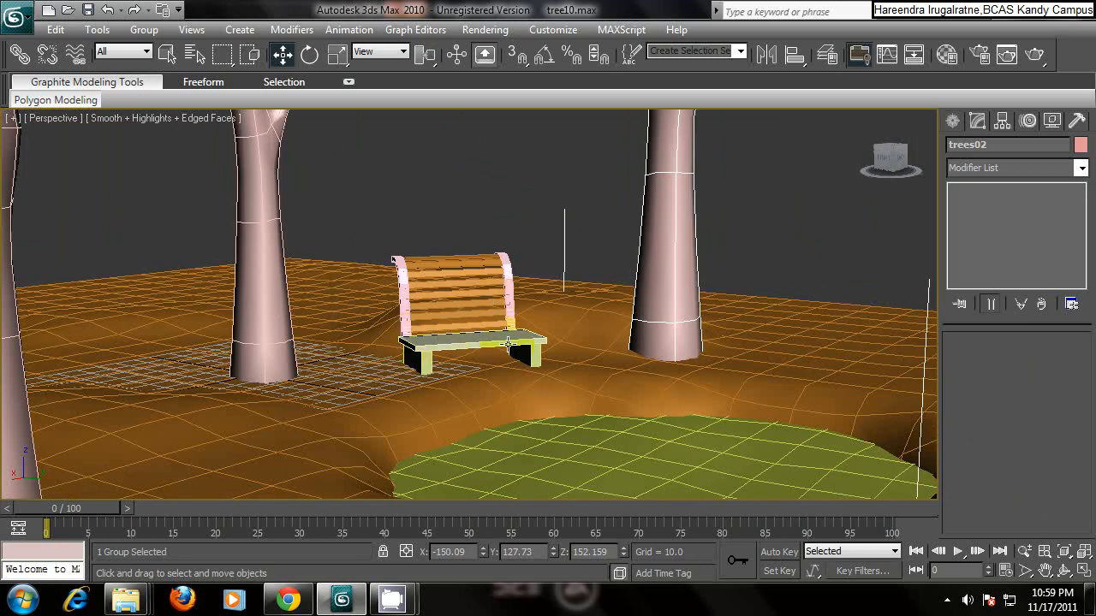
{"action": "mouse_move", "coordinate": [503, 330]}
{"action": "middle_mouse_down", "text": "alt"}
{"action": "mouse_move", "coordinate": [384, 333]}
{"action": "mouse_move", "coordinate": [509, 309]}
{"action": "middle_mouse_up", "text": "alt"}
{"action": "scroll", "coordinate": [405, 334], "scroll_direction": "down", "scroll_amount": 2}
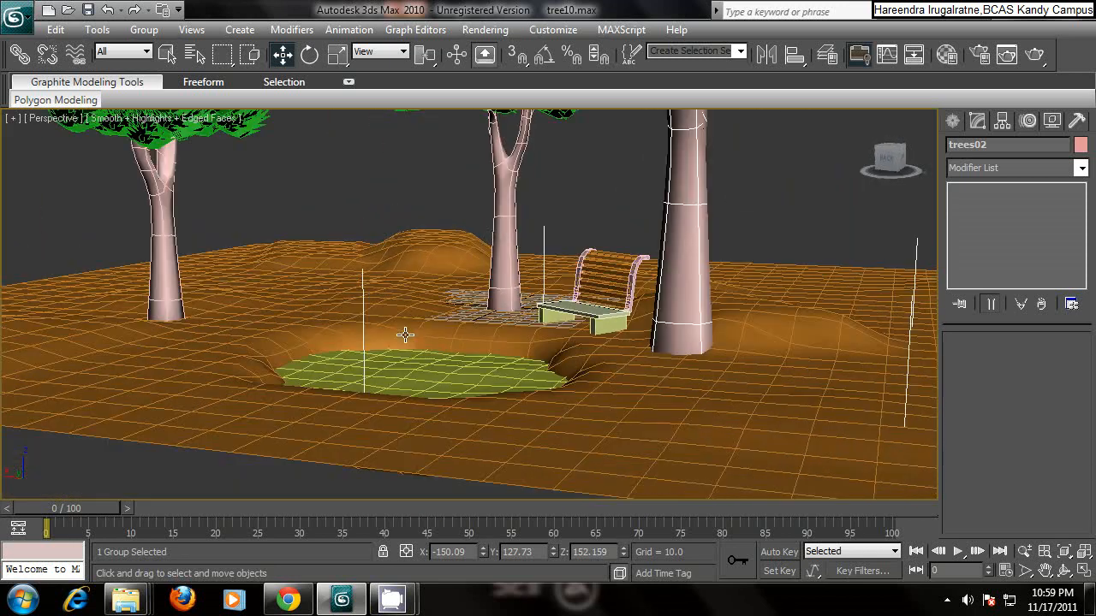
{"action": "middle_click_drag", "start_coordinate": [405, 335], "coordinate": [391, 385]}
{"action": "scroll", "coordinate": [391, 385], "scroll_direction": "down", "scroll_amount": 3}
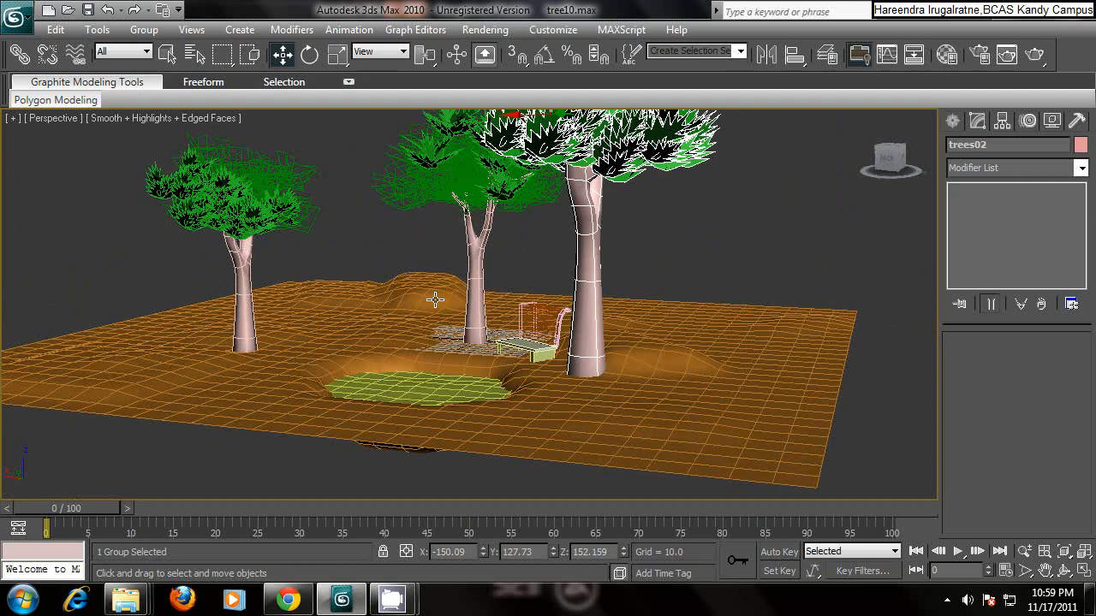
{"action": "middle_click_drag", "start_coordinate": [434, 300], "coordinate": [533, 311], "text": "alt"}
{"action": "left_click", "coordinate": [741, 253]}
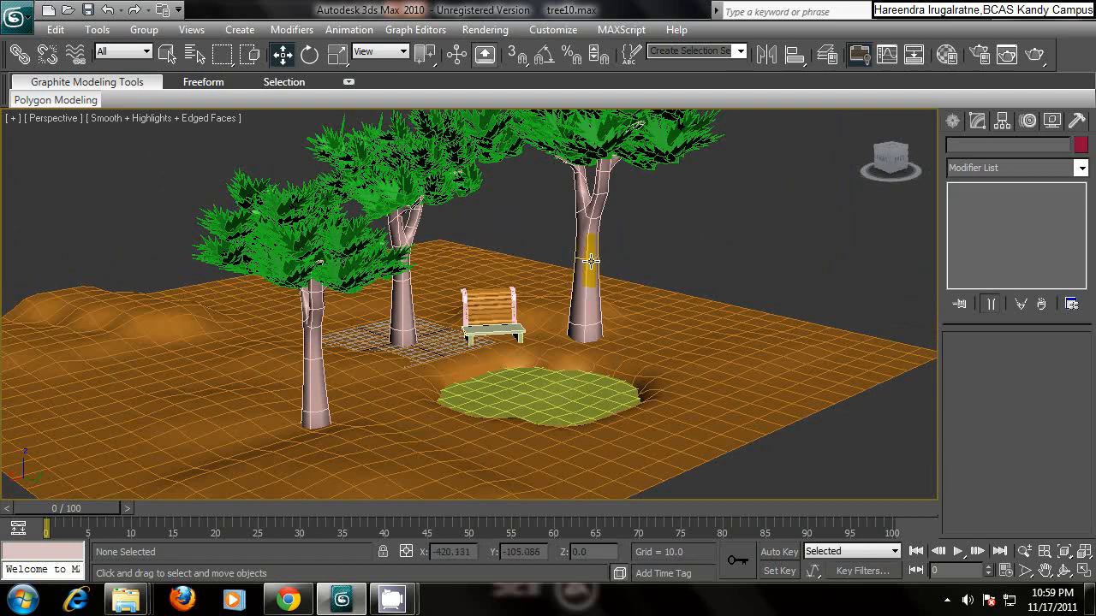
- Examine the bench, the pond and the surrounding ground surface from a higher angle
{"action": "middle_click_drag", "start_coordinate": [589, 259], "coordinate": [607, 252], "text": "alt"}
{"action": "scroll", "coordinate": [528, 299], "scroll_direction": "up", "scroll_amount": 5}
{"action": "scroll", "coordinate": [545, 302], "scroll_direction": "down", "scroll_amount": 1}
{"action": "middle_click_drag", "start_coordinate": [549, 301], "coordinate": [664, 241], "text": "alt"}
{"action": "scroll", "coordinate": [489, 277], "scroll_direction": "down", "scroll_amount": 3}
{"action": "middle_click_drag", "start_coordinate": [489, 277], "coordinate": [536, 279], "text": "alt"}
{"action": "middle_click_drag", "start_coordinate": [447, 291], "coordinate": [520, 304], "text": "alt"}
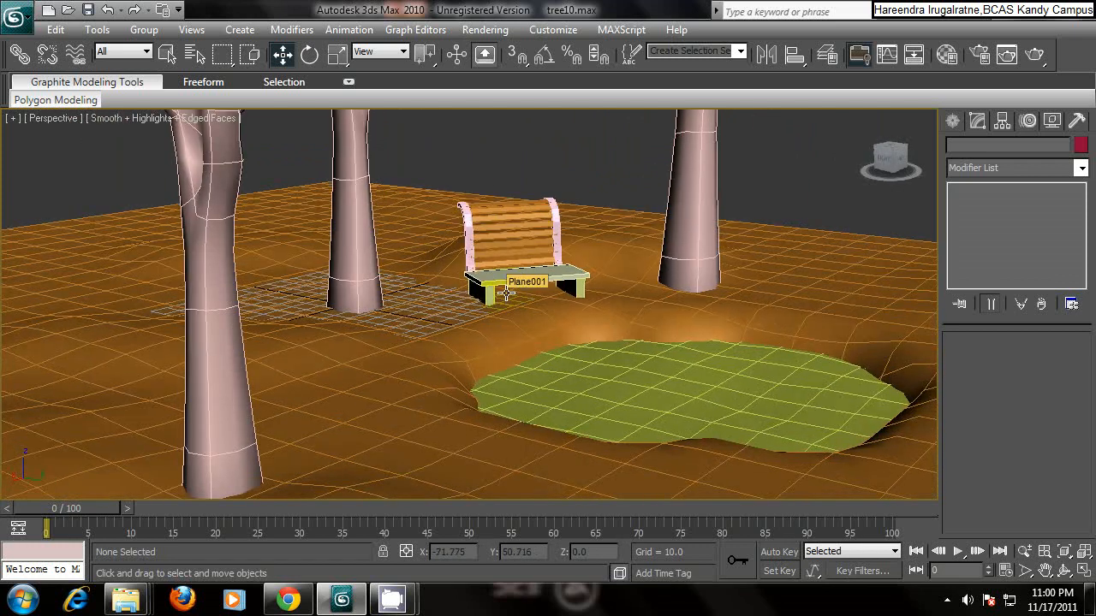
{"action": "middle_click_drag", "start_coordinate": [423, 301], "coordinate": [482, 286]}
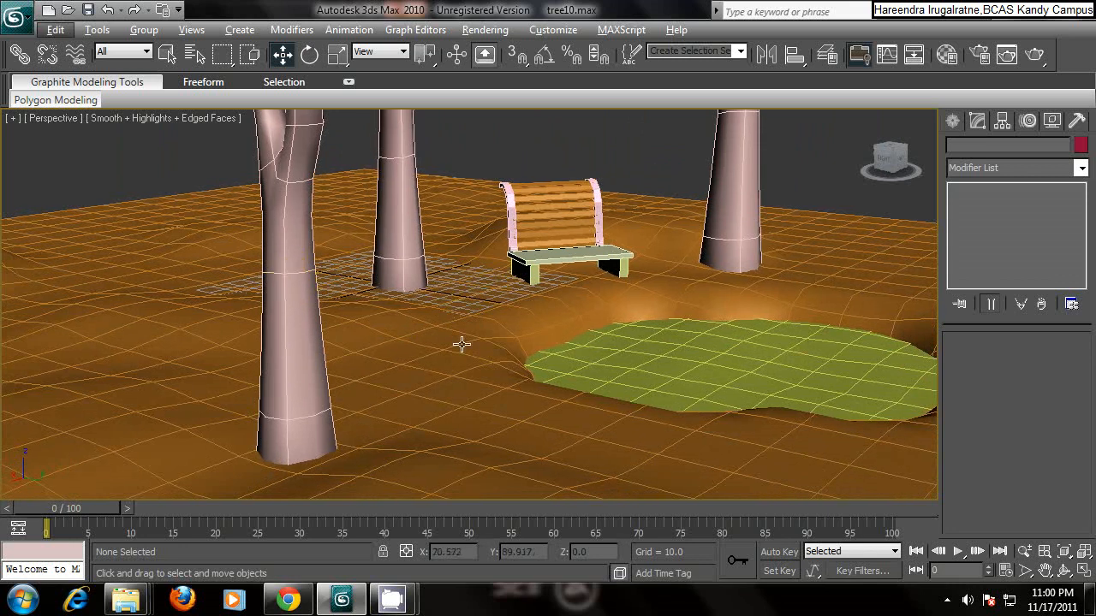
- Select the brown ground plane Plane001 and frame it together with the bench and pond
{"action": "left_click", "coordinate": [465, 308]}
{"action": "middle_click_drag", "start_coordinate": [465, 308], "coordinate": [490, 319], "text": "alt"}
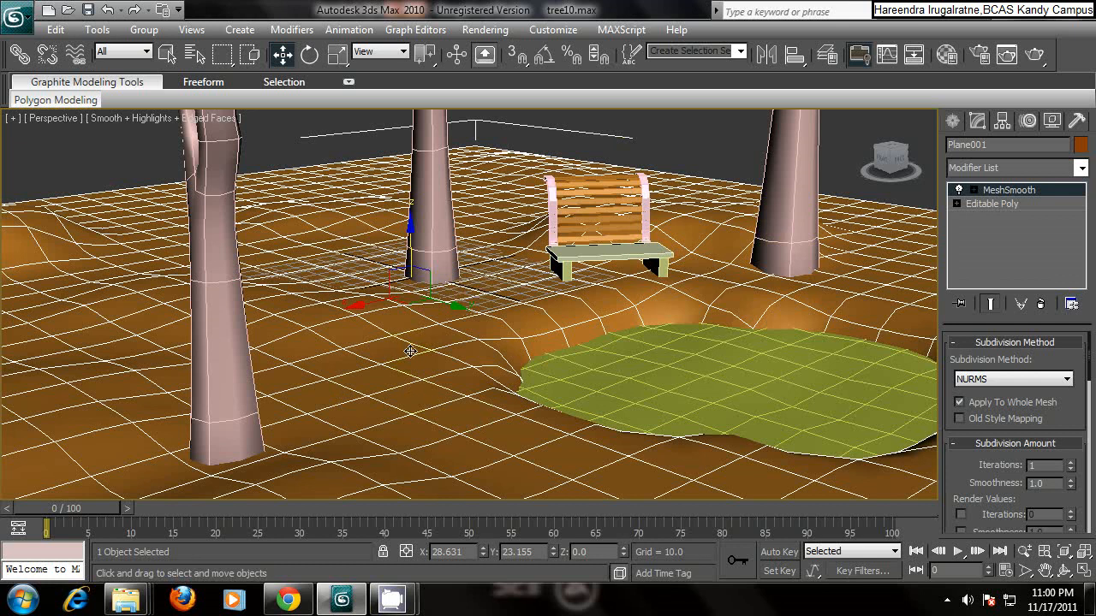
{"action": "scroll", "coordinate": [411, 351], "scroll_direction": "down", "scroll_amount": 3}
{"action": "middle_click_drag", "start_coordinate": [388, 194], "coordinate": [415, 279]}
{"action": "middle_click_drag", "start_coordinate": [478, 332], "coordinate": [445, 271]}
{"action": "scroll", "coordinate": [461, 363], "scroll_direction": "up", "scroll_amount": 3}
- Switch to the desktop, open the Images folder and preview the grass texture texture_demo_944543034-textures0021
{"action": "left_click", "coordinate": [1027, 12]}
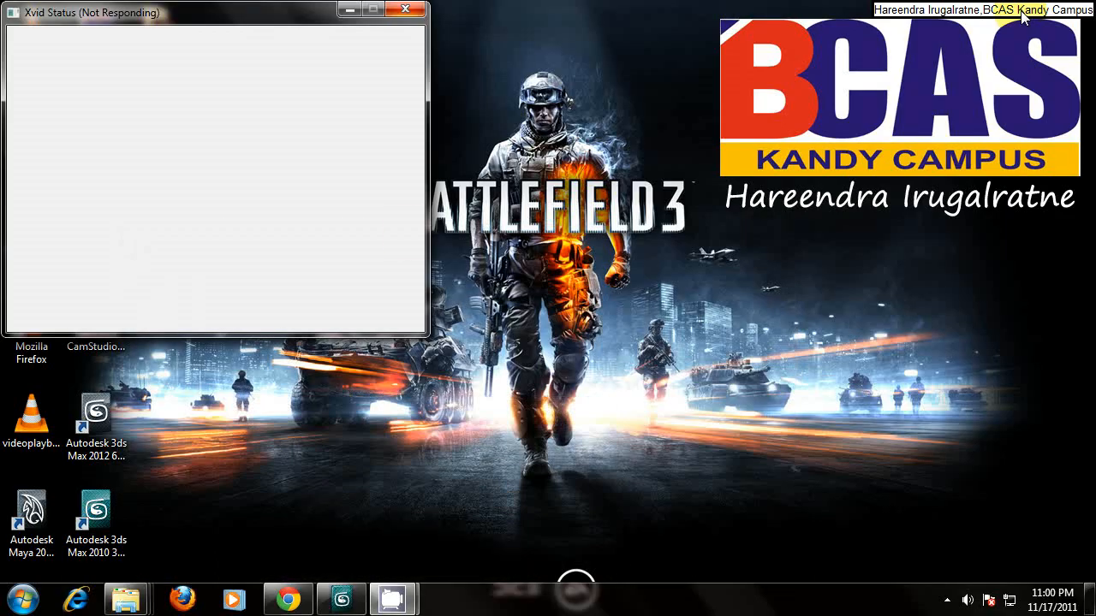
{"action": "left_click", "coordinate": [350, 11]}
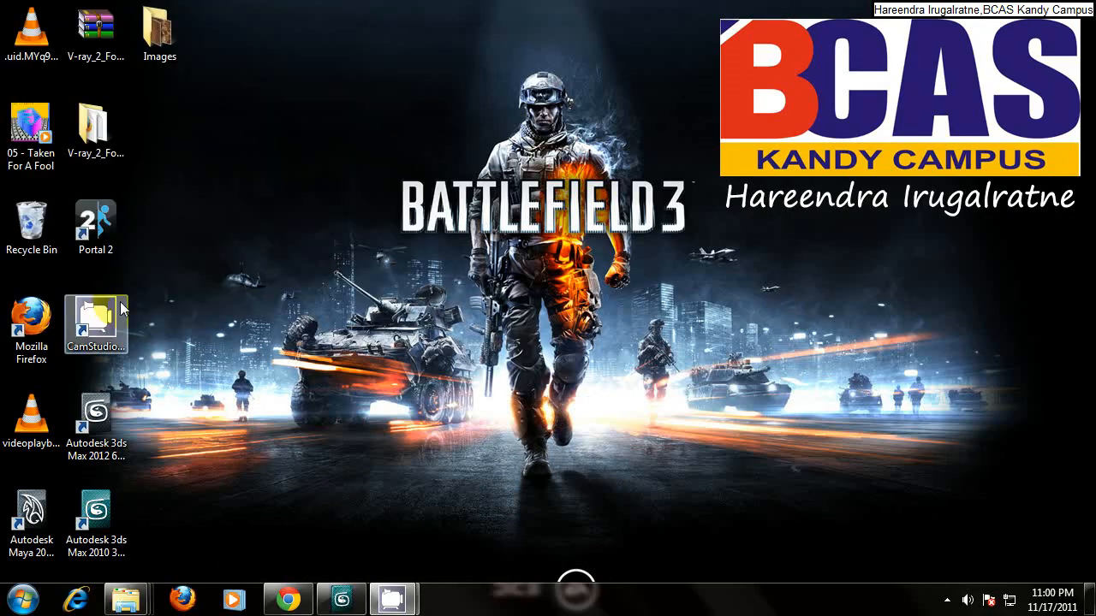
{"action": "double_click", "coordinate": [167, 45]}
{"action": "double_click", "coordinate": [447, 70]}
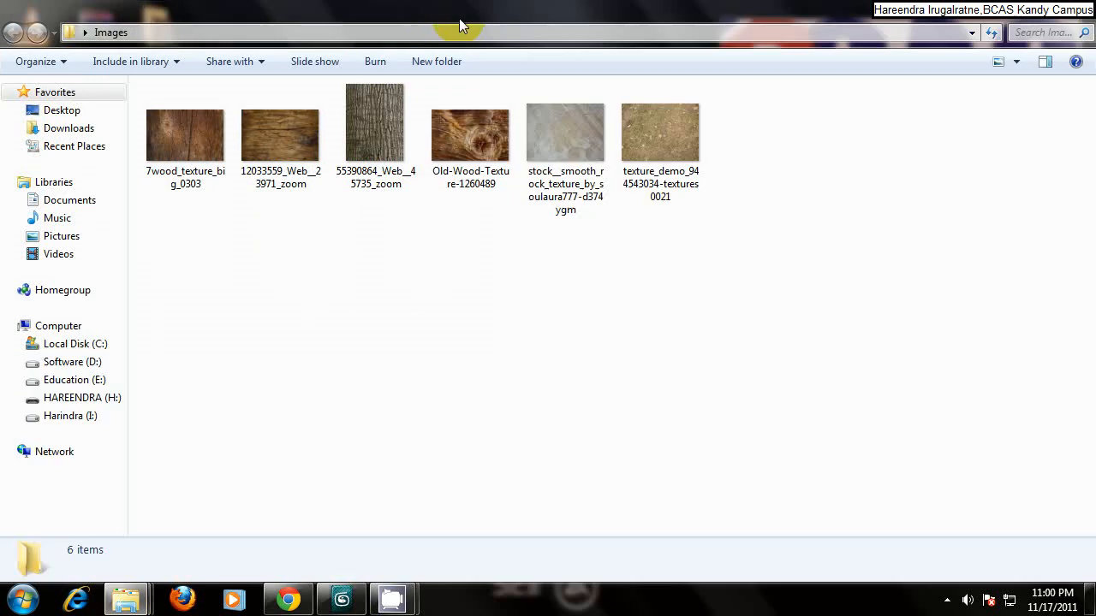
{"action": "left_click", "coordinate": [663, 151]}
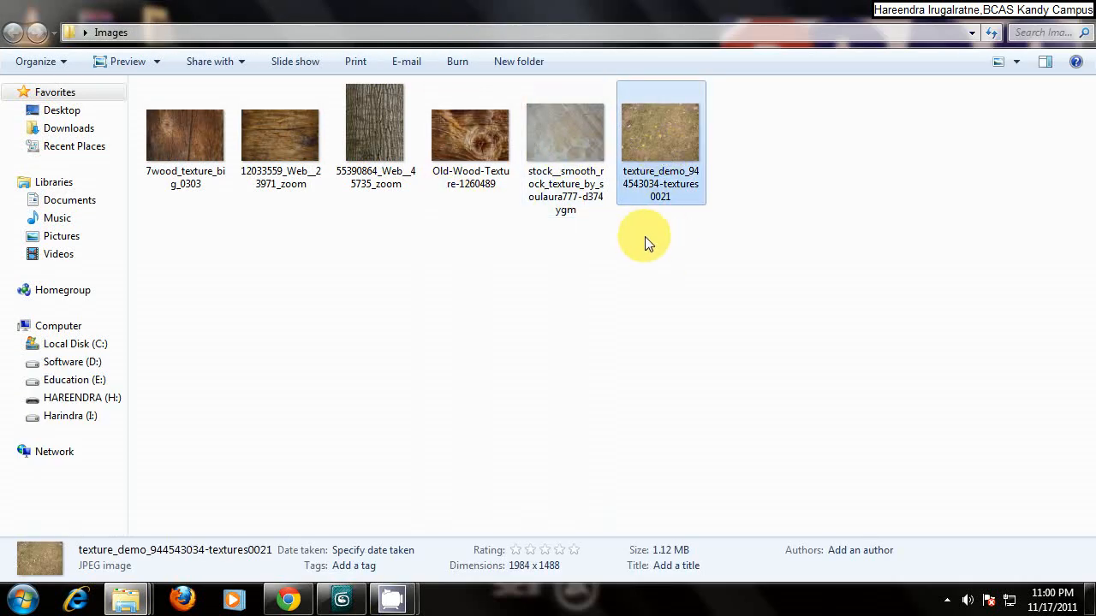
{"action": "key", "text": "Return"}
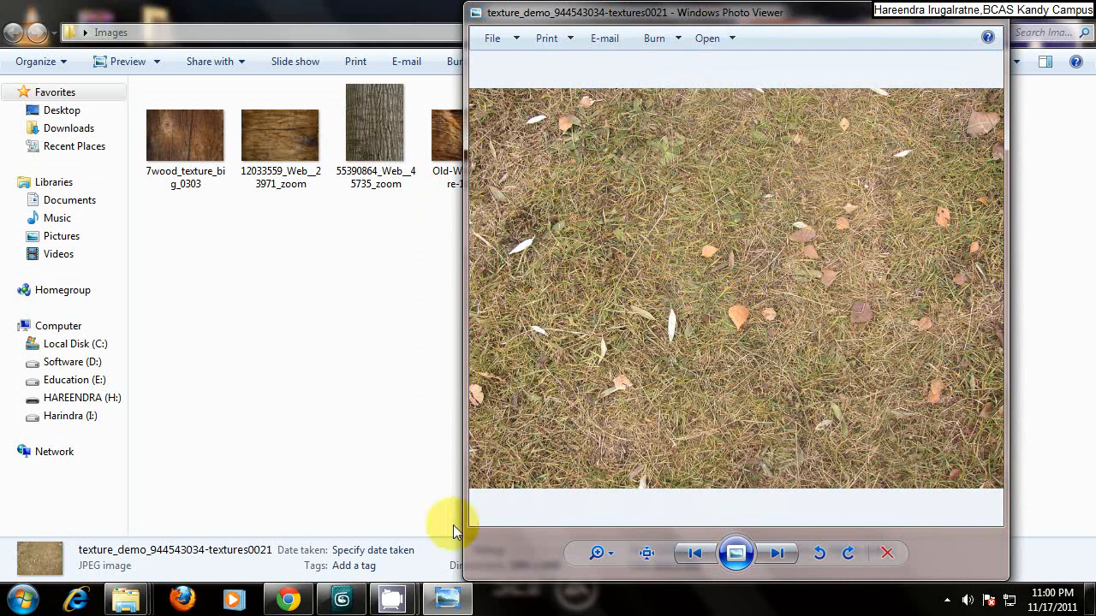
- Return to 3ds Max and open the Material Editor, moving it away from the ground area around the tree
{"action": "left_click", "coordinate": [342, 600]}
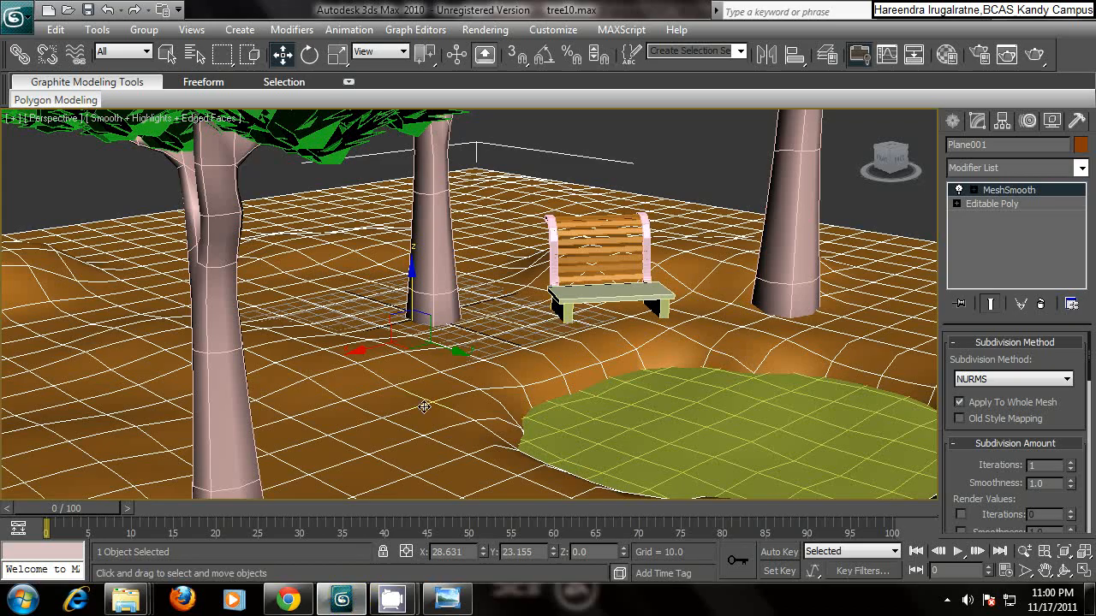
{"action": "scroll", "coordinate": [428, 405], "scroll_direction": "up", "scroll_amount": 3}
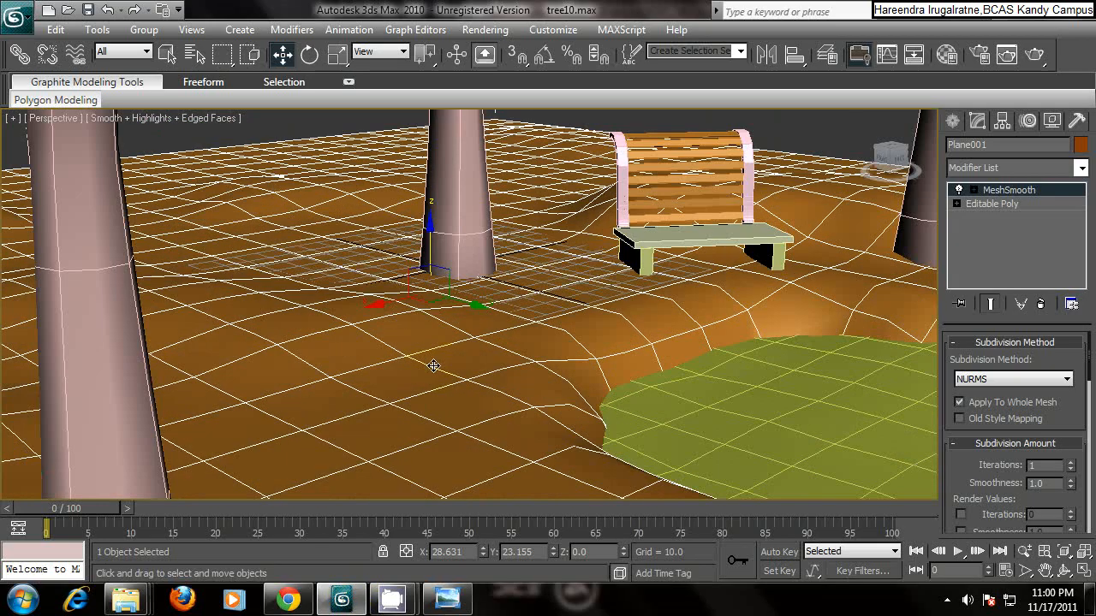
{"action": "middle_click_drag", "start_coordinate": [435, 365], "coordinate": [455, 345]}
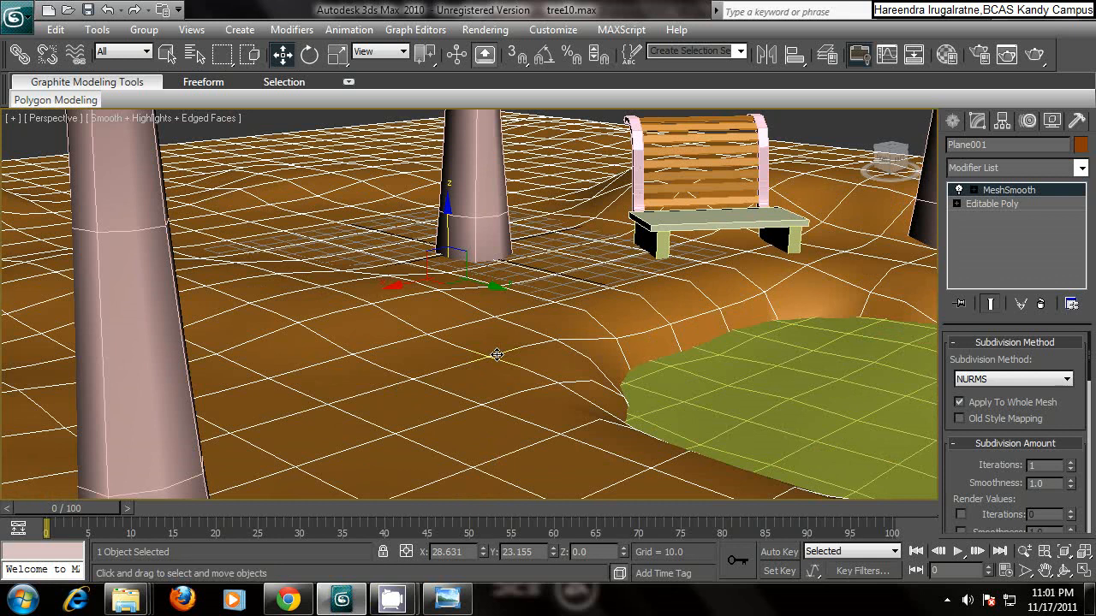
{"action": "key", "text": "m"}
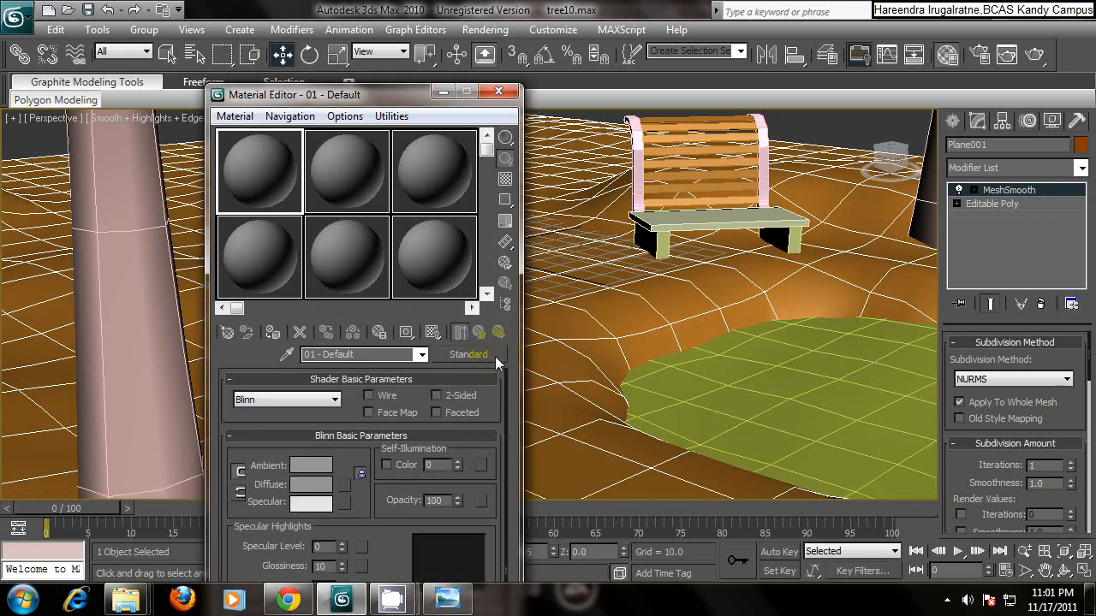
{"action": "left_click_drag", "start_coordinate": [368, 96], "coordinate": [710, 34]}
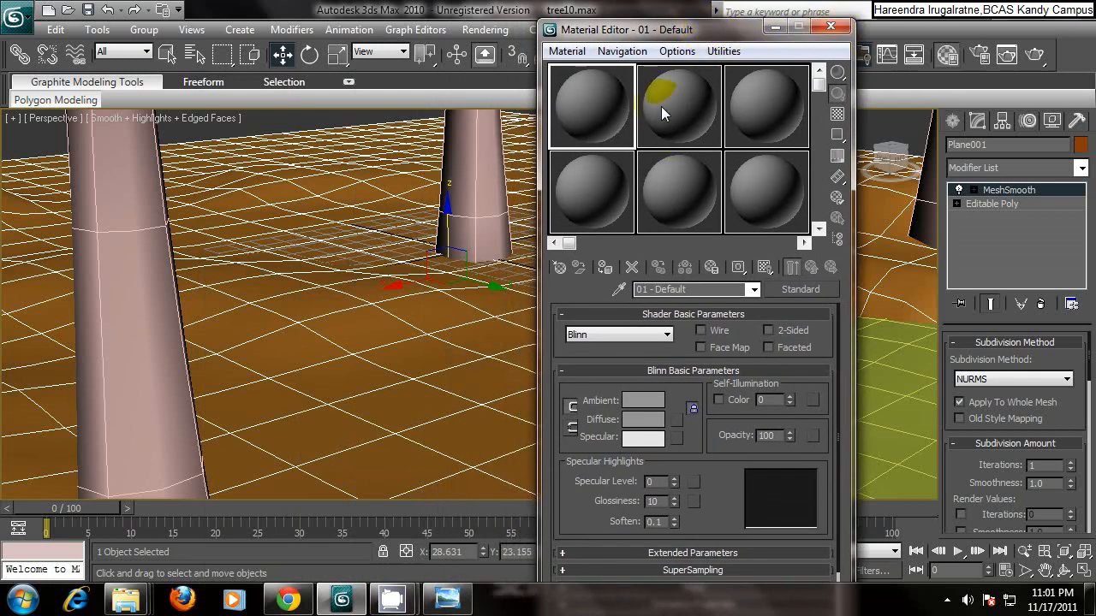
- Look over the material sample slots and review the grass texture image once more, closing the photo viewer
{"action": "left_click", "coordinate": [686, 106]}
{"action": "left_click", "coordinate": [762, 111]}
{"action": "left_click", "coordinate": [762, 188]}
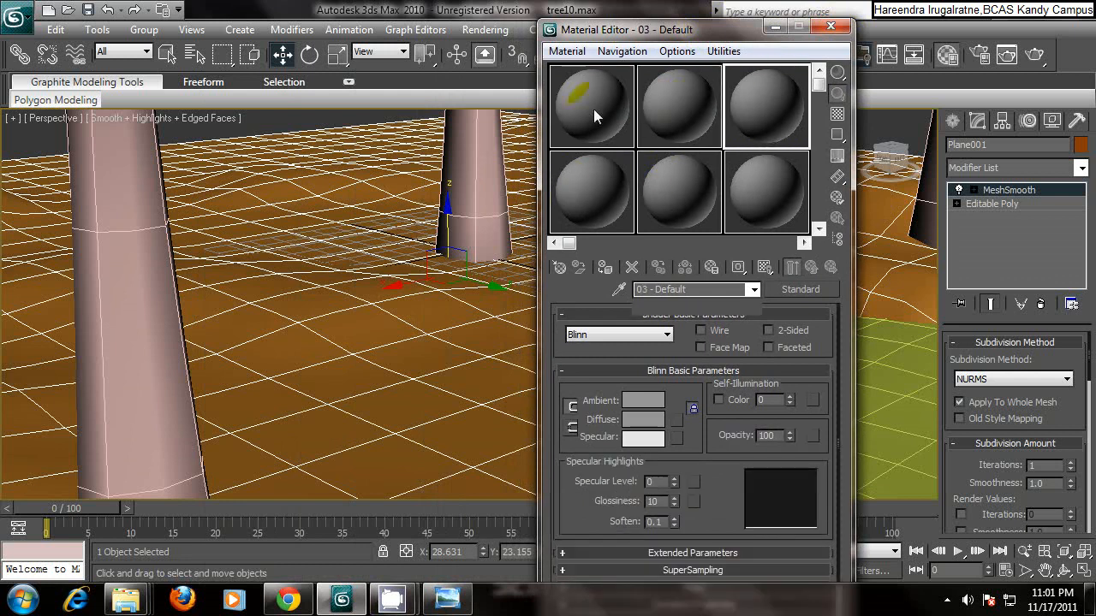
{"action": "left_click", "coordinate": [717, 160]}
{"action": "key", "text": "Left"}
{"action": "key", "text": "Up"}
{"action": "key", "text": "Right"}
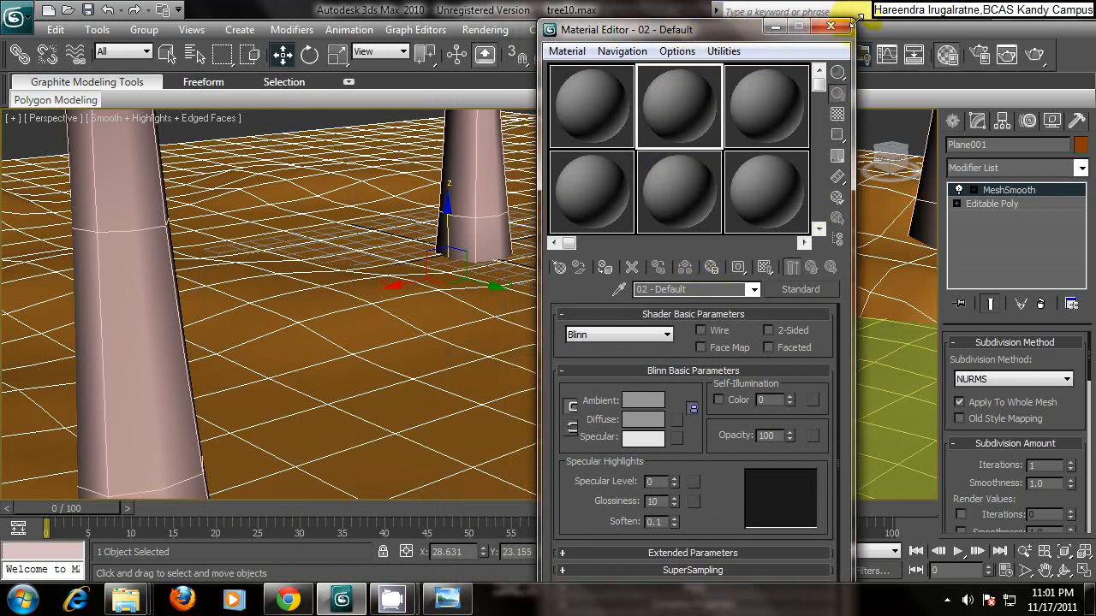
{"action": "left_click", "coordinate": [447, 600]}
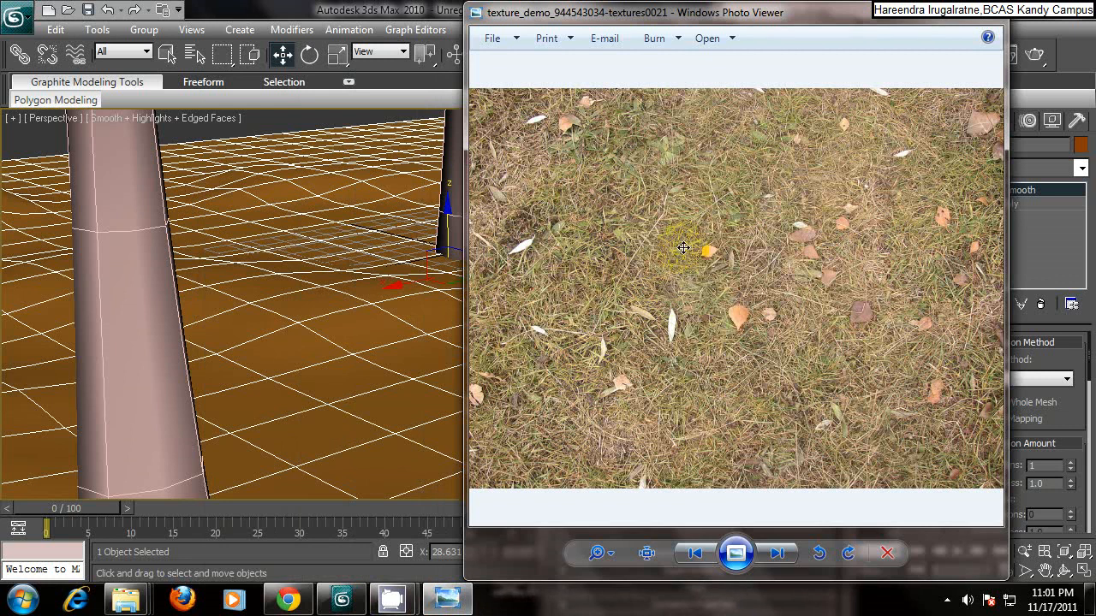
{"action": "left_click", "coordinate": [986, 14]}
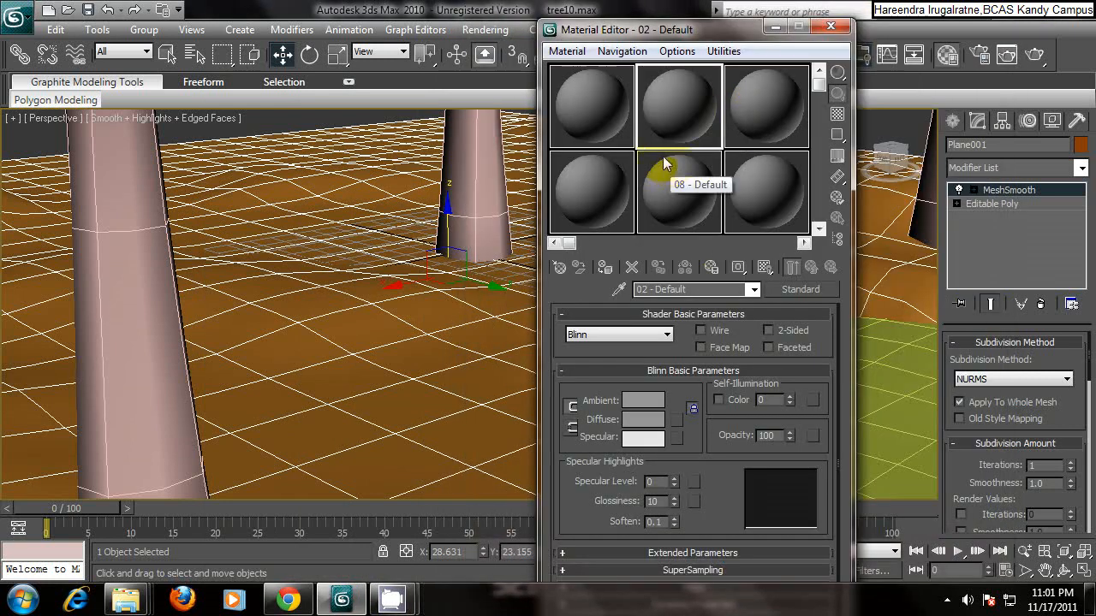
- Assign texture_demo_944543034-textures0021.jpg from the desktop's Images folder as a Bitmap diffuse map on the 01 - Default material
{"action": "left_click", "coordinate": [606, 94]}
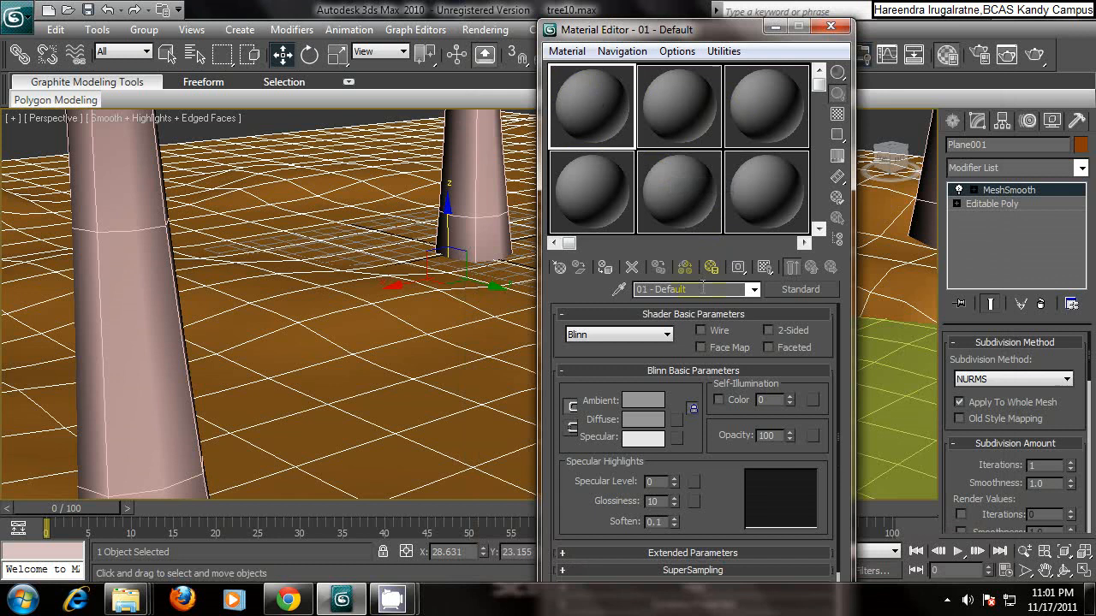
{"action": "left_click", "coordinate": [678, 421]}
{"action": "double_click", "coordinate": [538, 142]}
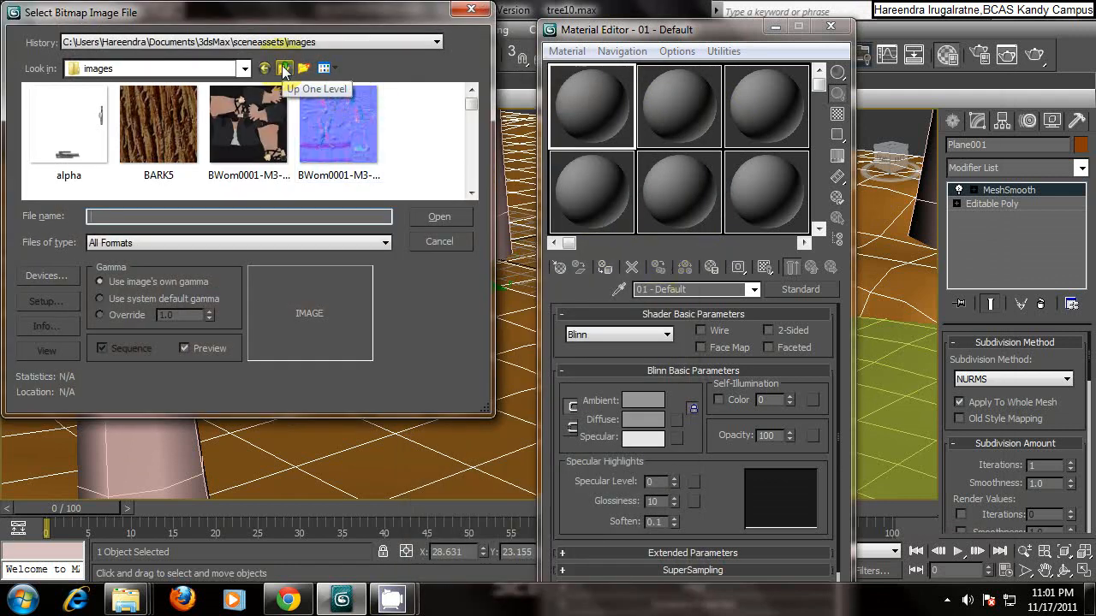
{"action": "left_click", "coordinate": [243, 68]}
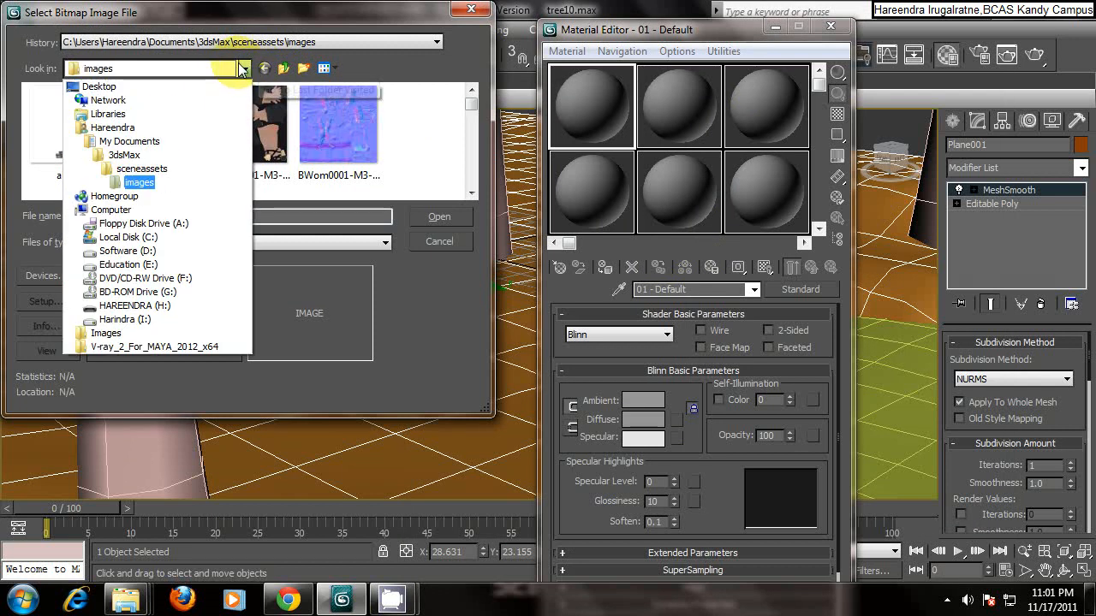
{"action": "left_click", "coordinate": [128, 87]}
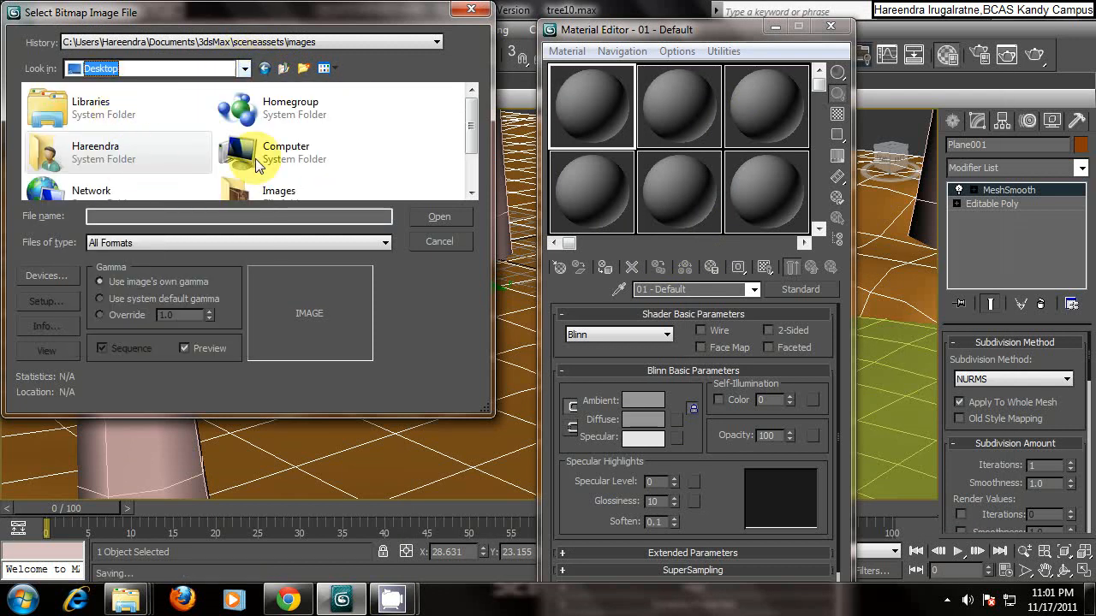
{"action": "double_click", "coordinate": [272, 183]}
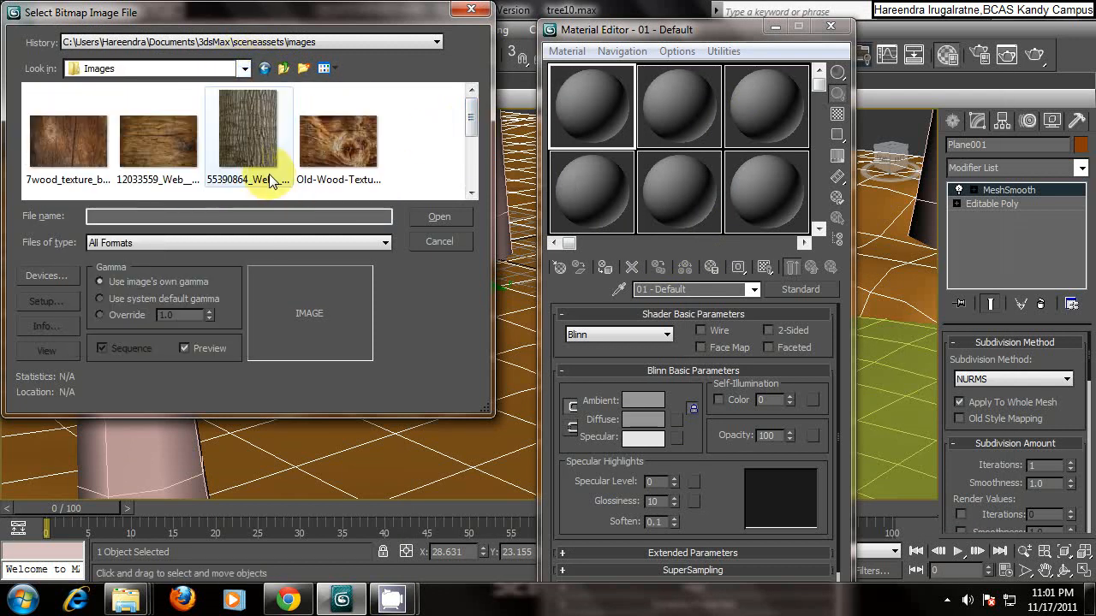
{"action": "left_click_drag", "start_coordinate": [473, 123], "coordinate": [472, 165]}
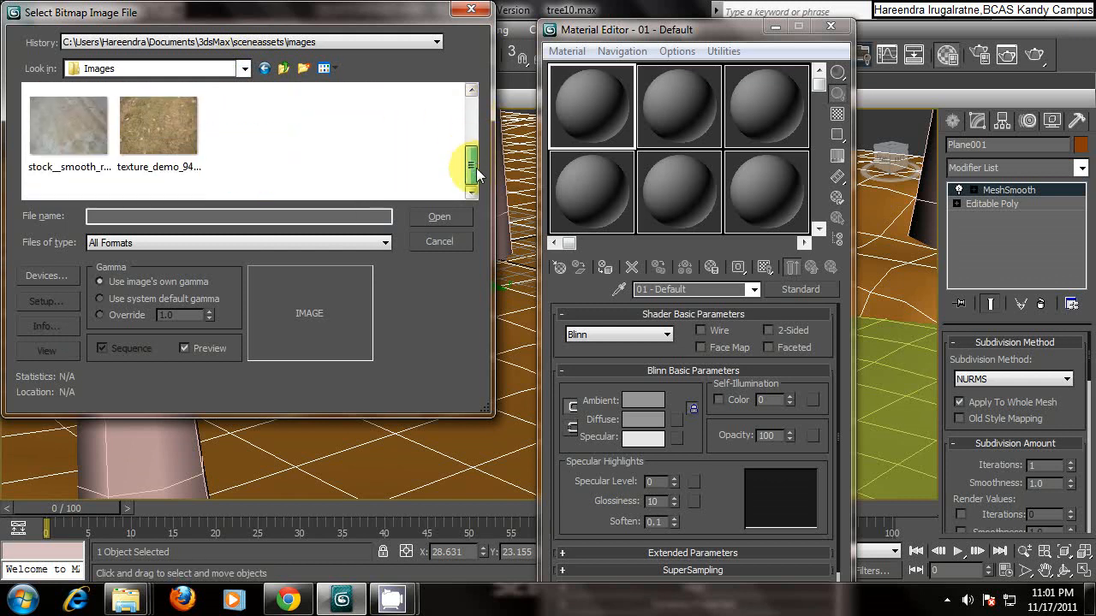
{"action": "double_click", "coordinate": [163, 127]}
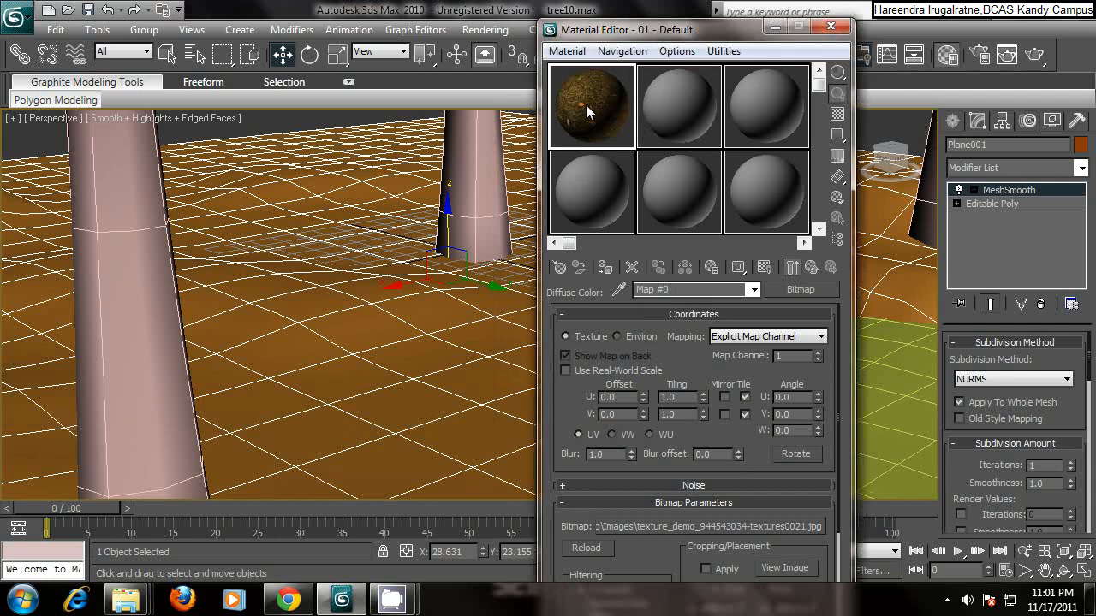
- Check an enlarged preview of the grass material, apply it to the ground plane and show its map in the viewport
{"action": "double_click", "coordinate": [585, 104]}
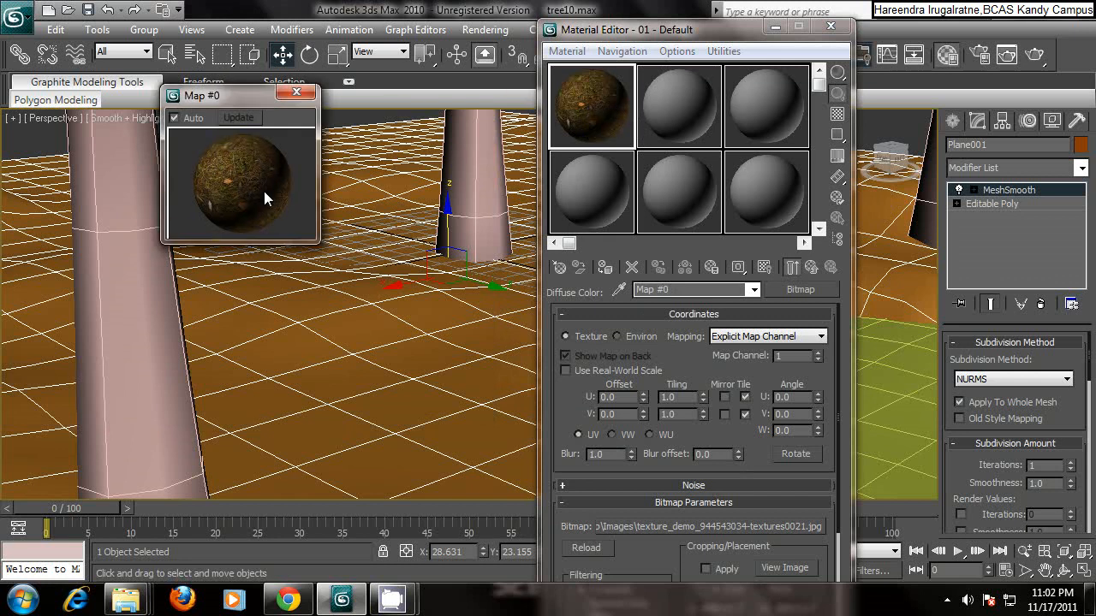
{"action": "left_click", "coordinate": [297, 92]}
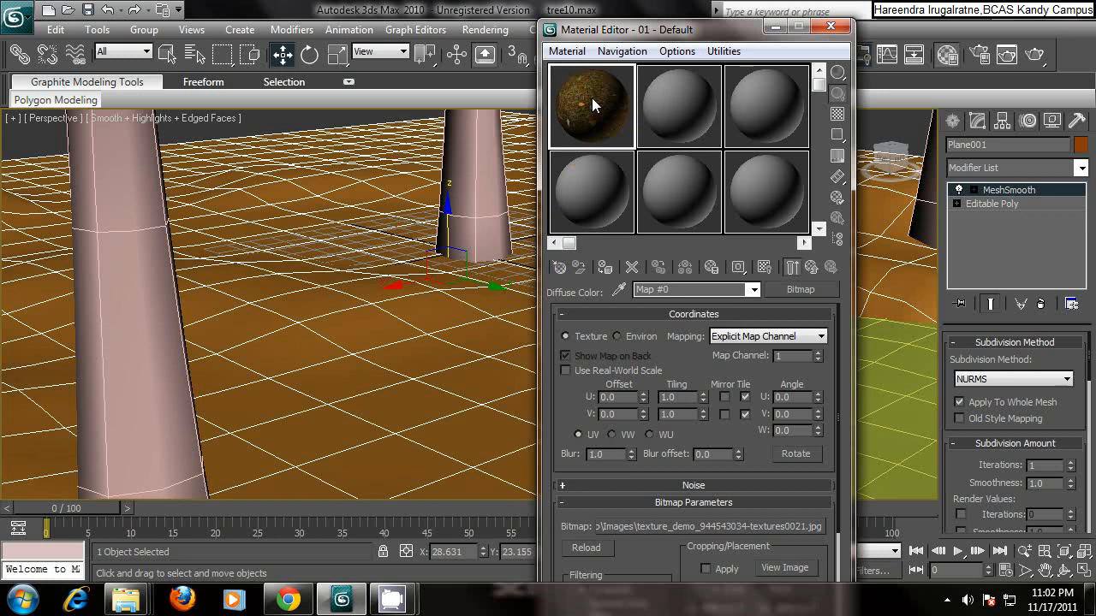
{"action": "left_click_drag", "start_coordinate": [580, 102], "coordinate": [327, 248]}
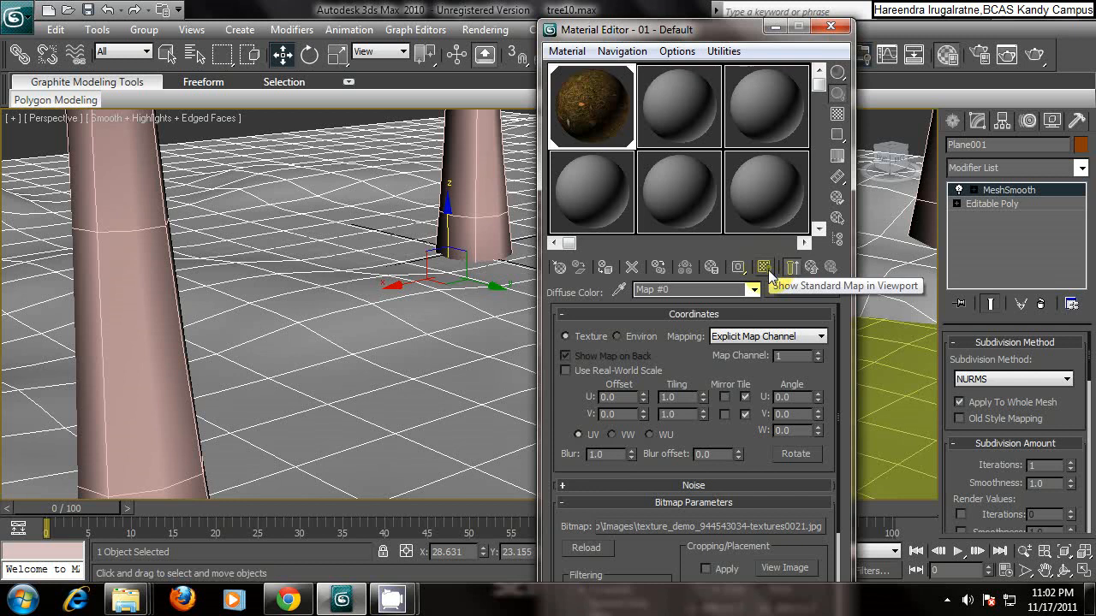
{"action": "left_click", "coordinate": [768, 272]}
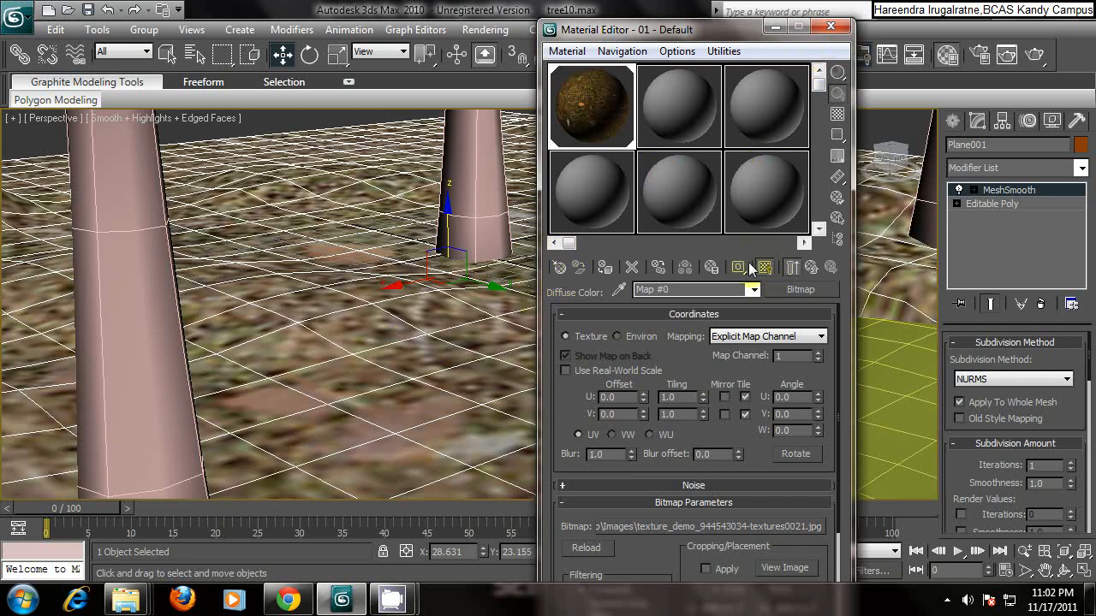
{"action": "left_click_drag", "start_coordinate": [698, 30], "coordinate": [792, 35]}
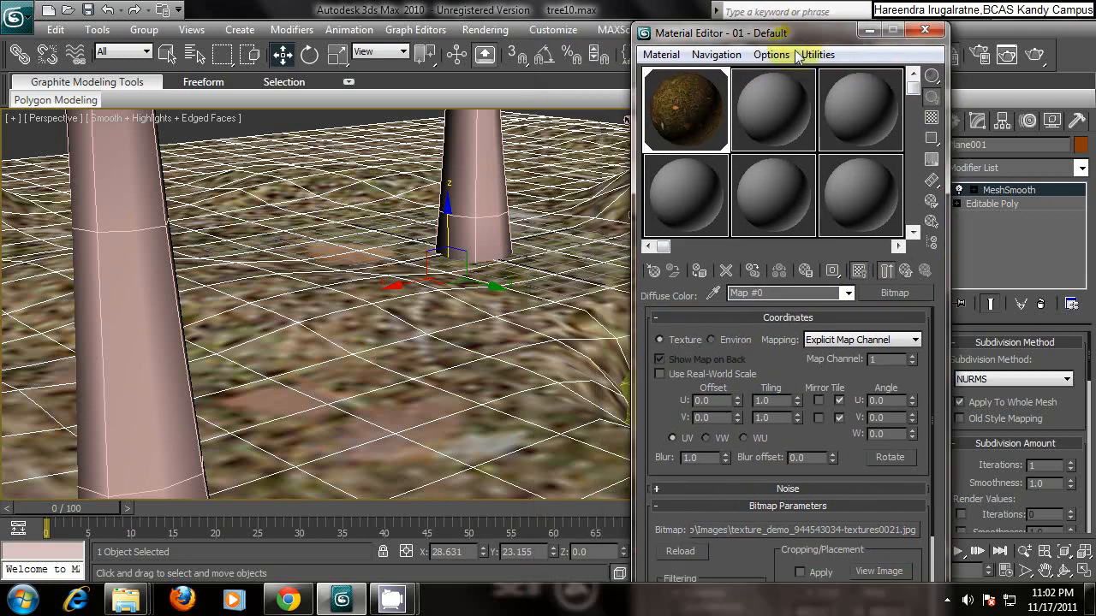
- Examine the grass texture on the ground around the tree trunks, bench and pond edge, both close up and at a distance
{"action": "scroll", "coordinate": [460, 299], "scroll_direction": "down", "scroll_amount": 3}
{"action": "scroll", "coordinate": [460, 299], "scroll_direction": "down", "scroll_amount": 5}
{"action": "scroll", "coordinate": [460, 298], "scroll_direction": "up", "scroll_amount": 8}
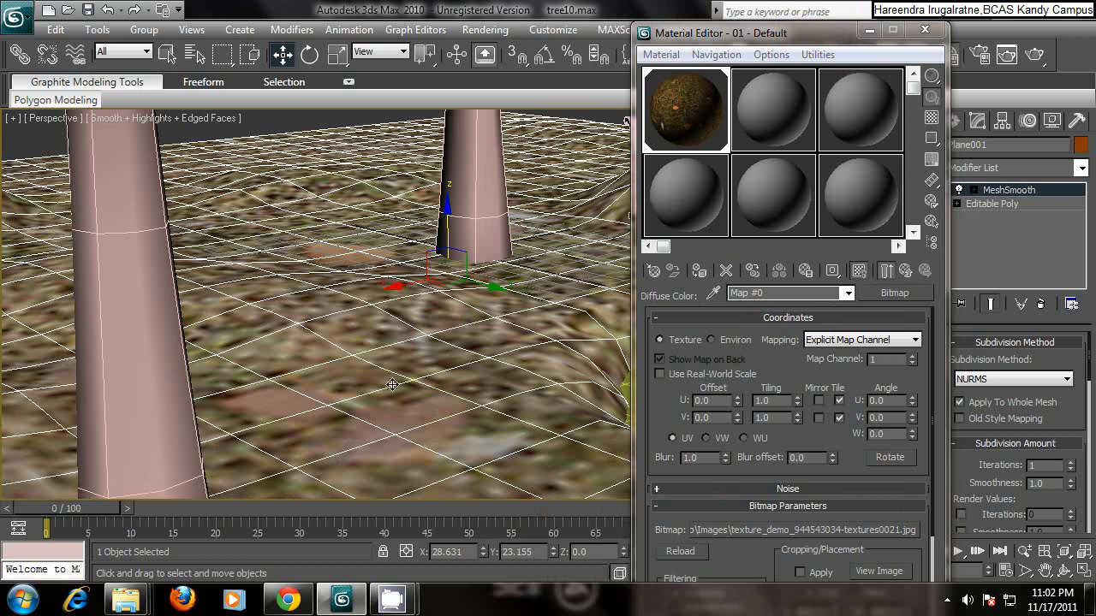
{"action": "scroll", "coordinate": [369, 402], "scroll_direction": "down", "scroll_amount": 3}
{"action": "scroll", "coordinate": [362, 363], "scroll_direction": "down", "scroll_amount": 2}
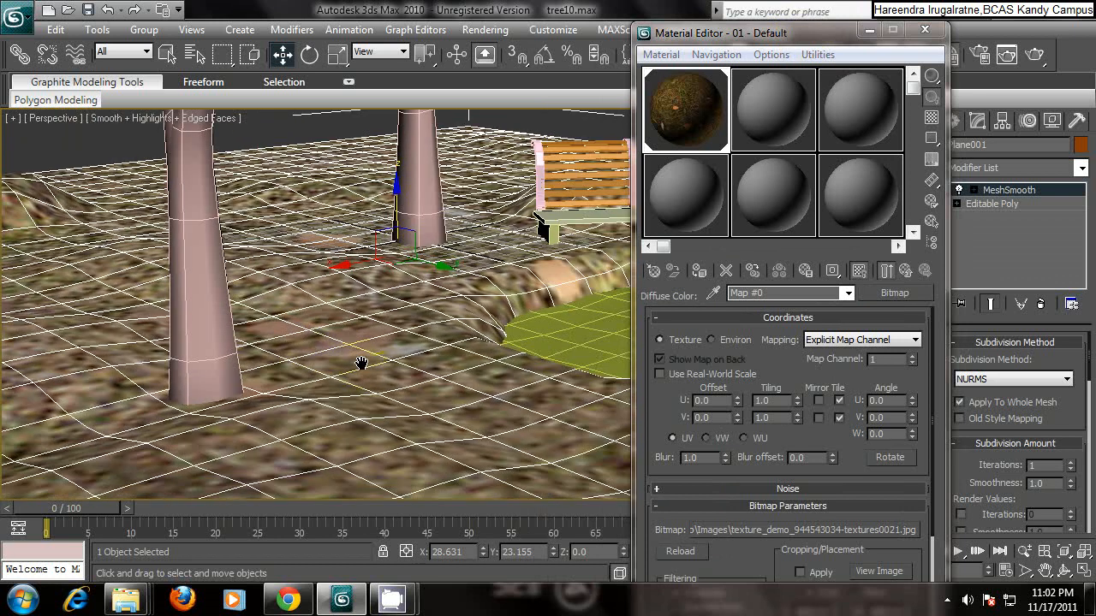
{"action": "scroll", "coordinate": [362, 363], "scroll_direction": "down", "scroll_amount": 3}
{"action": "scroll", "coordinate": [364, 373], "scroll_direction": "up", "scroll_amount": 4}
{"action": "scroll", "coordinate": [365, 381], "scroll_direction": "down", "scroll_amount": 2}
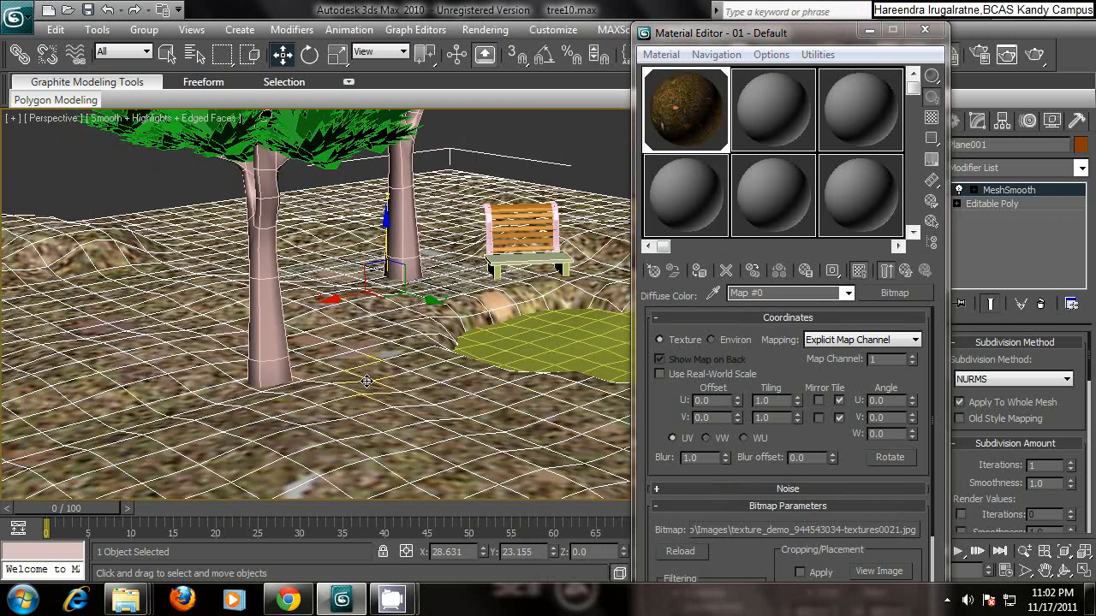
{"action": "scroll", "coordinate": [377, 305], "scroll_direction": "down", "scroll_amount": 3}
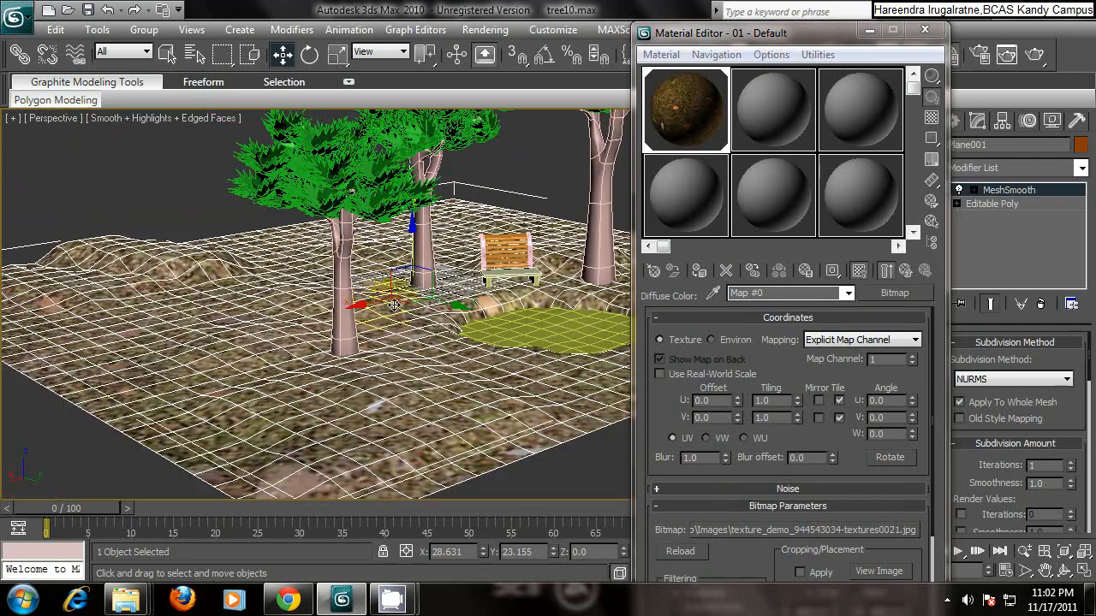
{"action": "middle_click_drag", "start_coordinate": [381, 305], "coordinate": [355, 346]}
{"action": "scroll", "coordinate": [355, 347], "scroll_direction": "up", "scroll_amount": 6}
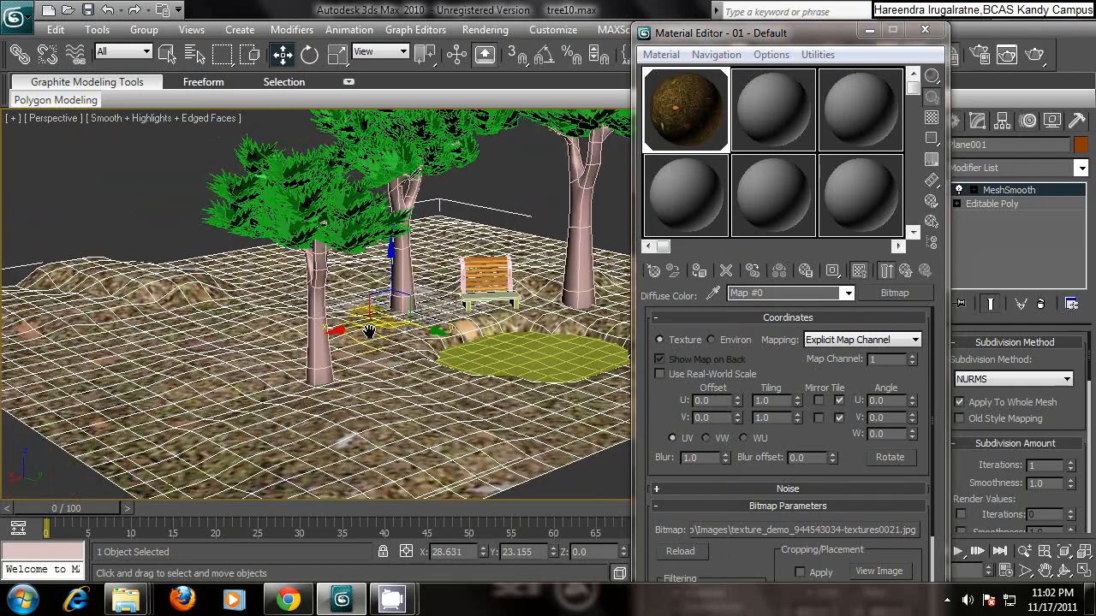
{"action": "middle_click_drag", "start_coordinate": [362, 337], "coordinate": [376, 315]}
{"action": "scroll", "coordinate": [385, 326], "scroll_direction": "up", "scroll_amount": 3}
{"action": "scroll", "coordinate": [368, 332], "scroll_direction": "down", "scroll_amount": 3}
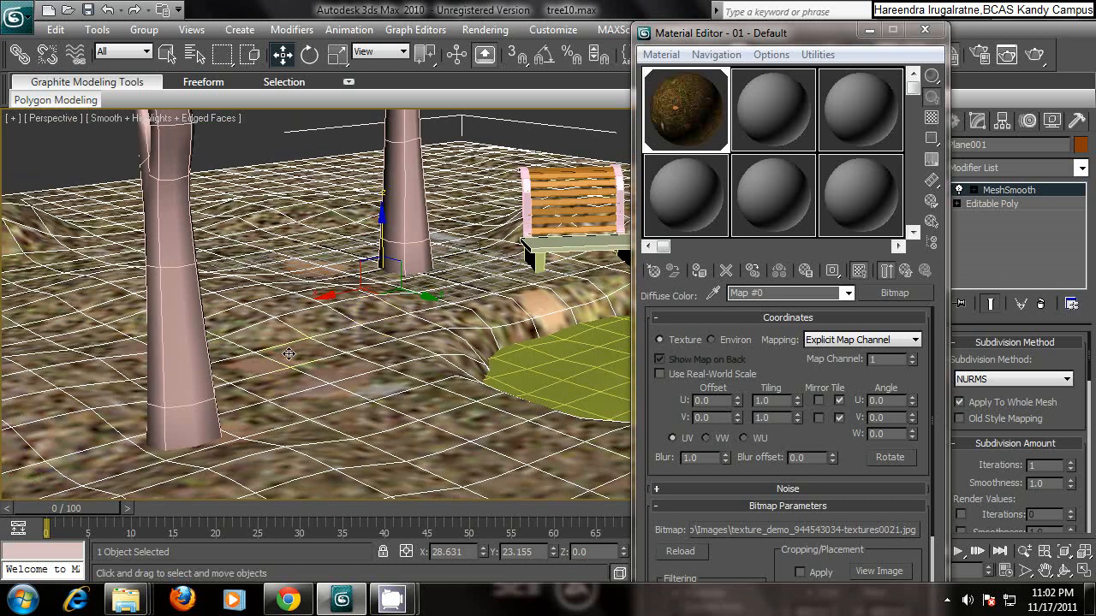
{"action": "middle_click_drag", "start_coordinate": [257, 262], "coordinate": [263, 293]}
{"action": "scroll", "coordinate": [263, 293], "scroll_direction": "up", "scroll_amount": 4}
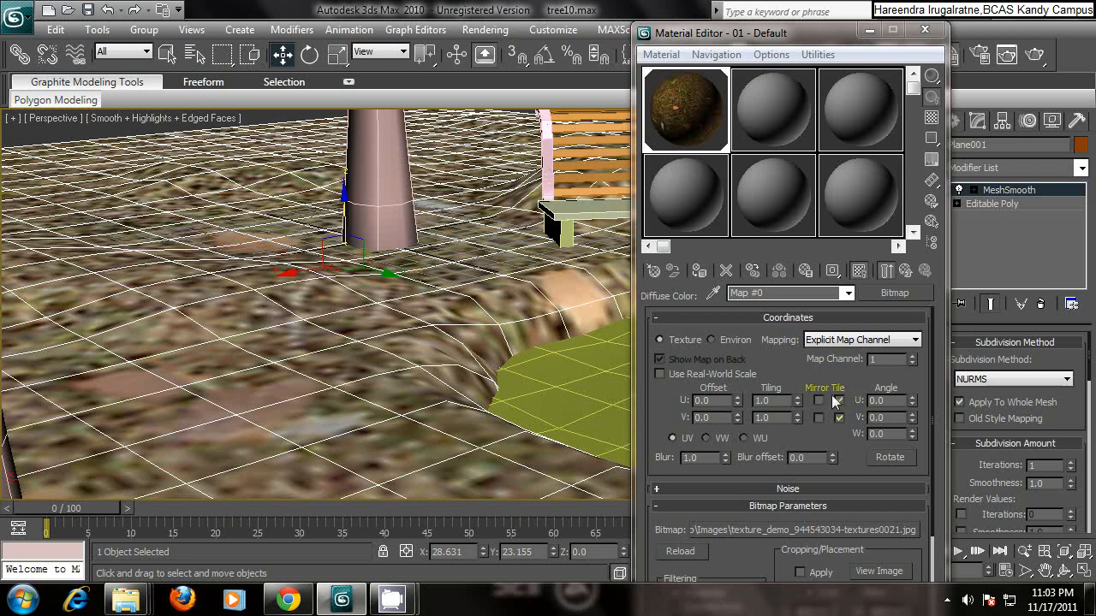
- Inspect the grass texture's scale across the whole ground plane from a higher viewpoint
{"action": "middle_click_drag", "start_coordinate": [269, 392], "coordinate": [388, 363]}
{"action": "scroll", "coordinate": [299, 349], "scroll_direction": "down", "scroll_amount": 6}
{"action": "scroll", "coordinate": [293, 360], "scroll_direction": "up", "scroll_amount": 3}
{"action": "scroll", "coordinate": [292, 360], "scroll_direction": "down", "scroll_amount": 2}
{"action": "scroll", "coordinate": [293, 360], "scroll_direction": "up", "scroll_amount": 6}
{"action": "scroll", "coordinate": [293, 359], "scroll_direction": "down", "scroll_amount": 4}
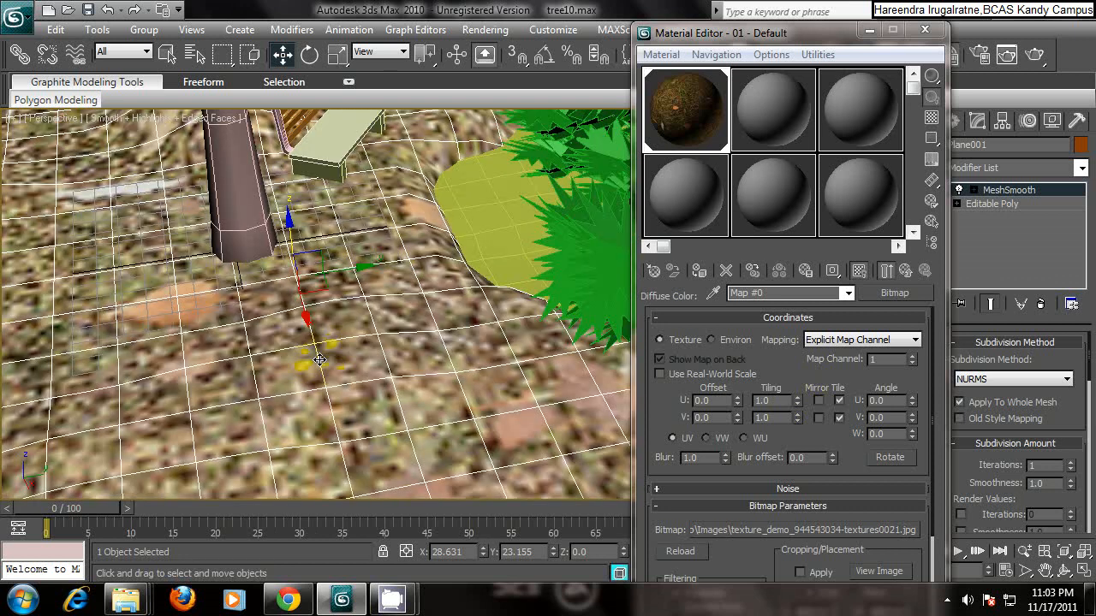
{"action": "scroll", "coordinate": [330, 387], "scroll_direction": "up", "scroll_amount": 3}
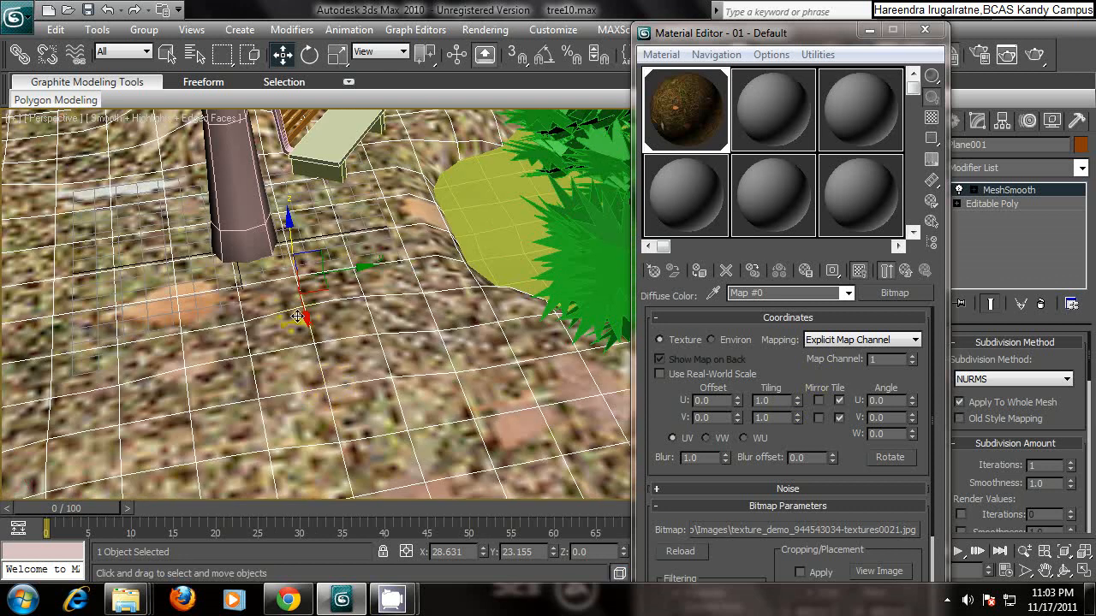
{"action": "scroll", "coordinate": [285, 369], "scroll_direction": "down", "scroll_amount": 4}
{"action": "scroll", "coordinate": [153, 352], "scroll_direction": "down", "scroll_amount": 3}
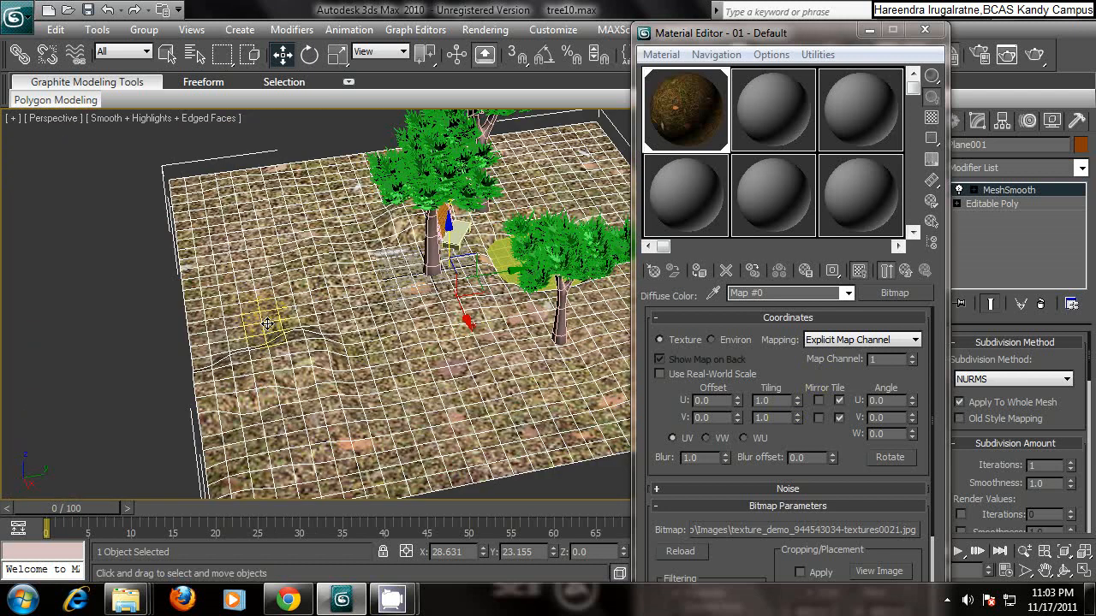
{"action": "scroll", "coordinate": [252, 340], "scroll_direction": "down", "scroll_amount": 3}
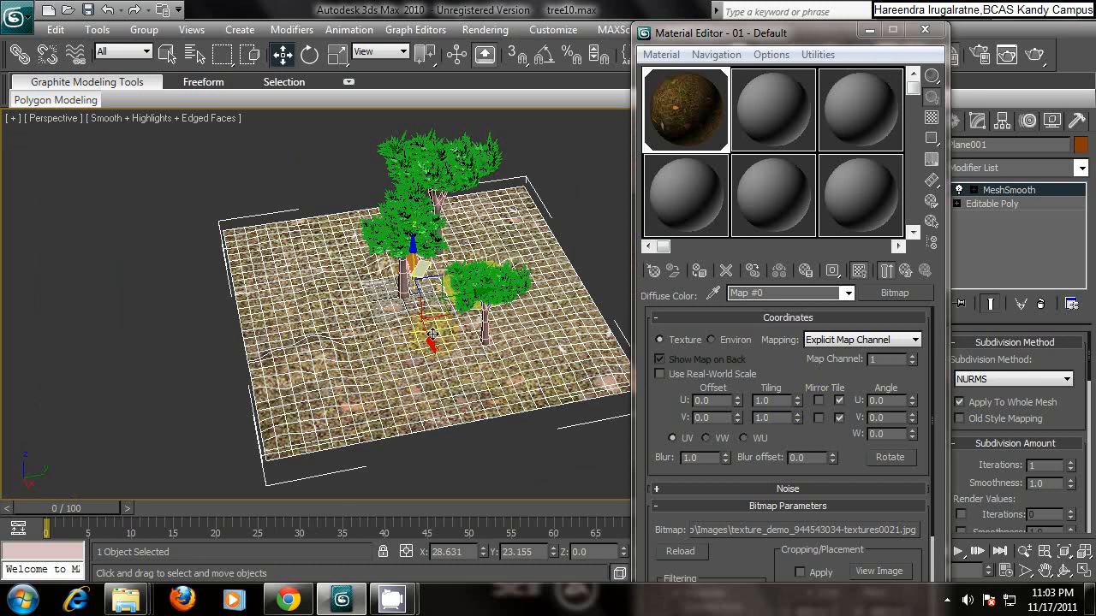
{"action": "scroll", "coordinate": [411, 329], "scroll_direction": "up", "scroll_amount": 5}
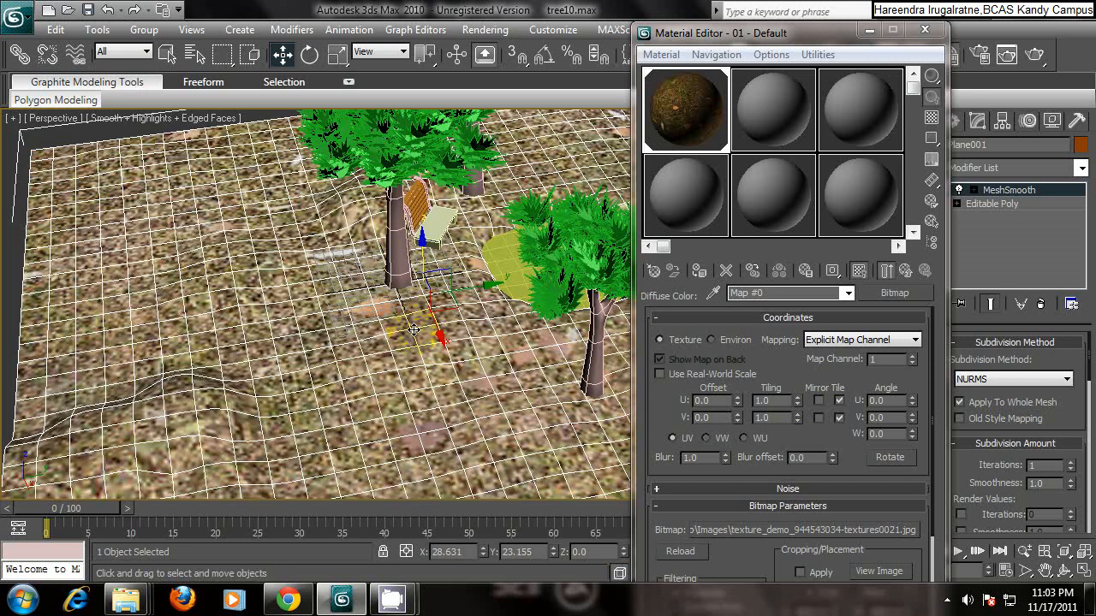
{"action": "scroll", "coordinate": [467, 316], "scroll_direction": "down", "scroll_amount": 7}
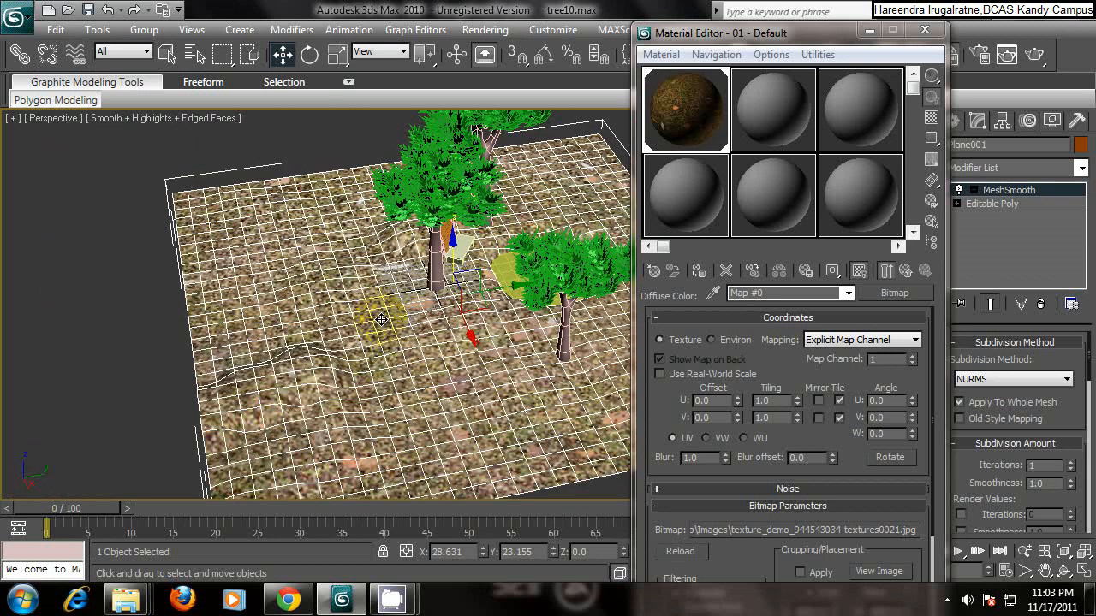
{"action": "scroll", "coordinate": [399, 322], "scroll_direction": "up", "scroll_amount": 3}
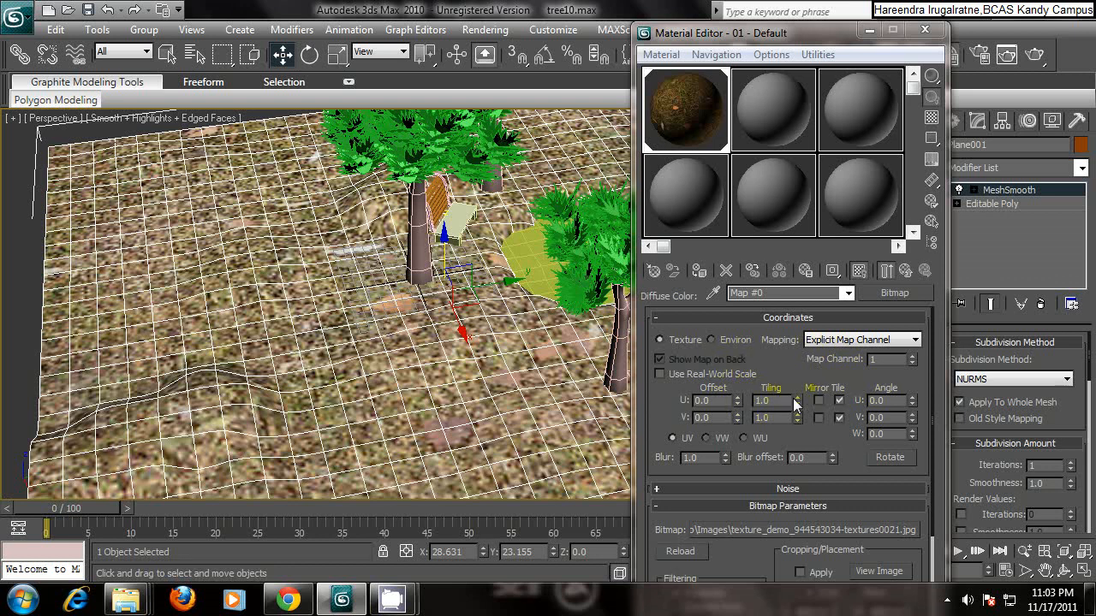
- Set both the U and V tiling of the grass bitmap to 5.0
{"action": "left_click_drag", "start_coordinate": [775, 400], "coordinate": [728, 397]}
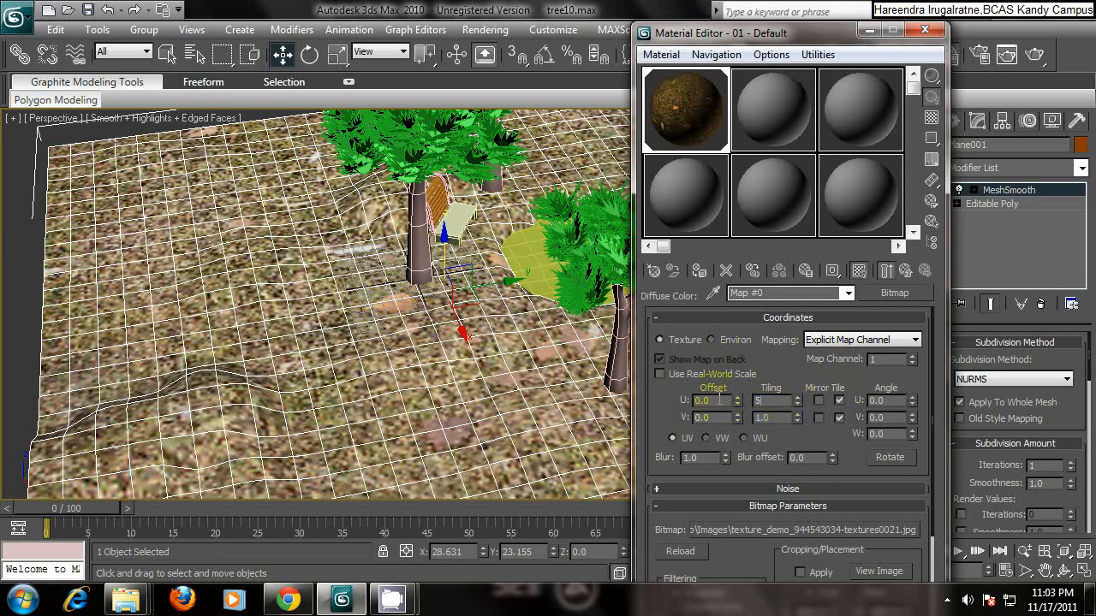
{"action": "key", "text": "Return"}
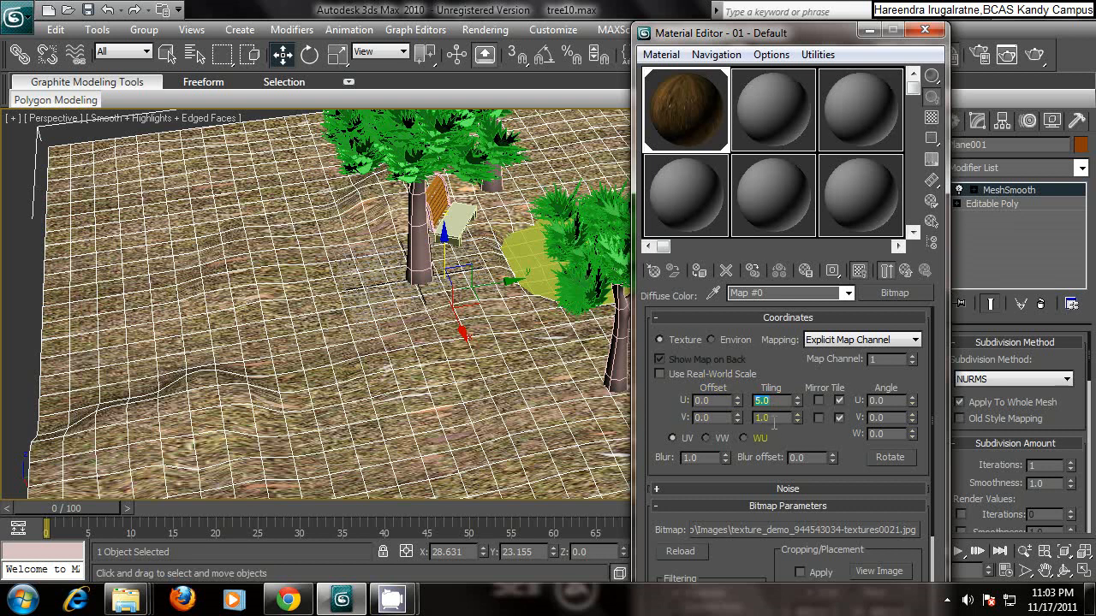
{"action": "left_click", "coordinate": [777, 417]}
- Examine the tiled grass texture near the tree trunk, around the pond and across the whole ground plane
{"action": "scroll", "coordinate": [457, 348], "scroll_direction": "up", "scroll_amount": 5}
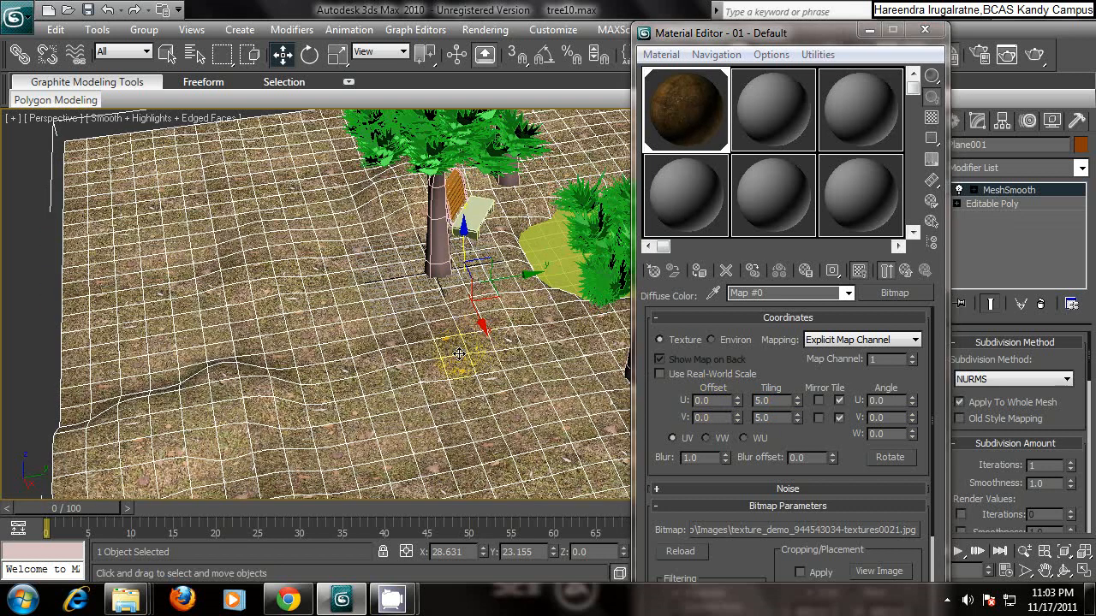
{"action": "middle_click_drag", "start_coordinate": [455, 360], "coordinate": [481, 354]}
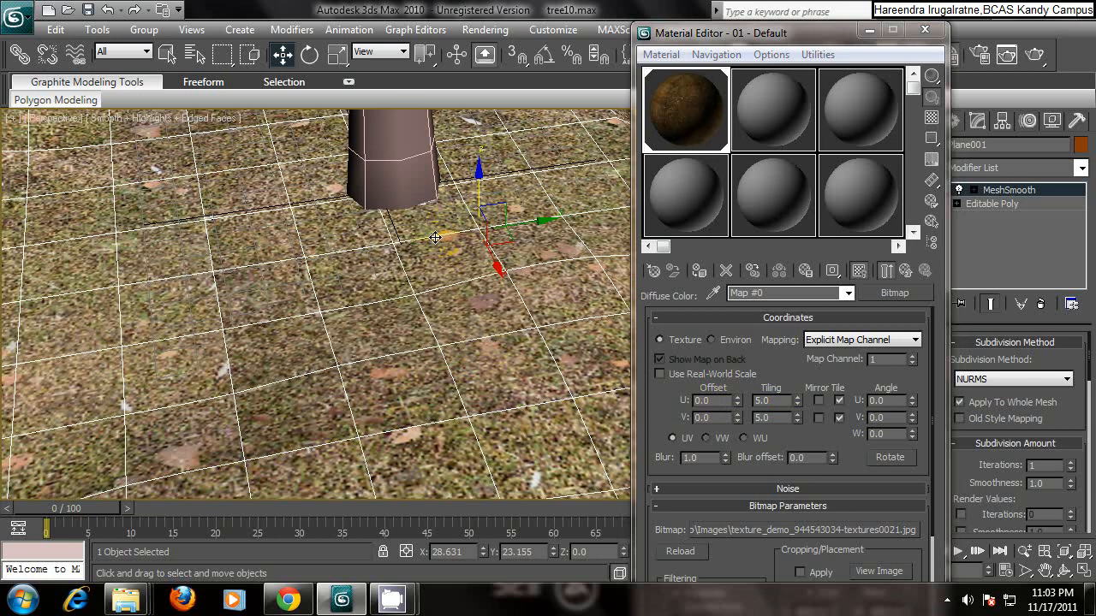
{"action": "scroll", "coordinate": [353, 302], "scroll_direction": "down", "scroll_amount": 5}
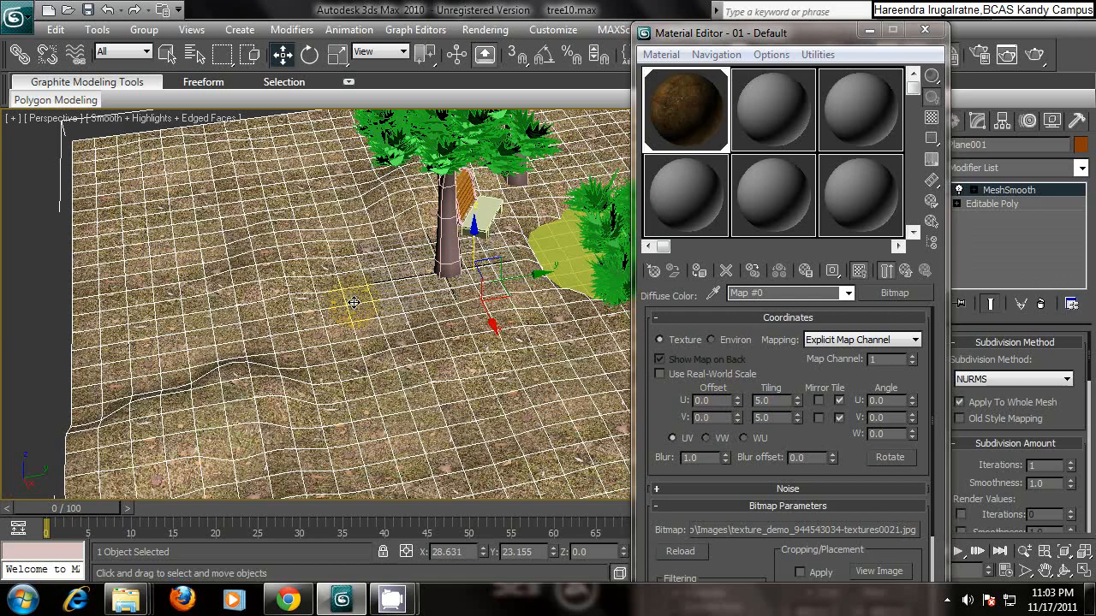
{"action": "scroll", "coordinate": [359, 309], "scroll_direction": "up", "scroll_amount": 5}
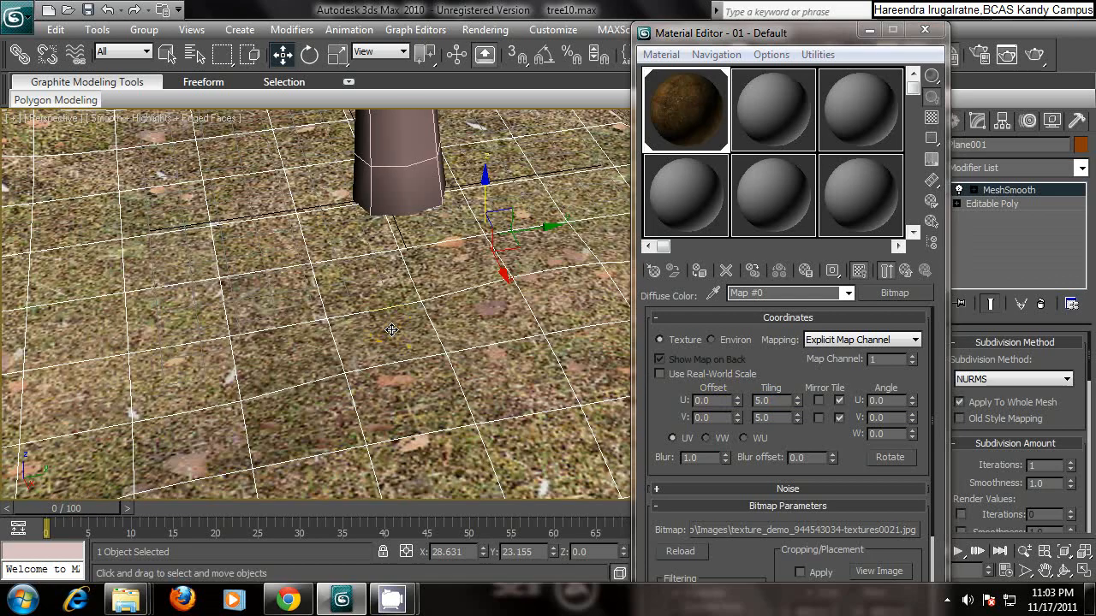
{"action": "scroll", "coordinate": [398, 330], "scroll_direction": "down", "scroll_amount": 5}
{"action": "mouse_move", "coordinate": [467, 340]}
{"action": "middle_mouse_down"}
{"action": "mouse_move", "coordinate": [519, 362]}
{"action": "mouse_move", "coordinate": [253, 329]}
{"action": "middle_mouse_up"}
{"action": "middle_click_drag", "start_coordinate": [389, 338], "coordinate": [247, 340]}
{"action": "scroll", "coordinate": [426, 337], "scroll_direction": "up", "scroll_amount": 5}
{"action": "scroll", "coordinate": [291, 323], "scroll_direction": "down", "scroll_amount": 6}
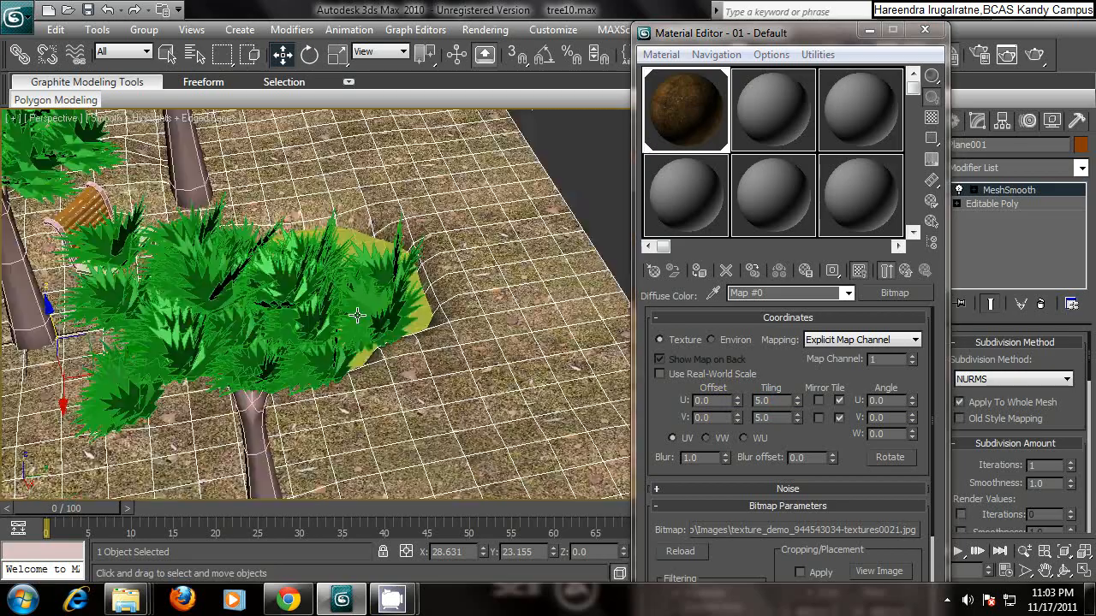
{"action": "mouse_move", "coordinate": [357, 315]}
{"action": "middle_mouse_down"}
{"action": "mouse_move", "coordinate": [507, 319]}
{"action": "mouse_move", "coordinate": [497, 331]}
{"action": "middle_mouse_up"}
{"action": "scroll", "coordinate": [333, 354], "scroll_direction": "up", "scroll_amount": 2}
{"action": "scroll", "coordinate": [318, 352], "scroll_direction": "down", "scroll_amount": 4}
{"action": "scroll", "coordinate": [333, 346], "scroll_direction": "down", "scroll_amount": 5}
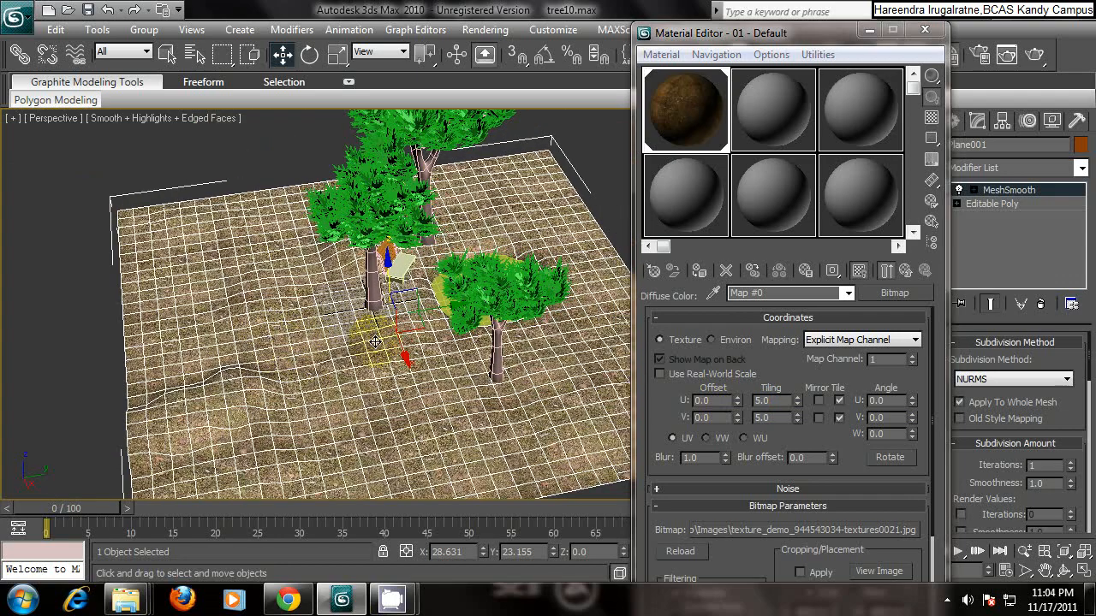
{"action": "middle_click_drag", "start_coordinate": [441, 319], "coordinate": [304, 376], "text": "alt"}
{"action": "left_click_drag", "start_coordinate": [836, 479], "coordinate": [841, 349]}
{"action": "scroll", "coordinate": [800, 456], "scroll_direction": "up", "scroll_amount": 3}
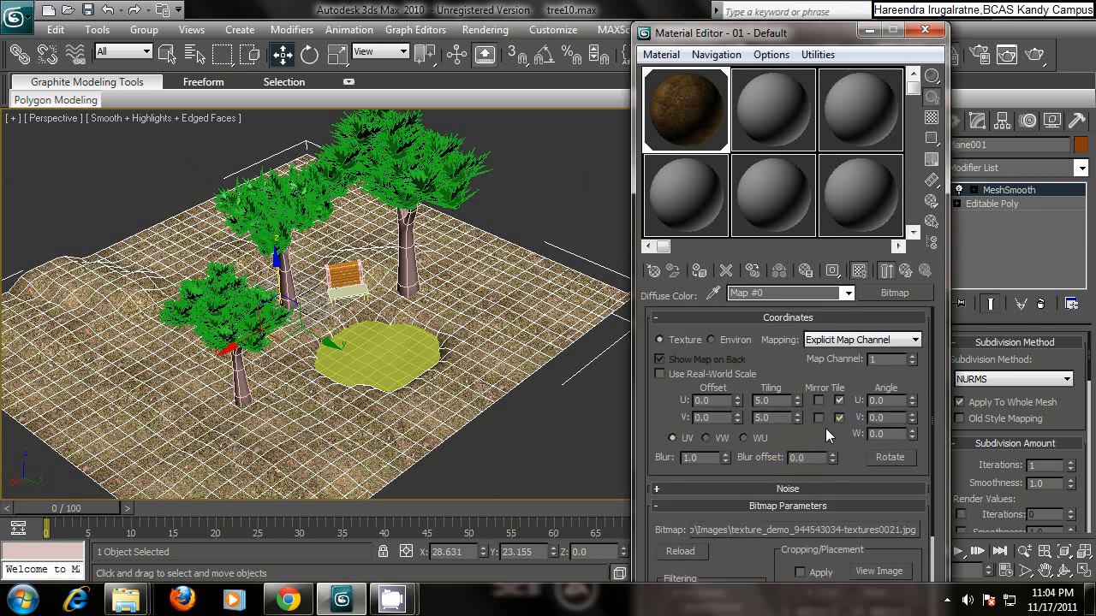
- Review the tiled grass map in an enlarged preview of the material sample, then close the preview
{"action": "key", "text": "Tab"}
{"action": "left_click", "coordinate": [777, 400]}
{"action": "middle_click_drag", "start_coordinate": [479, 315], "coordinate": [546, 305]}
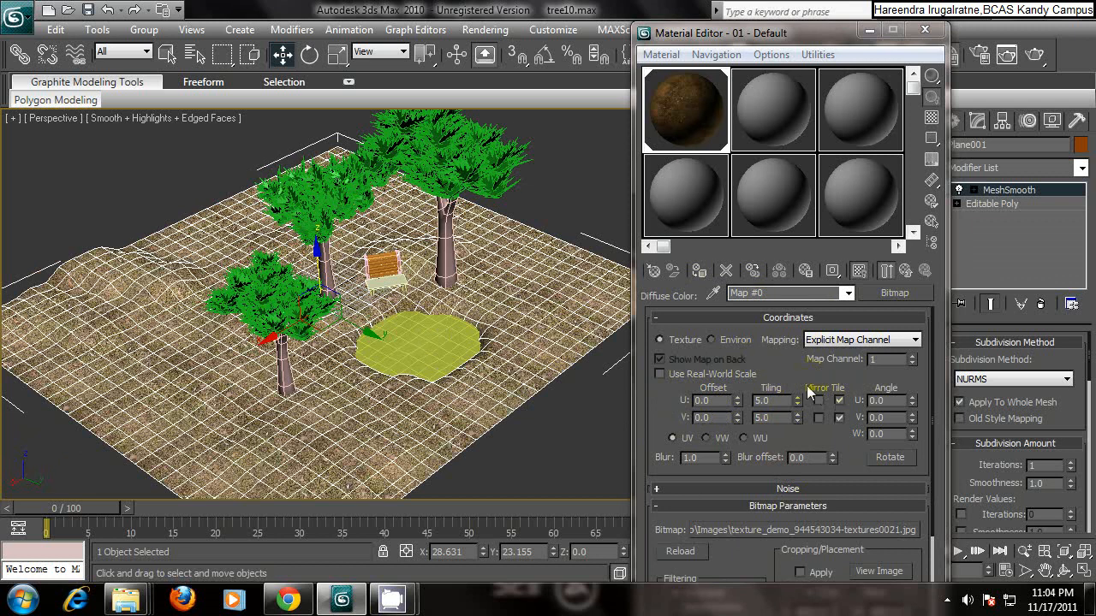
{"action": "double_click", "coordinate": [694, 92]}
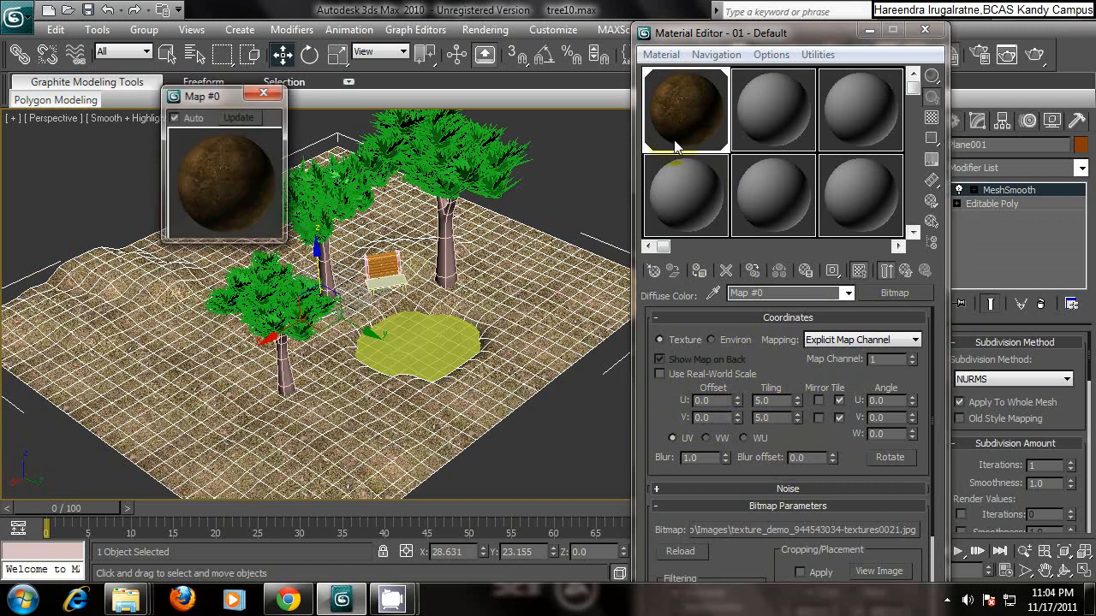
{"action": "left_click_drag", "start_coordinate": [206, 95], "coordinate": [352, 132]}
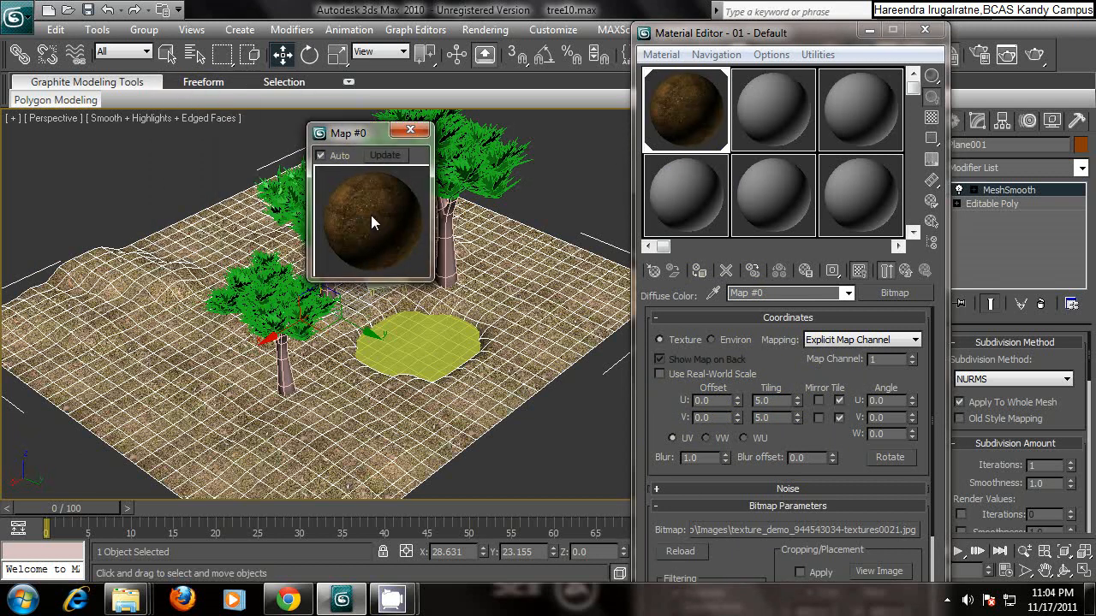
{"action": "left_click", "coordinate": [410, 130]}
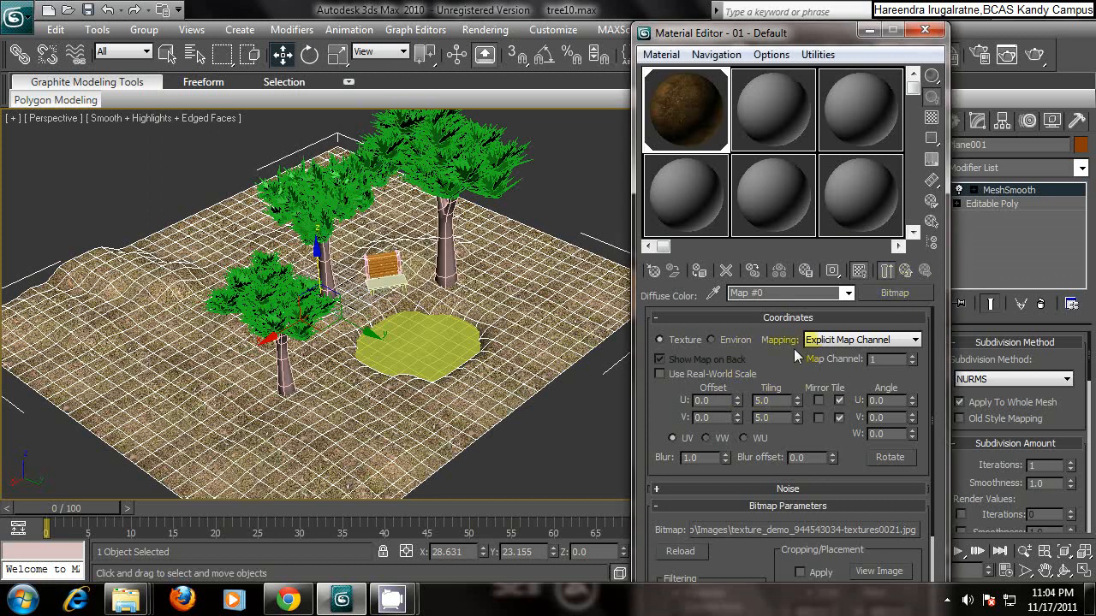
- Return from the bitmap to the parent level of the 01 - Default material and bring its Blinn Basic Parameters into view
{"action": "middle_click_drag", "start_coordinate": [466, 292], "coordinate": [495, 280]}
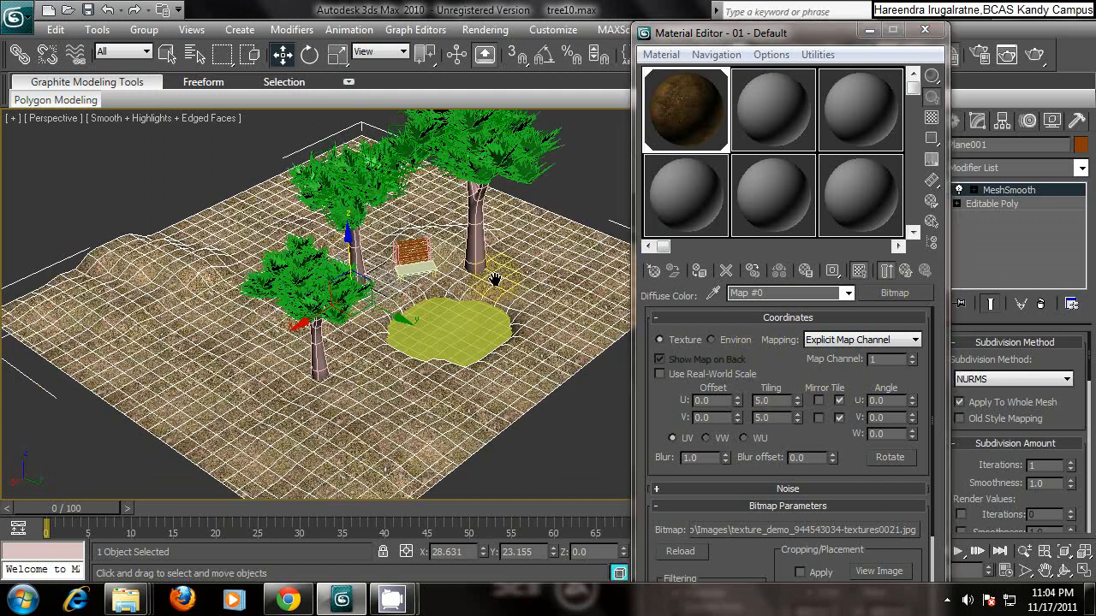
{"action": "scroll", "coordinate": [495, 280], "scroll_direction": "up", "scroll_amount": 8}
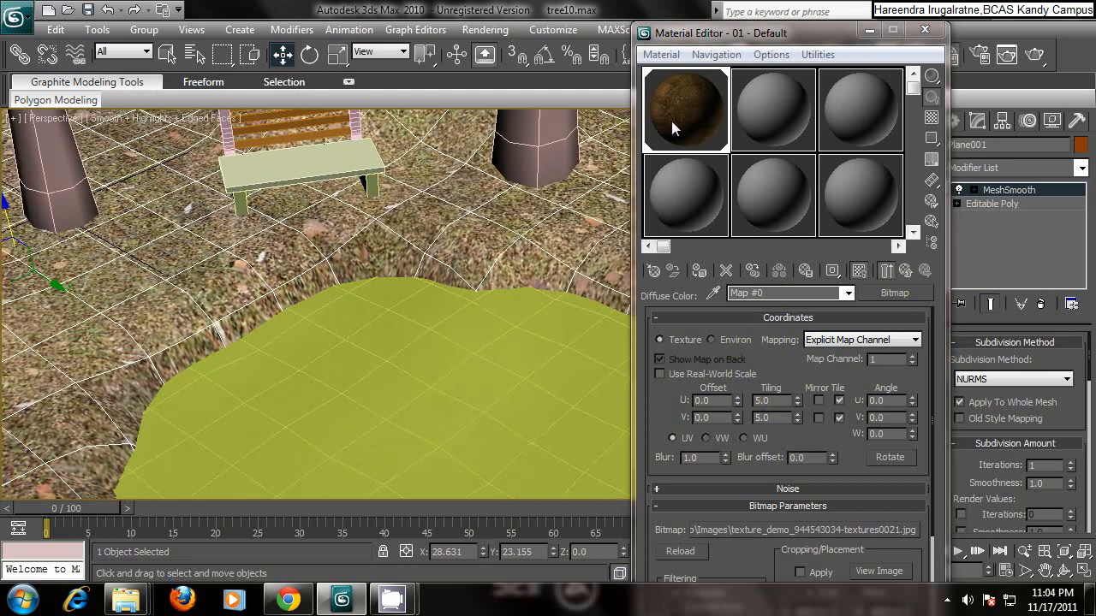
{"action": "left_click", "coordinate": [905, 272]}
{"action": "left_click_drag", "start_coordinate": [722, 365], "coordinate": [721, 360]}
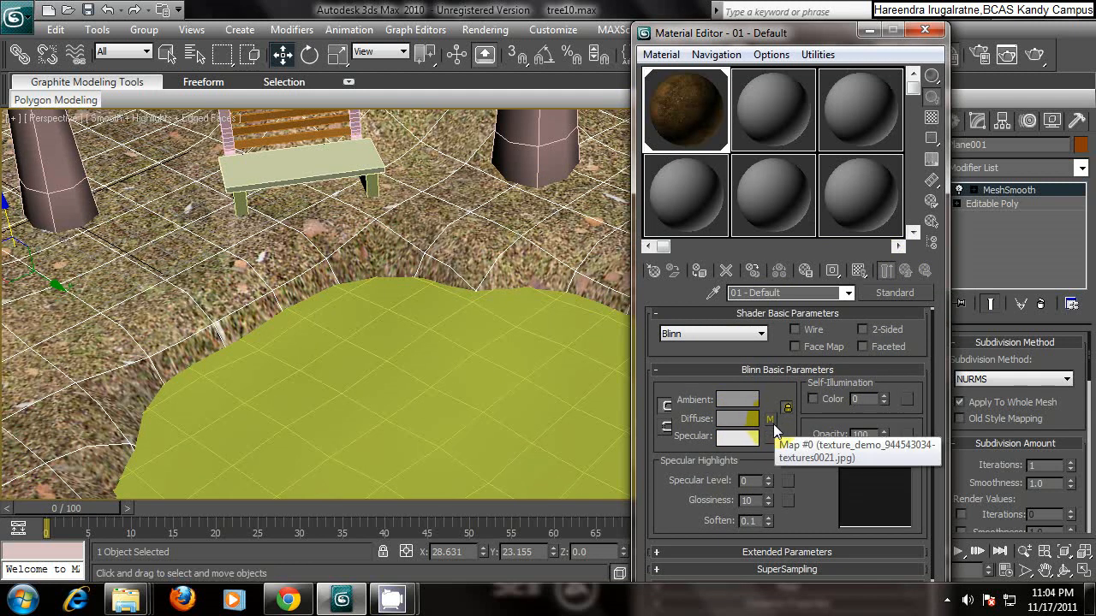
- Render the perspective view of the bench, trees and pond to check the tiled ground texture, then close the render
{"action": "left_click_drag", "start_coordinate": [794, 427], "coordinate": [793, 422]}
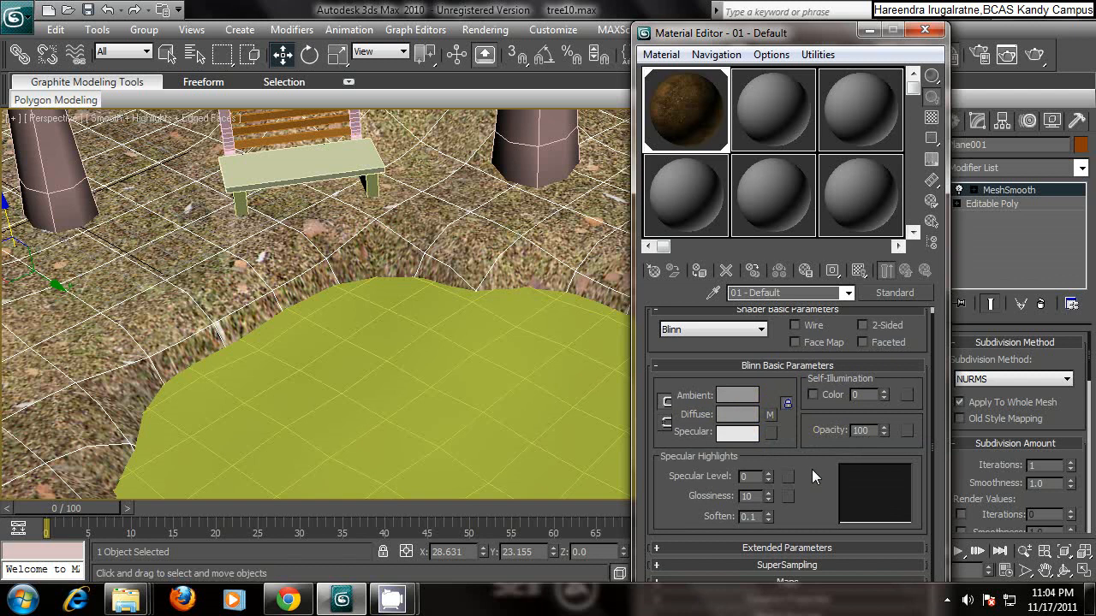
{"action": "left_click_drag", "start_coordinate": [812, 468], "coordinate": [805, 436]}
{"action": "middle_click_drag", "start_coordinate": [375, 240], "coordinate": [428, 243]}
{"action": "scroll", "coordinate": [381, 248], "scroll_direction": "down", "scroll_amount": 6}
{"action": "scroll", "coordinate": [377, 257], "scroll_direction": "up", "scroll_amount": 4}
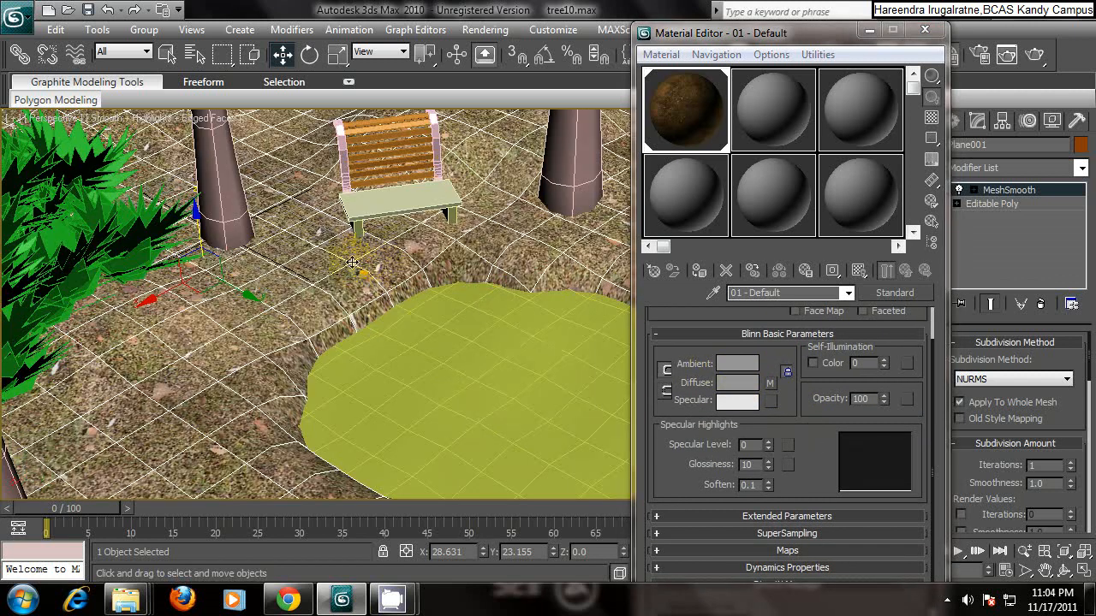
{"action": "middle_click_drag", "start_coordinate": [317, 253], "coordinate": [346, 257], "text": "alt"}
{"action": "scroll", "coordinate": [347, 256], "scroll_direction": "up", "scroll_amount": 2}
{"action": "scroll", "coordinate": [365, 254], "scroll_direction": "down", "scroll_amount": 4}
{"action": "scroll", "coordinate": [365, 256], "scroll_direction": "up", "scroll_amount": 4}
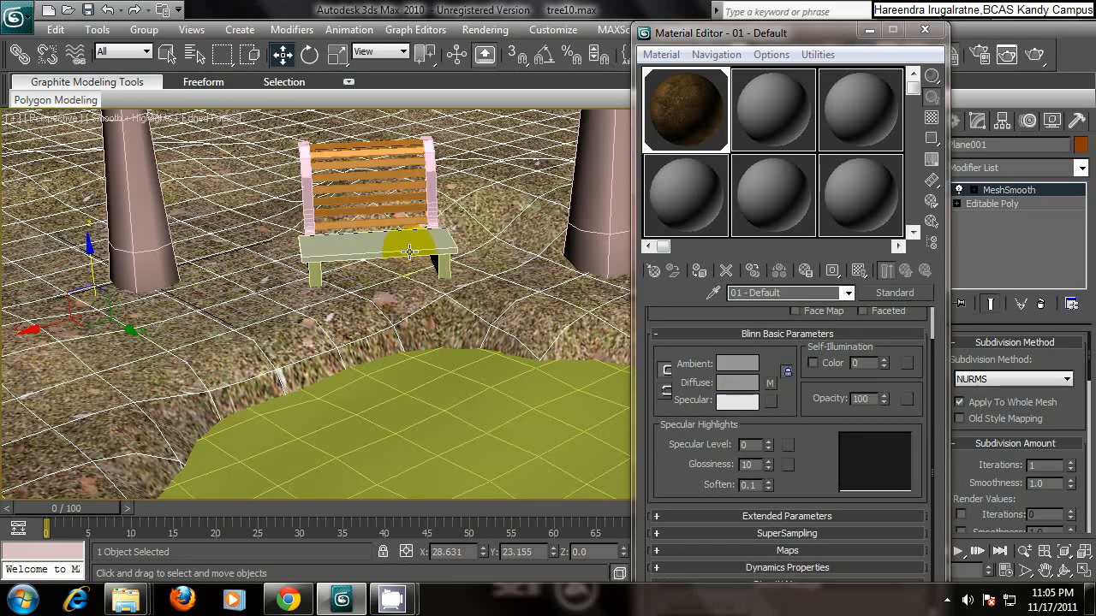
{"action": "key", "text": "shift+q"}
{"action": "left_click_drag", "start_coordinate": [562, 149], "coordinate": [588, 50]}
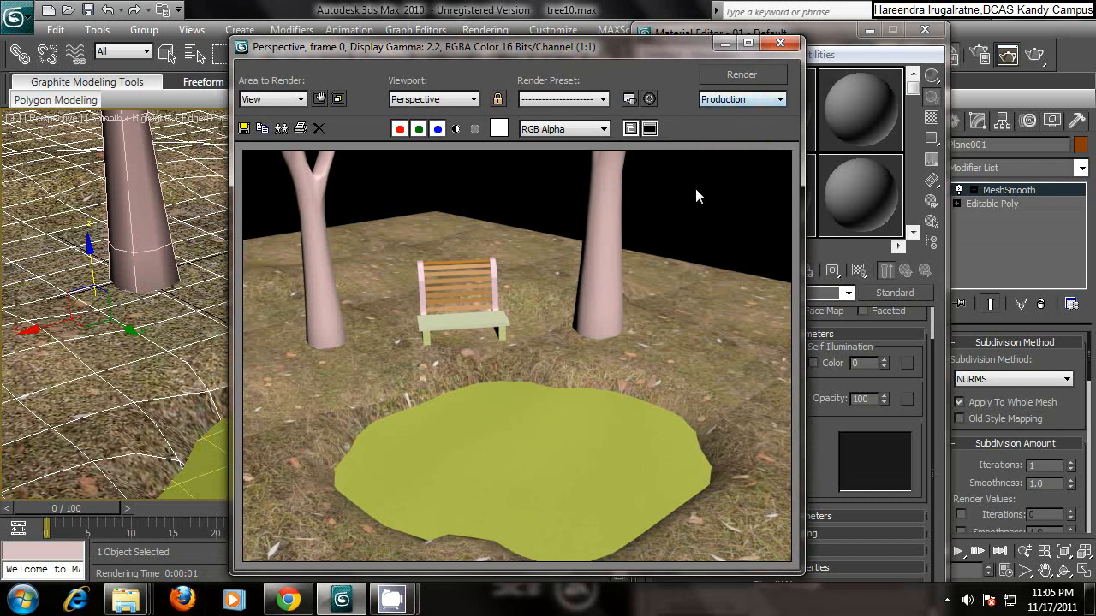
{"action": "left_click", "coordinate": [781, 48]}
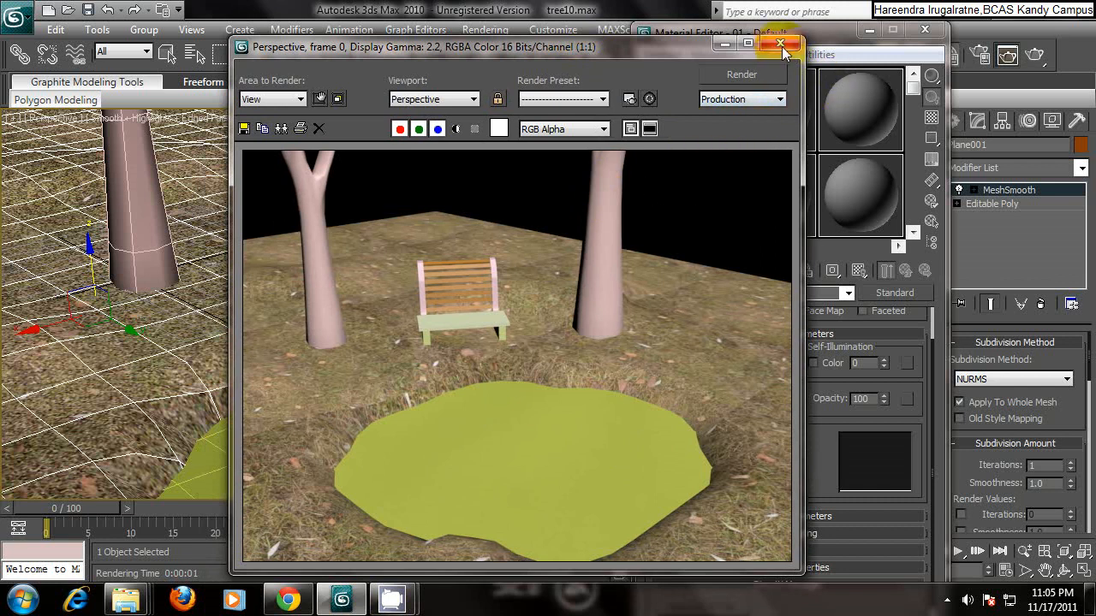
{"action": "left_click", "coordinate": [776, 47]}
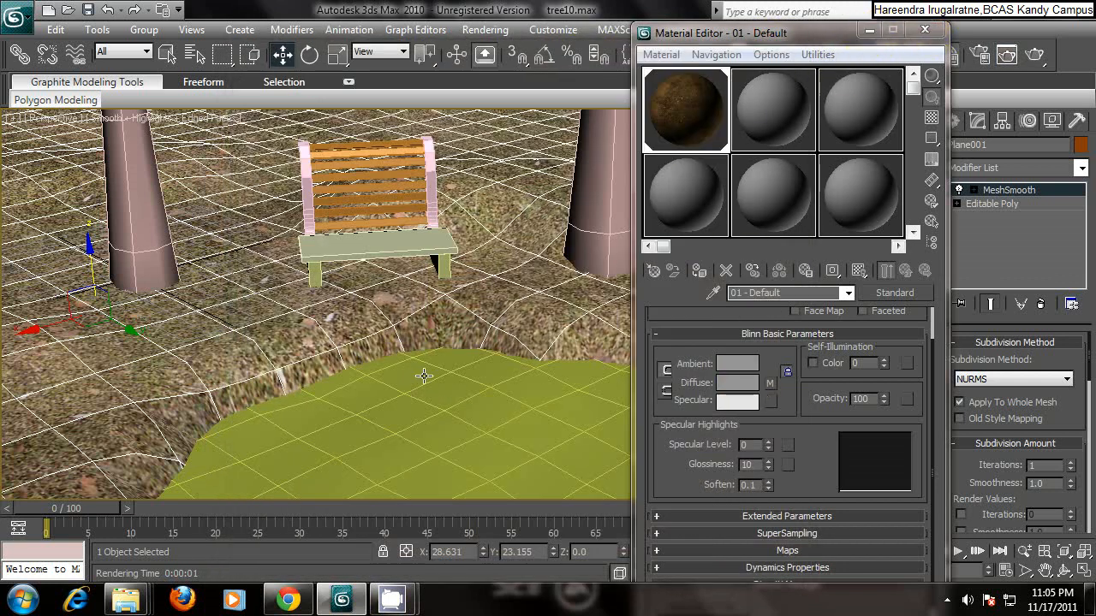
- Render the perspective view once more, then close both the render and the Material Editor
{"action": "key", "text": "shift+q"}
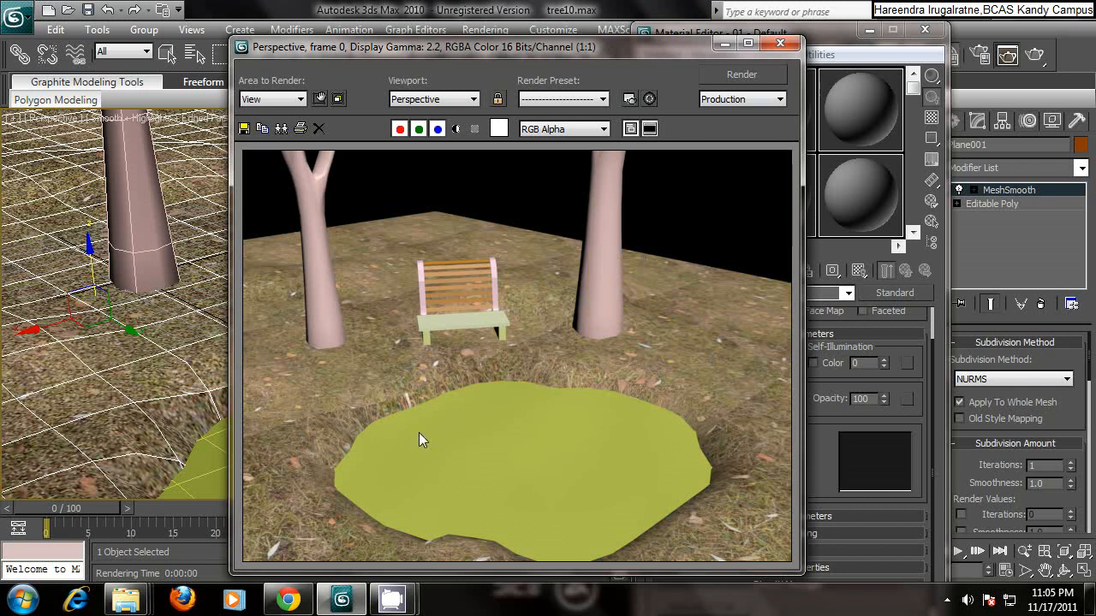
{"action": "left_click", "coordinate": [780, 42]}
{"action": "left_click", "coordinate": [924, 32]}
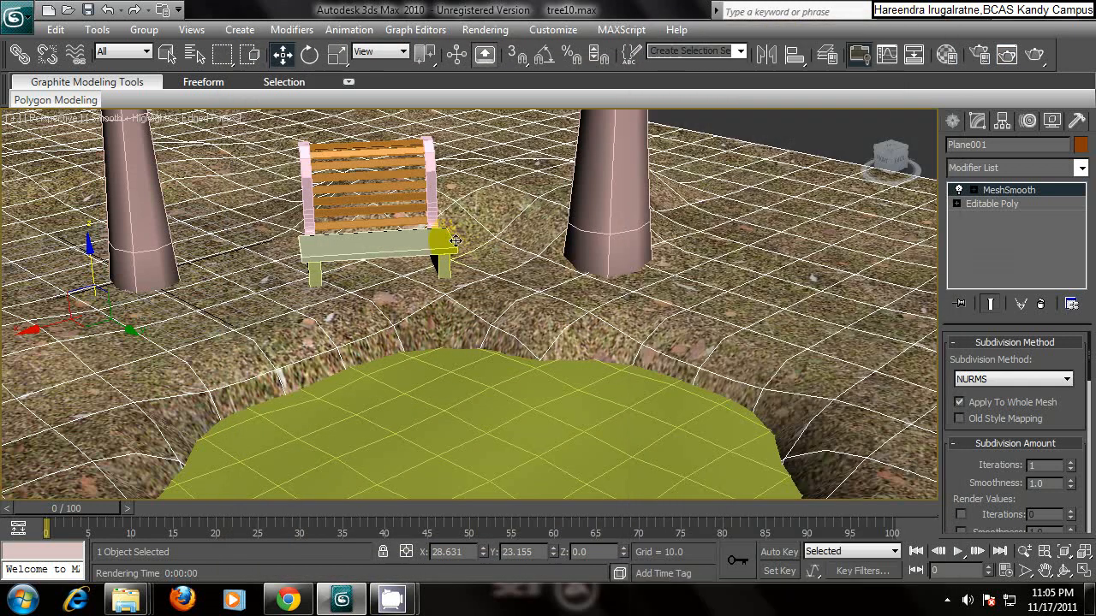
- Ungroup the trees group behind the bench and clear the selection
{"action": "scroll", "coordinate": [419, 240], "scroll_direction": "down", "scroll_amount": 3}
{"action": "middle_click_drag", "start_coordinate": [374, 239], "coordinate": [580, 244]}
{"action": "left_click", "coordinate": [358, 309]}
{"action": "middle_click_drag", "start_coordinate": [418, 327], "coordinate": [576, 279]}
{"action": "scroll", "coordinate": [453, 291], "scroll_direction": "down", "scroll_amount": 5}
{"action": "scroll", "coordinate": [469, 296], "scroll_direction": "up", "scroll_amount": 4}
{"action": "scroll", "coordinate": [400, 292], "scroll_direction": "down", "scroll_amount": 3}
{"action": "scroll", "coordinate": [437, 256], "scroll_direction": "up", "scroll_amount": 2}
{"action": "middle_click_drag", "start_coordinate": [439, 330], "coordinate": [444, 419]}
{"action": "left_click", "coordinate": [600, 281]}
{"action": "left_click", "coordinate": [446, 306]}
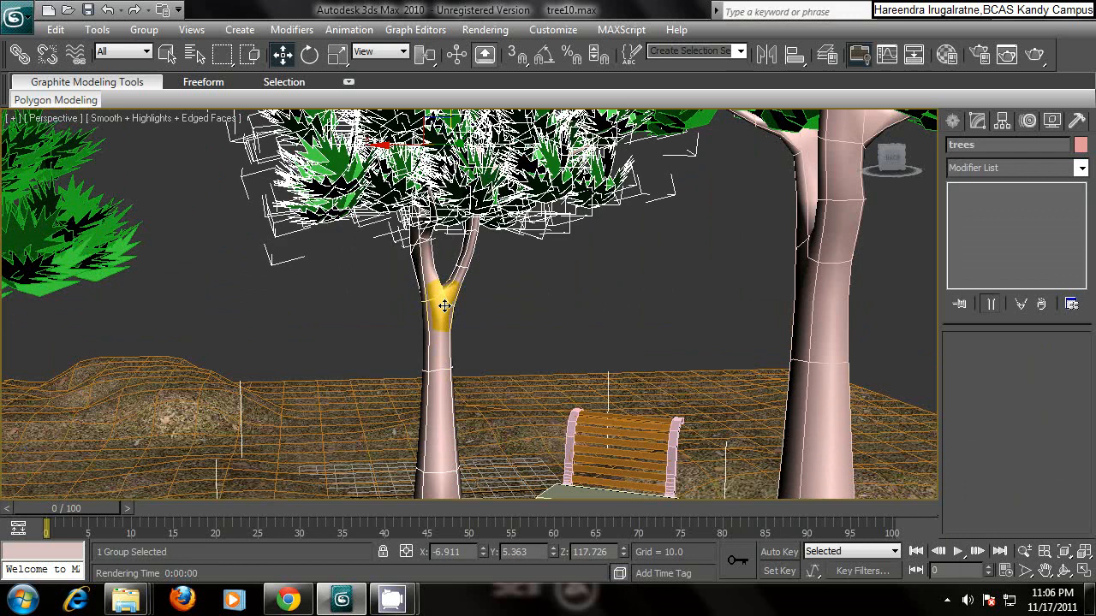
{"action": "left_click", "coordinate": [145, 29]}
{"action": "left_click", "coordinate": [170, 68]}
{"action": "left_click", "coordinate": [682, 277]}
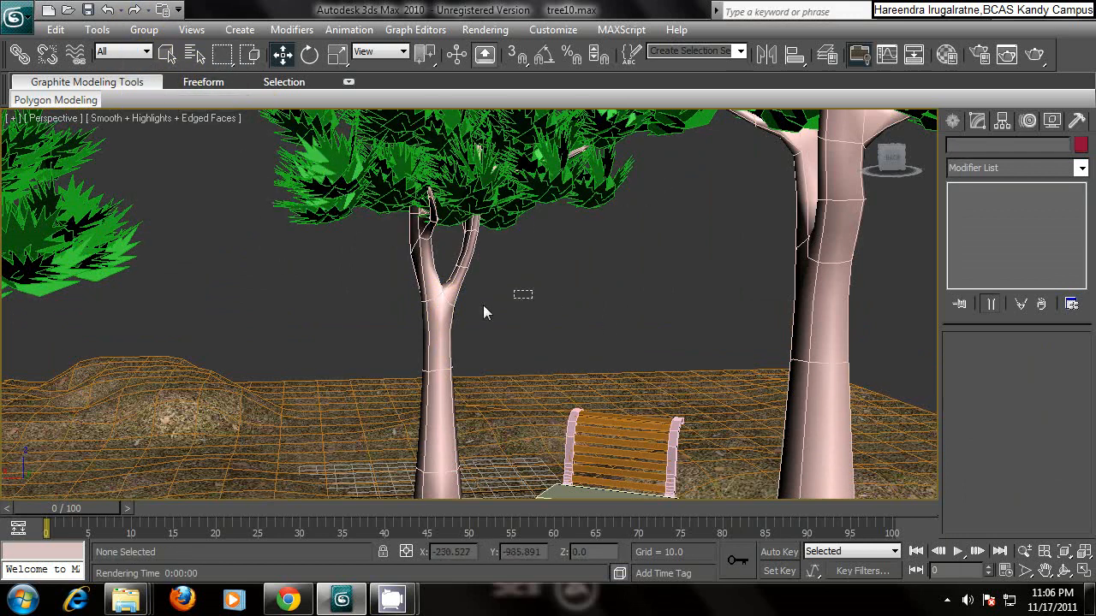
- Select the trunk of the tree beside the bench and activate the 02 - Default material in the Material Editor
{"action": "left_click", "coordinate": [442, 313]}
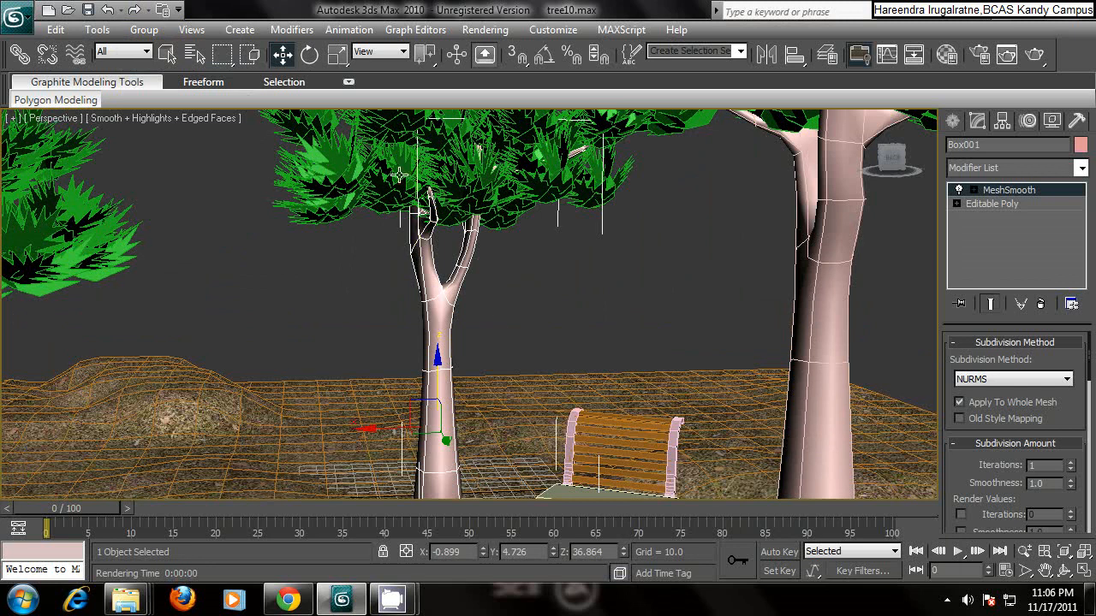
{"action": "left_click", "coordinate": [554, 305]}
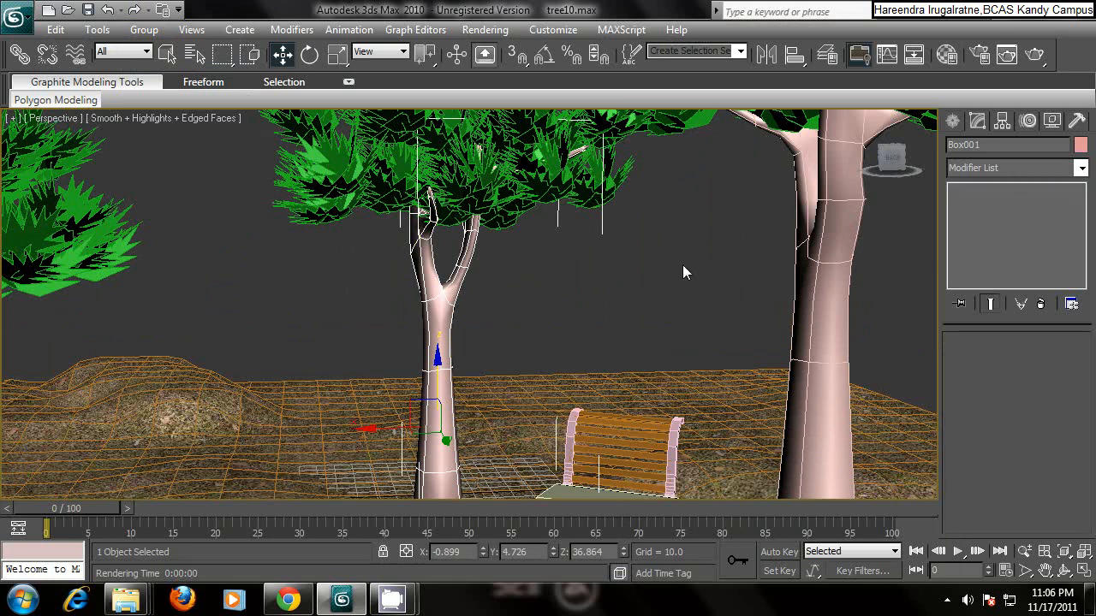
{"action": "left_click", "coordinate": [436, 295]}
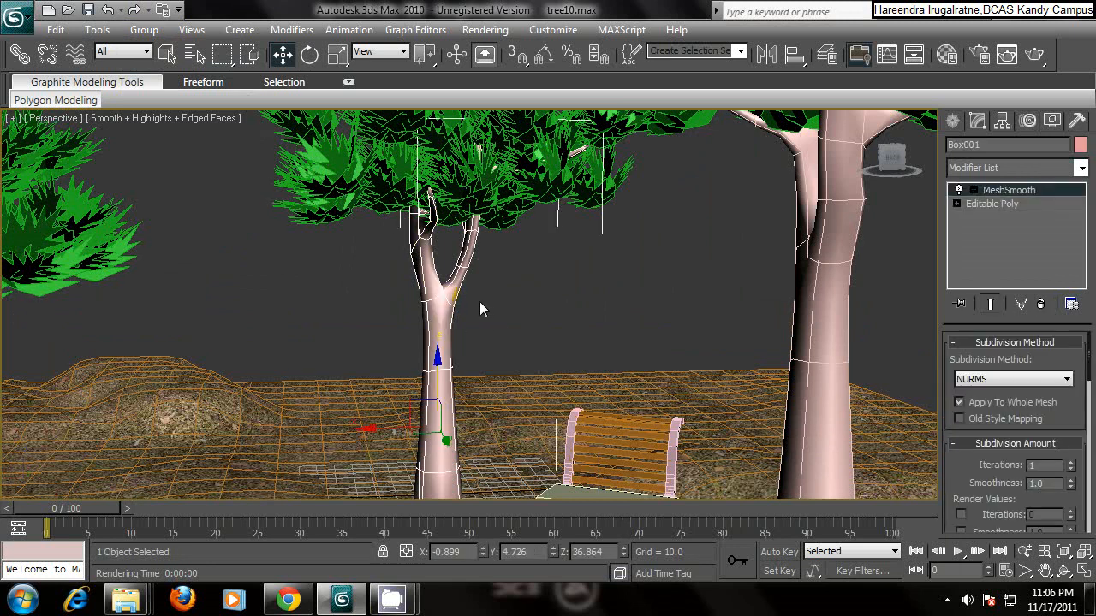
{"action": "key", "text": "m"}
{"action": "left_click", "coordinate": [792, 126]}
{"action": "left_click", "coordinate": [680, 113]}
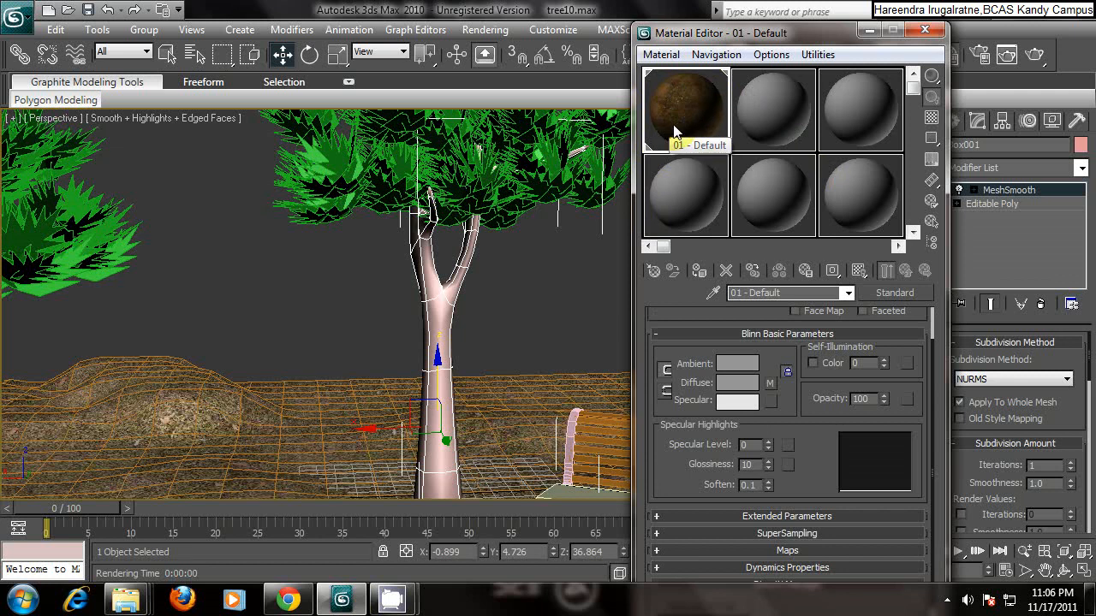
{"action": "left_click", "coordinate": [760, 126]}
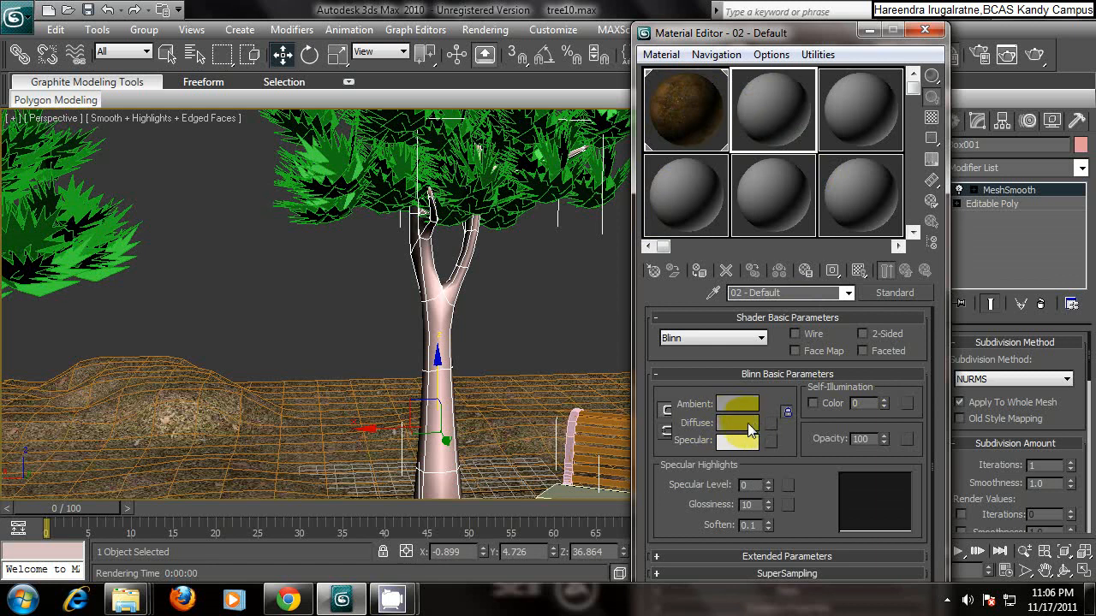
- Load the bark image 55390864_Web__45735_zoom as the diffuse bitmap of 02 - Default and check it in an enlarged preview
{"action": "left_click", "coordinate": [770, 425]}
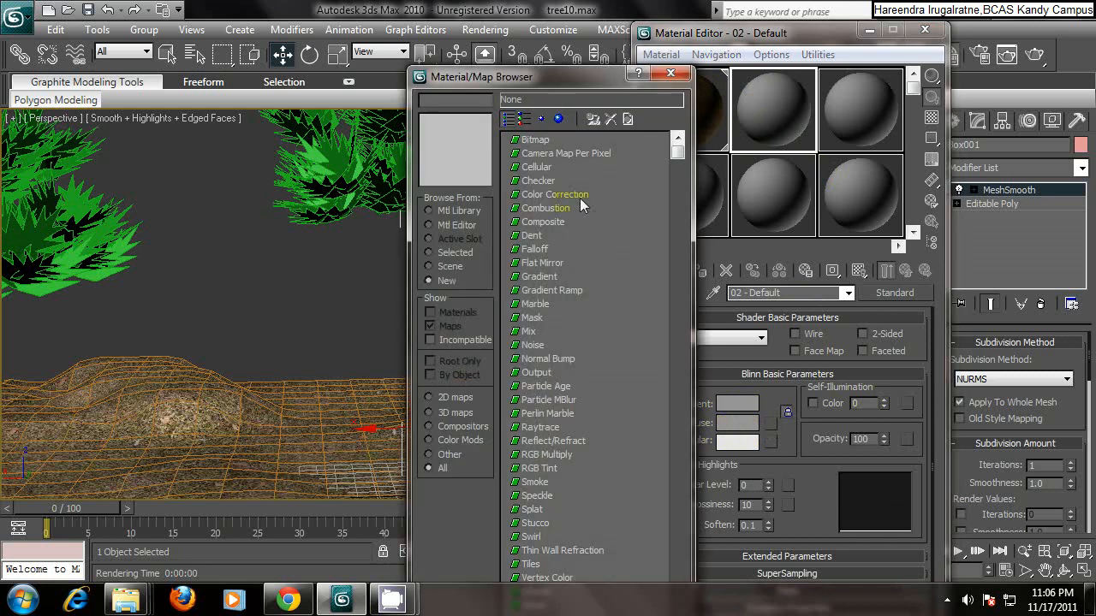
{"action": "double_click", "coordinate": [532, 138]}
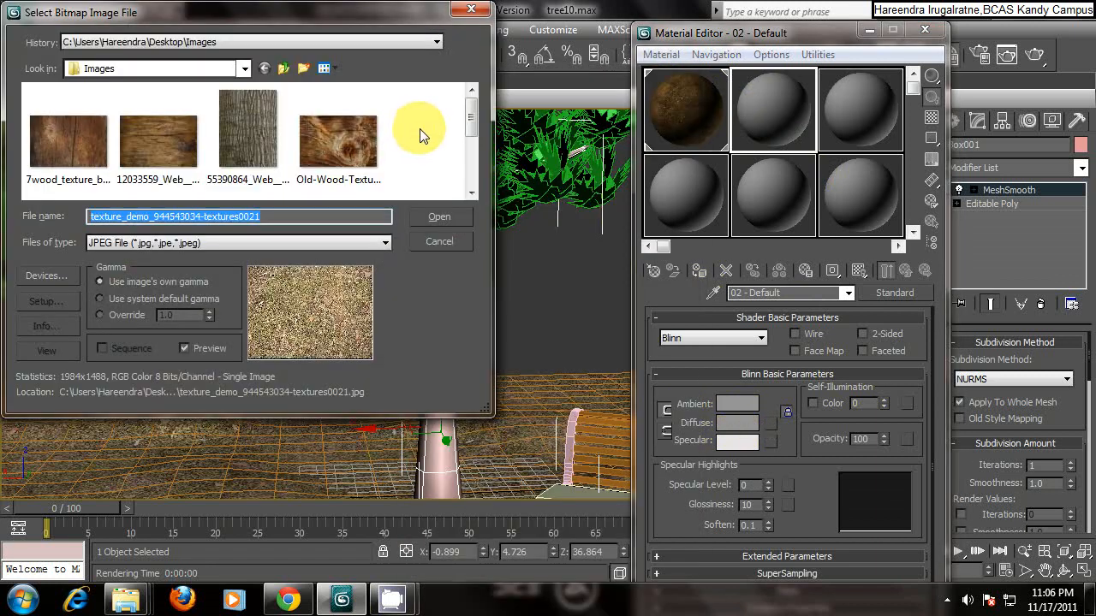
{"action": "mouse_move", "coordinate": [466, 120]}
{"action": "left_mouse_down"}
{"action": "mouse_move", "coordinate": [472, 136]}
{"action": "mouse_move", "coordinate": [473, 120]}
{"action": "mouse_move", "coordinate": [454, 166]}
{"action": "mouse_move", "coordinate": [462, 98]}
{"action": "left_mouse_up"}
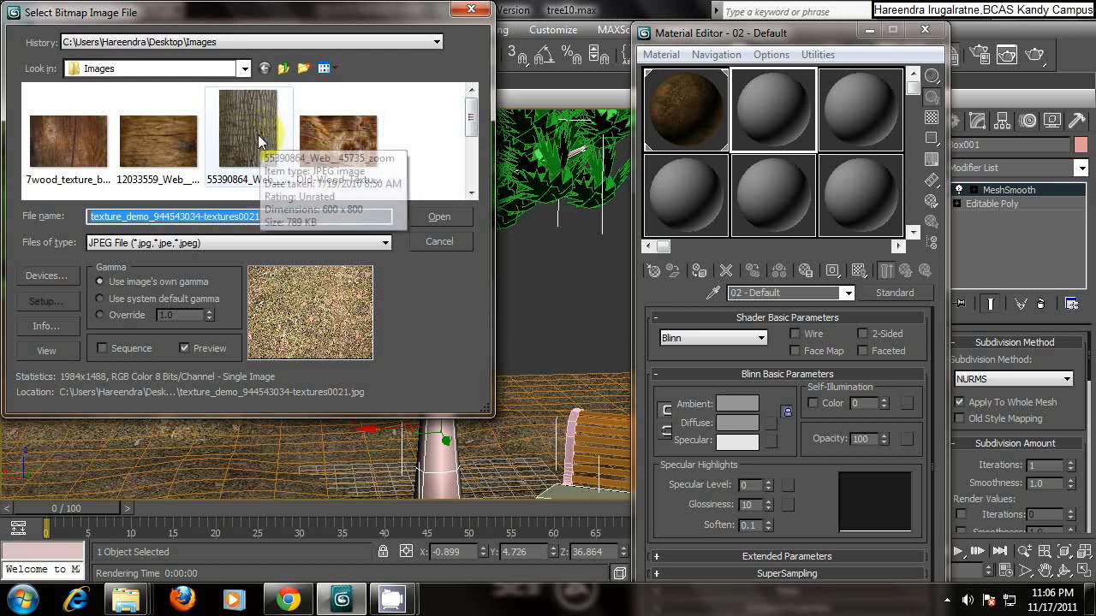
{"action": "double_click", "coordinate": [259, 141]}
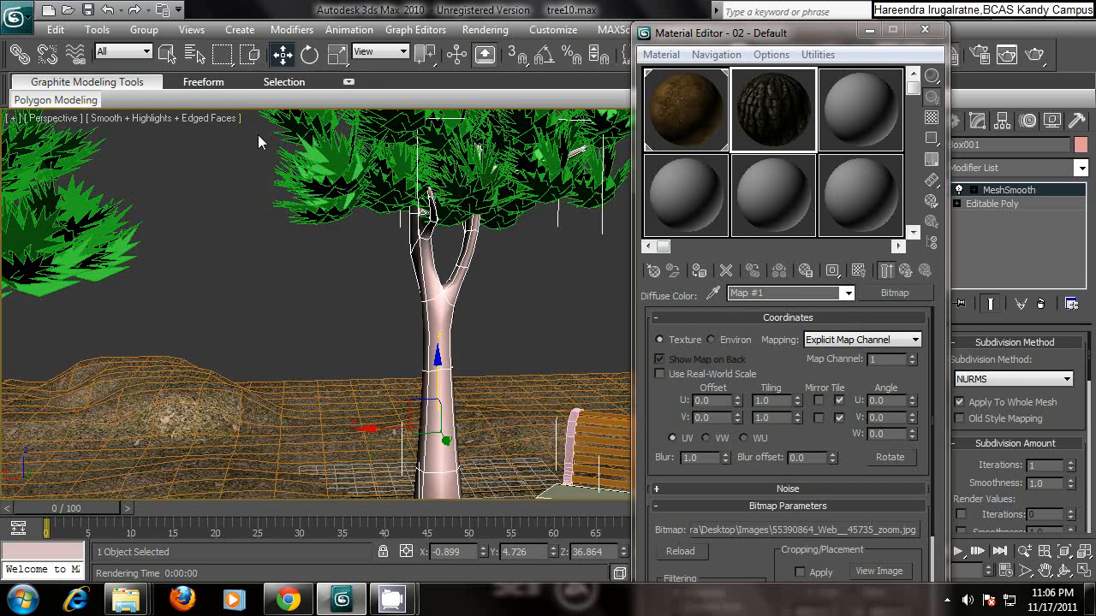
{"action": "double_click", "coordinate": [770, 103]}
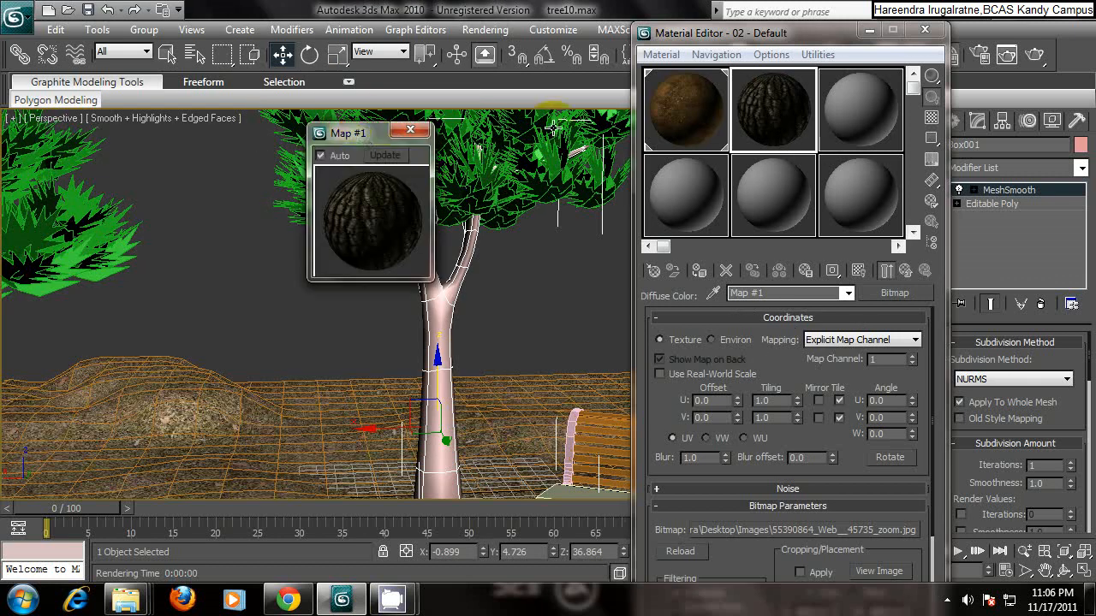
{"action": "left_click", "coordinate": [410, 130]}
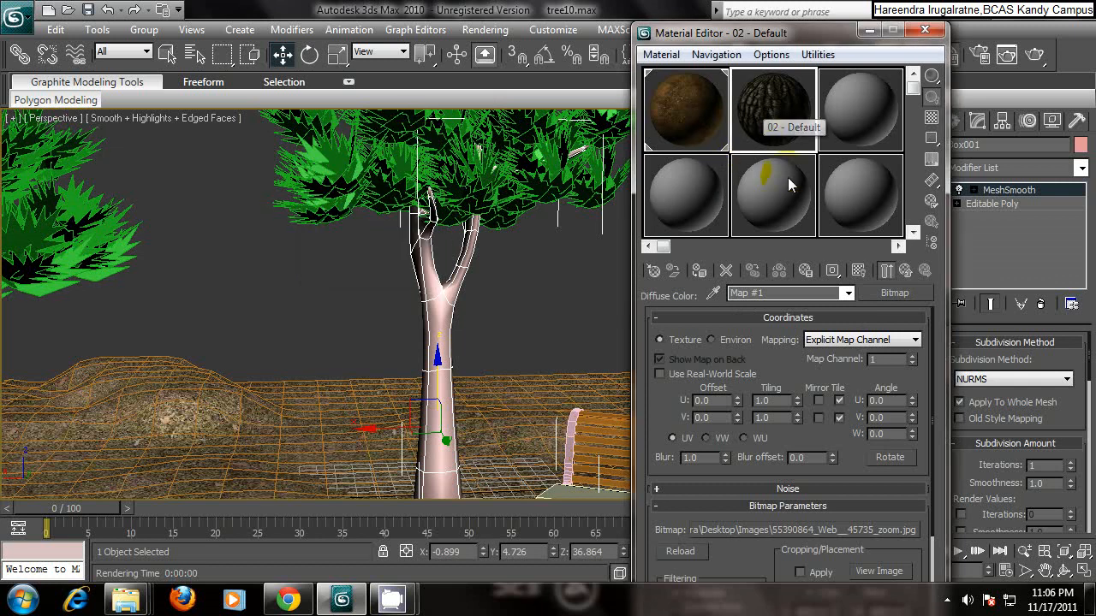
- Apply the 02 - Default bark material to the selected tree trunk and show its map in the viewport
{"action": "left_click_drag", "start_coordinate": [780, 113], "coordinate": [441, 340]}
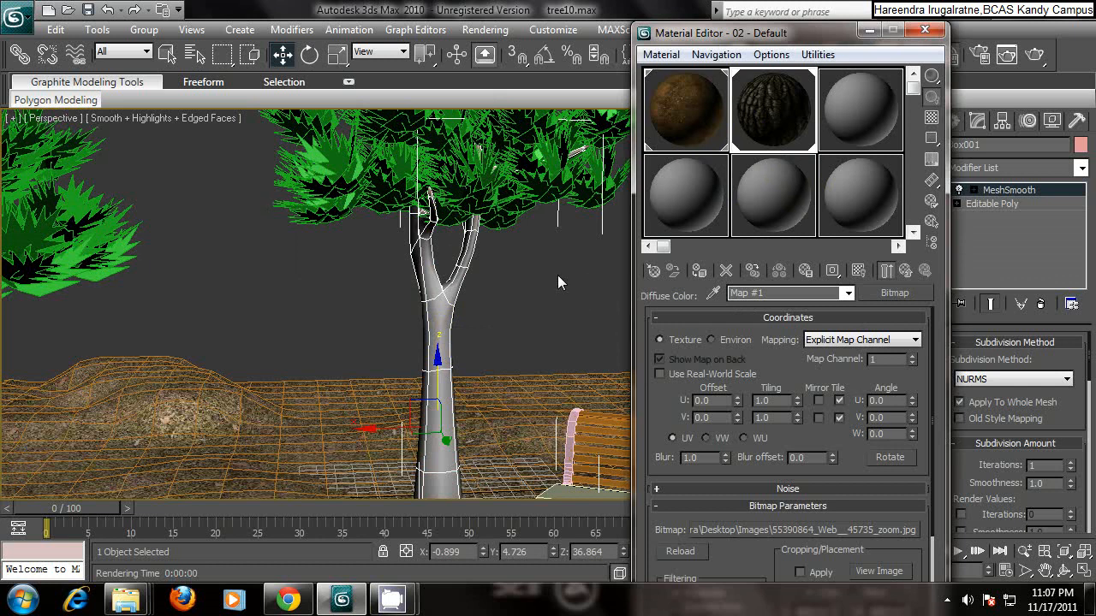
{"action": "left_click", "coordinate": [860, 271]}
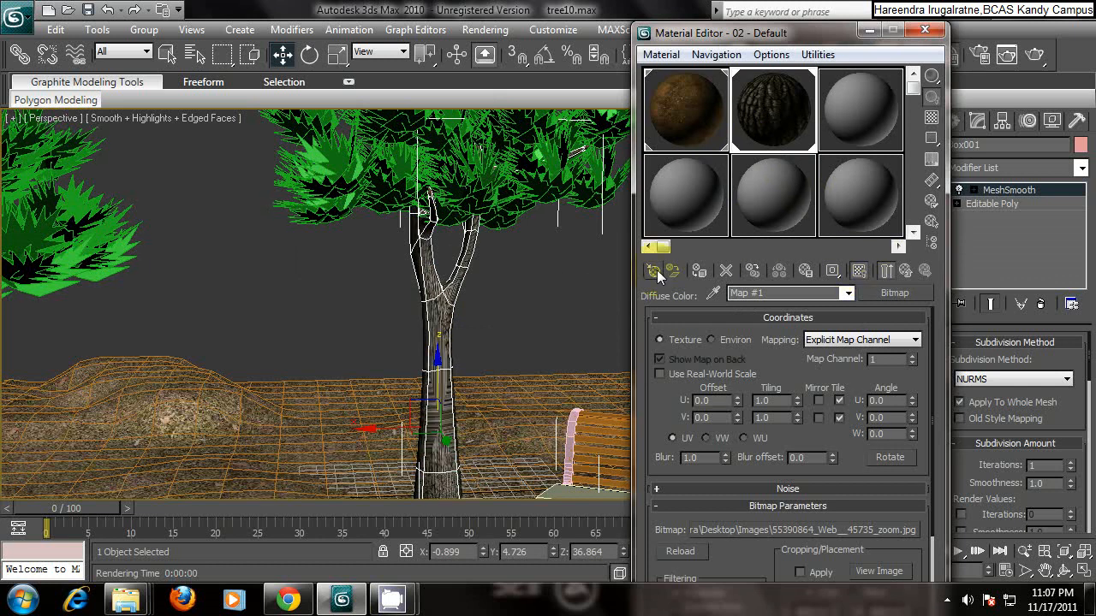
{"action": "scroll", "coordinate": [525, 279], "scroll_direction": "up", "scroll_amount": 5}
{"action": "scroll", "coordinate": [480, 308], "scroll_direction": "up", "scroll_amount": 3}
{"action": "middle_click_drag", "start_coordinate": [478, 310], "coordinate": [551, 275]}
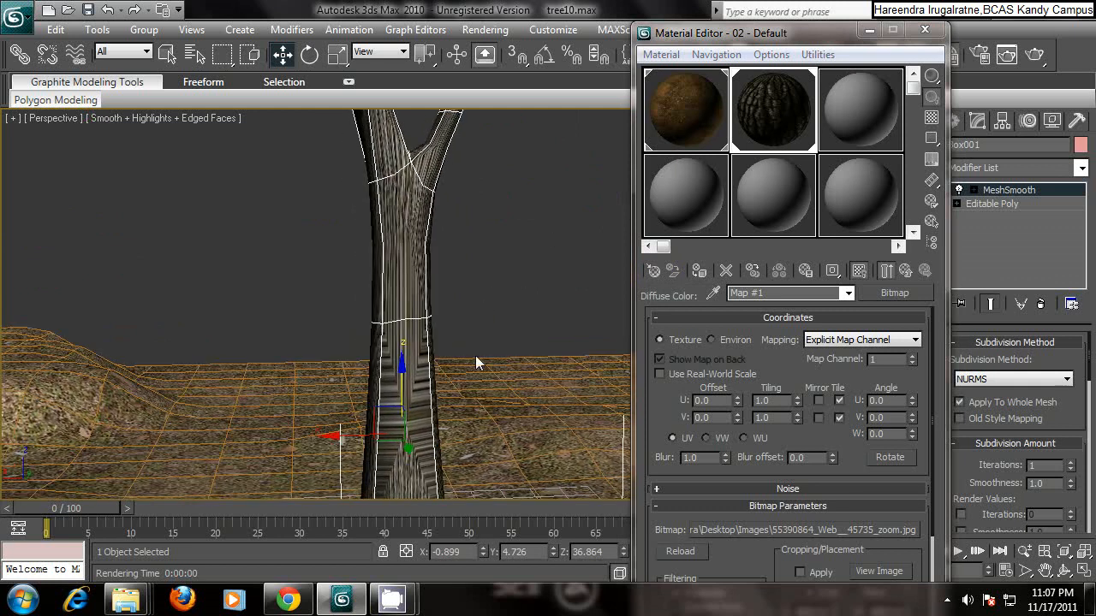
{"action": "scroll", "coordinate": [477, 355], "scroll_direction": "down", "scroll_amount": 2}
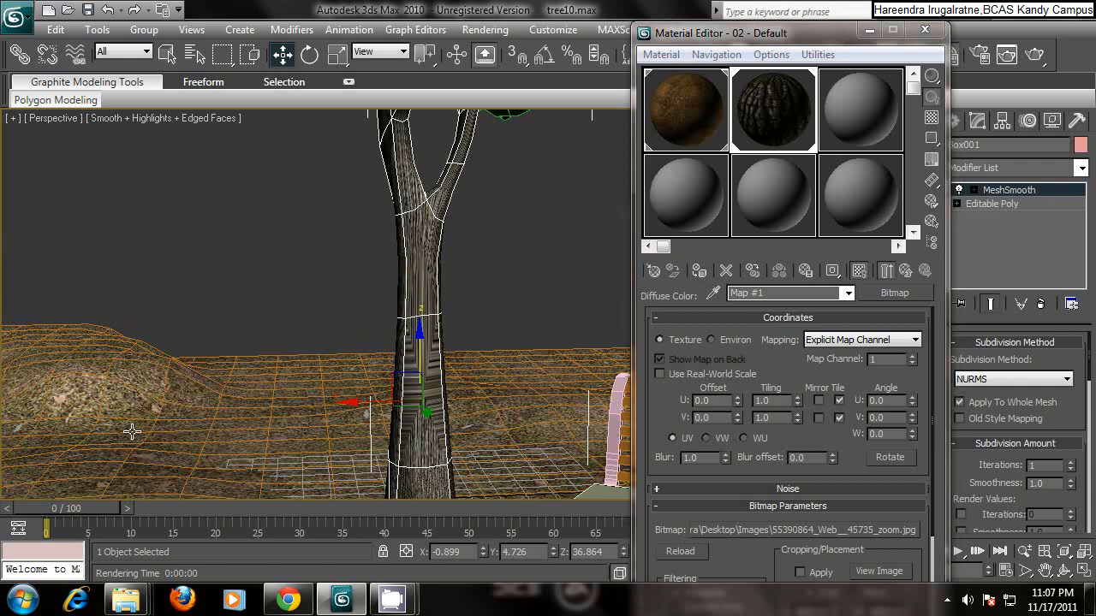
{"action": "left_click", "coordinate": [506, 228]}
{"action": "mouse_move", "coordinate": [489, 225]}
{"action": "left_mouse_down"}
{"action": "mouse_move", "coordinate": [331, 263]}
{"action": "mouse_move", "coordinate": [498, 236]}
{"action": "left_mouse_up"}
{"action": "middle_click_drag", "start_coordinate": [446, 242], "coordinate": [402, 364]}
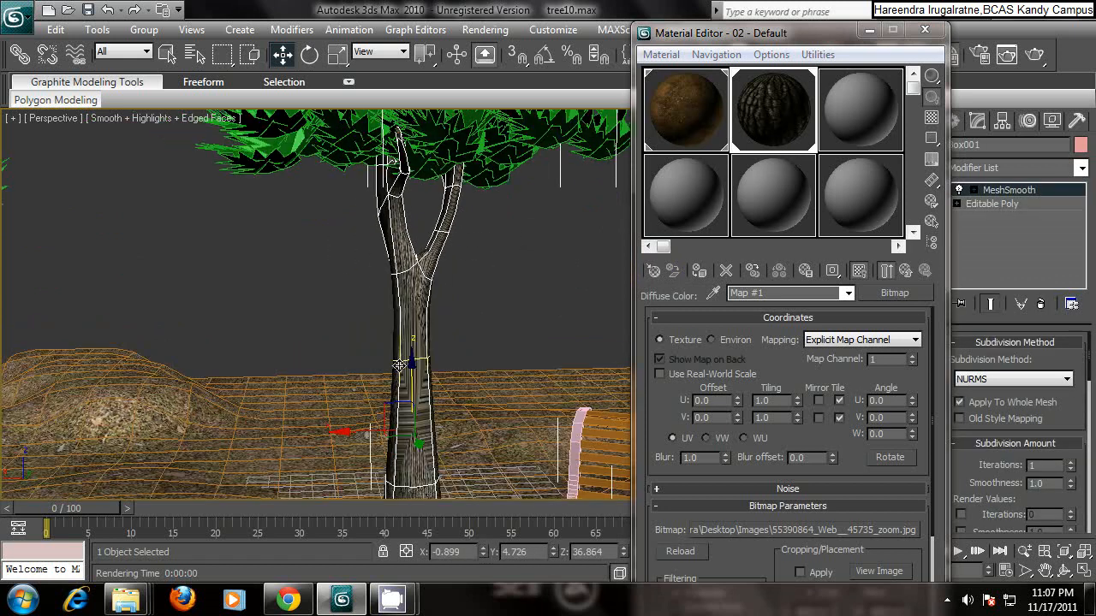
- Save the scene and inspect the bark pattern on the trunk up close
{"action": "key", "text": "ctrl+s"}
{"action": "scroll", "coordinate": [411, 300], "scroll_direction": "up", "scroll_amount": 3}
{"action": "scroll", "coordinate": [412, 302], "scroll_direction": "up", "scroll_amount": 2}
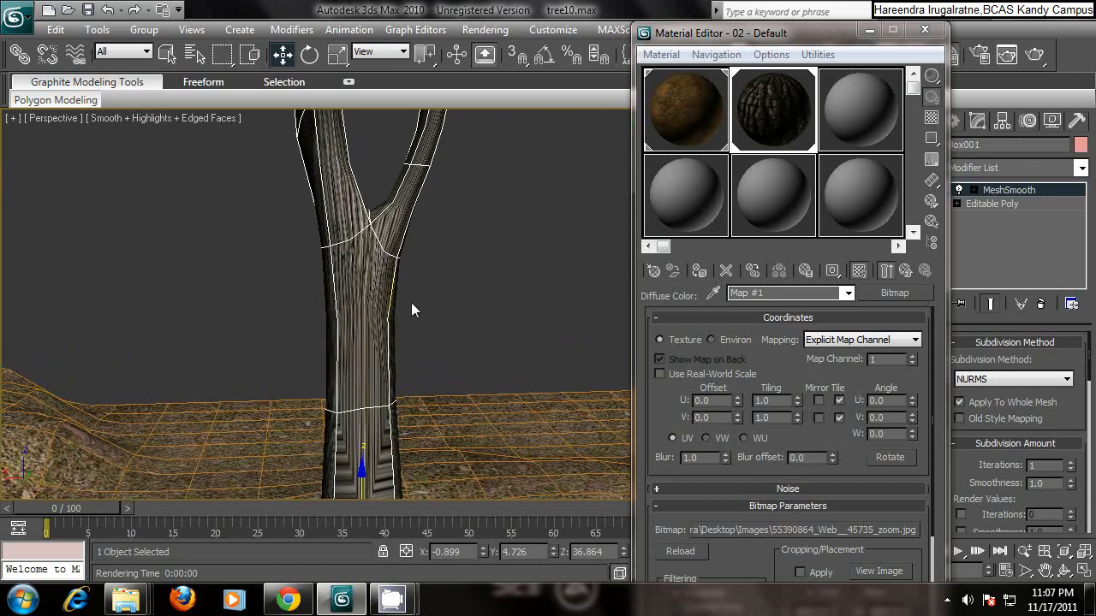
{"action": "scroll", "coordinate": [430, 359], "scroll_direction": "down", "scroll_amount": 5}
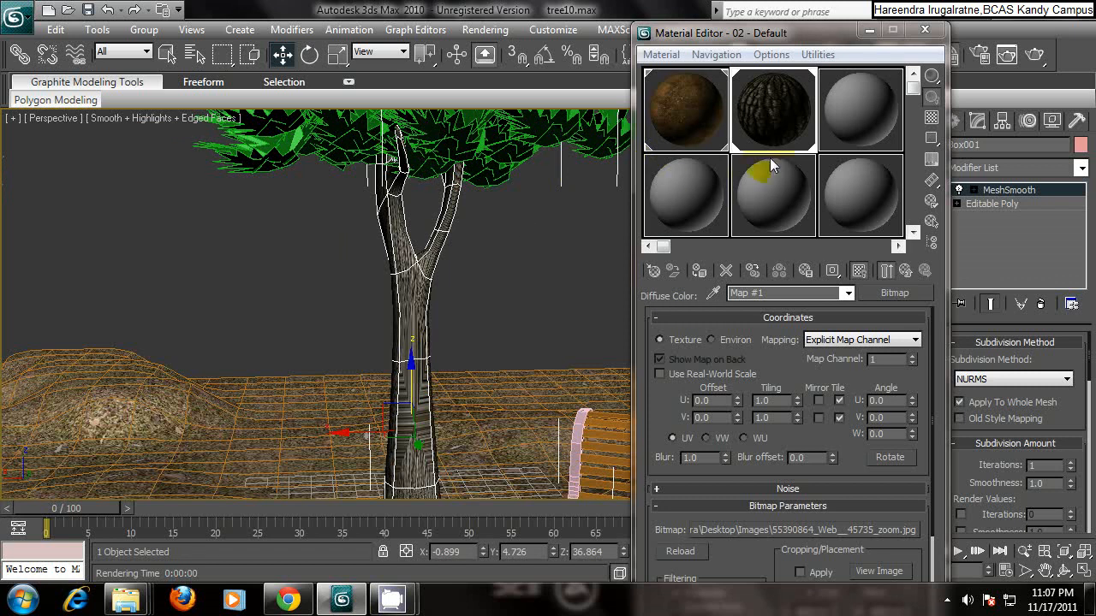
- Return to the parent level of 02 - Default, close the Material Editor and add a UVW Map modifier to the trunk
{"action": "left_click", "coordinate": [903, 272]}
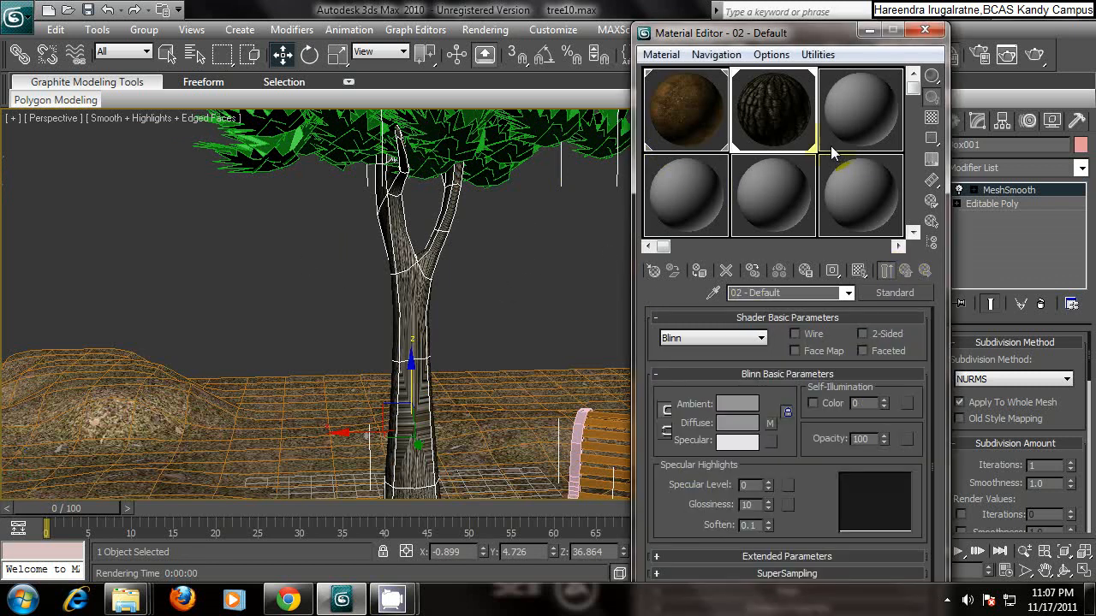
{"action": "left_click", "coordinate": [925, 30]}
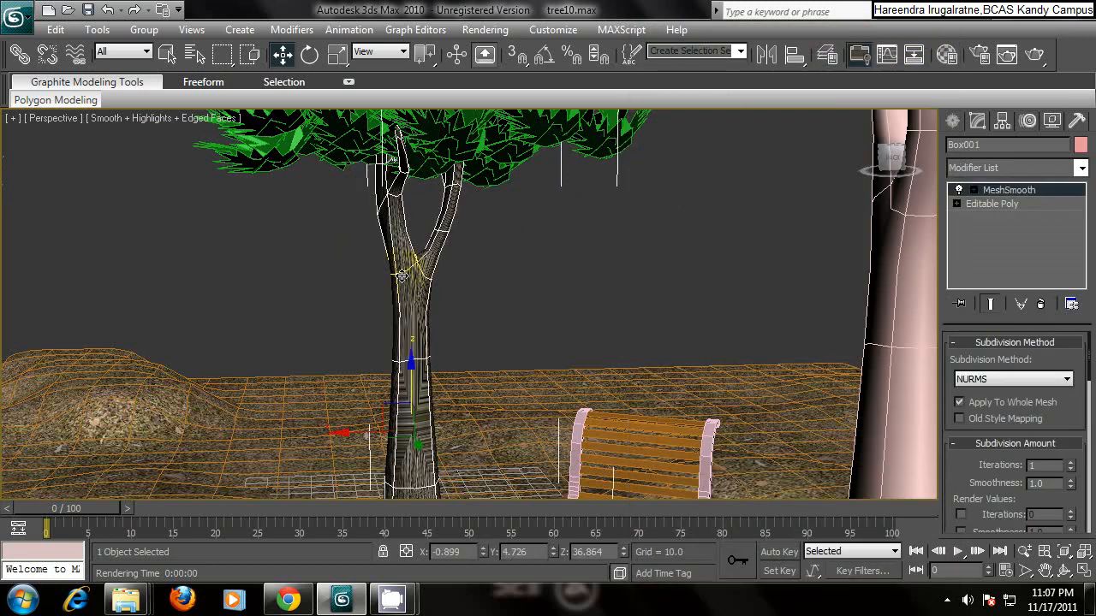
{"action": "left_click", "coordinate": [1081, 169]}
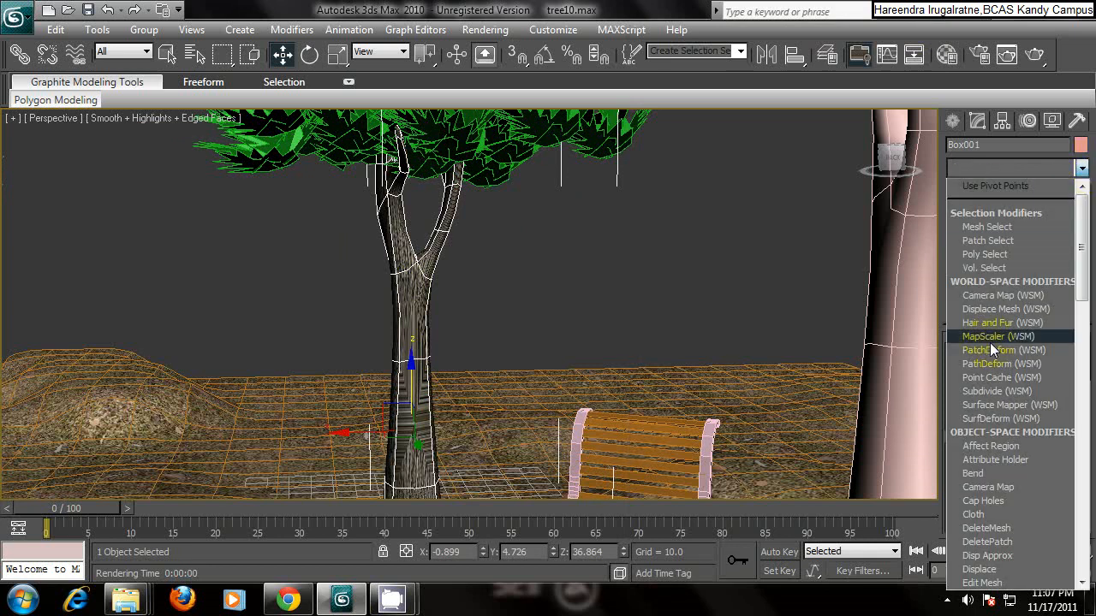
{"action": "key", "text": "u"}
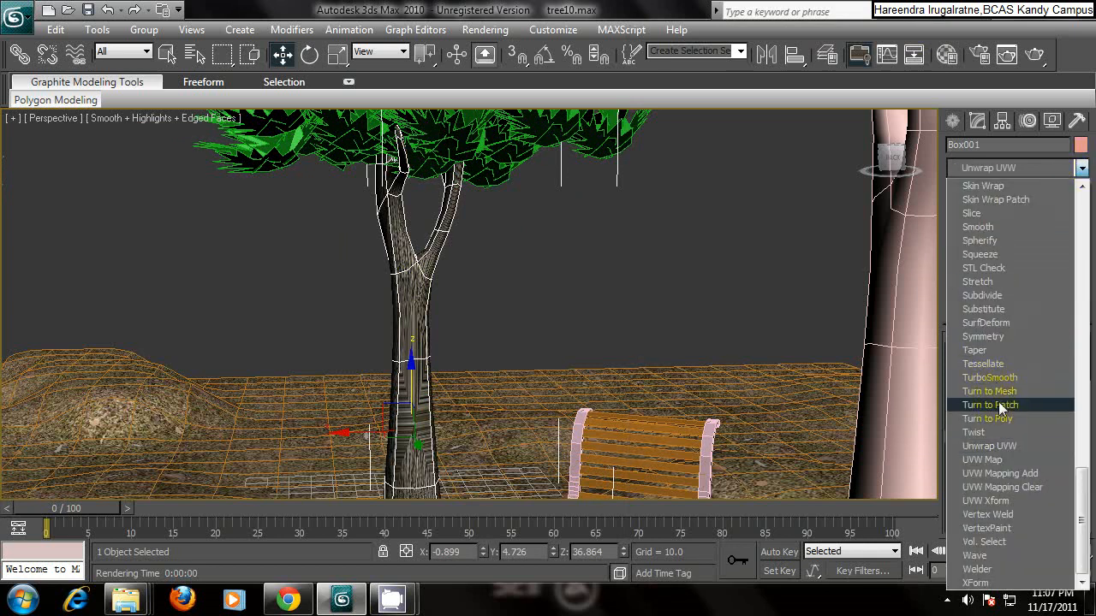
{"action": "left_click", "coordinate": [988, 461]}
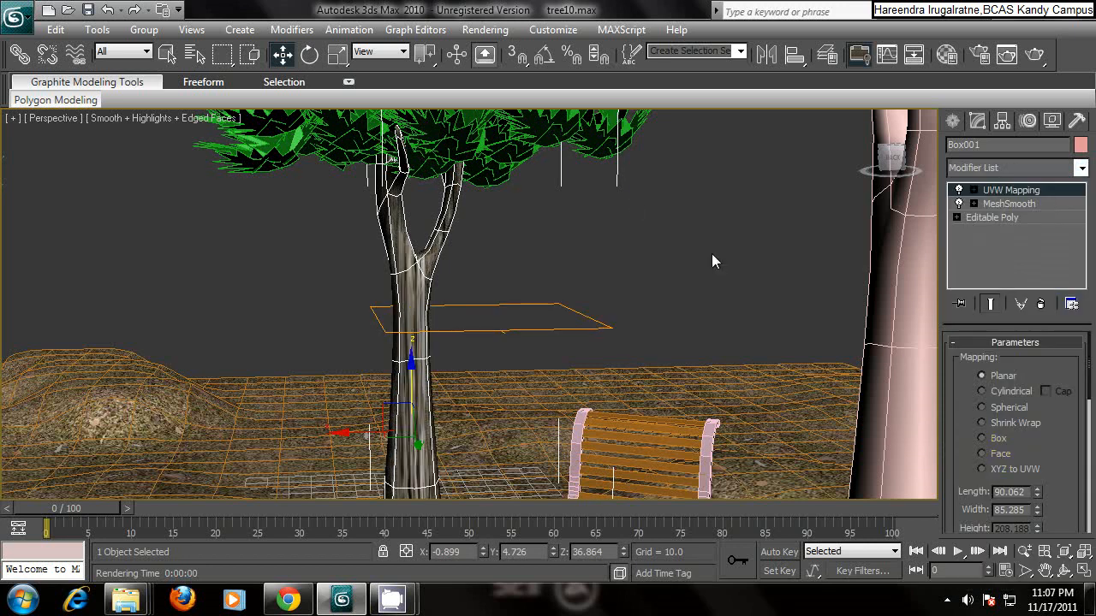
{"action": "middle_click_drag", "start_coordinate": [578, 249], "coordinate": [727, 286]}
{"action": "scroll", "coordinate": [543, 273], "scroll_direction": "up", "scroll_amount": 3}
{"action": "scroll", "coordinate": [564, 286], "scroll_direction": "down", "scroll_amount": 6}
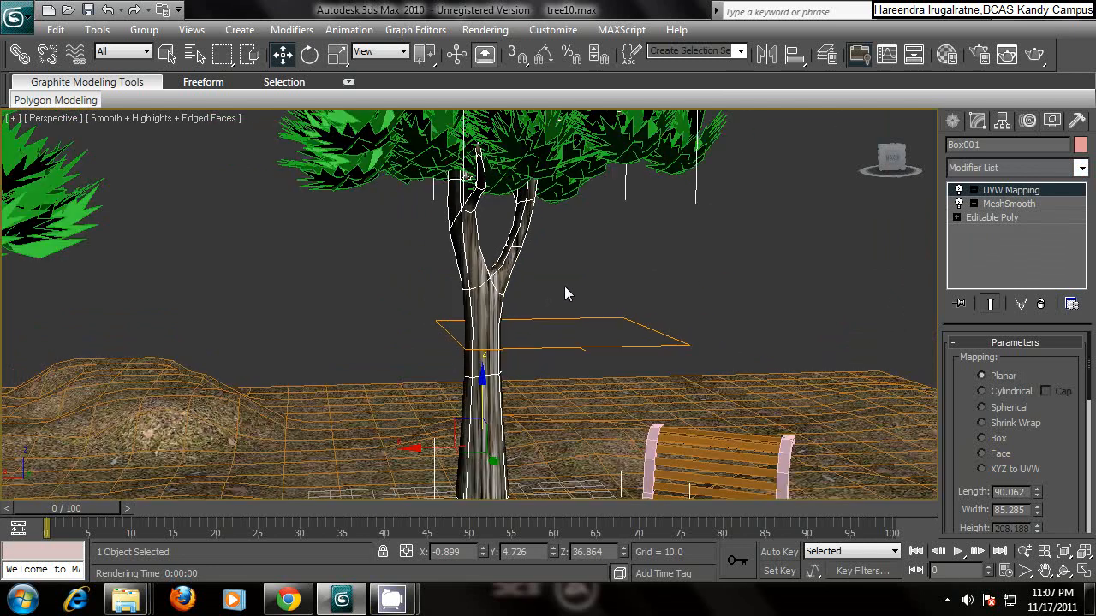
{"action": "middle_click_drag", "start_coordinate": [564, 286], "coordinate": [577, 159]}
{"action": "scroll", "coordinate": [554, 287], "scroll_direction": "up", "scroll_amount": 4}
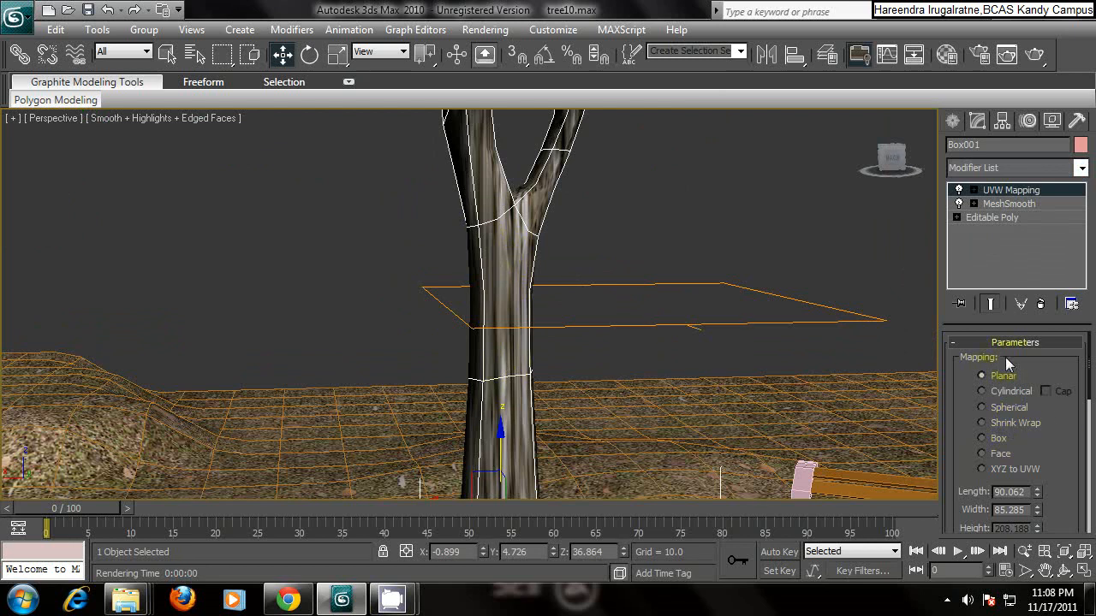
- Switch the trunk's UVW mapping to Box and check the bark pattern up close
{"action": "left_click", "coordinate": [987, 438]}
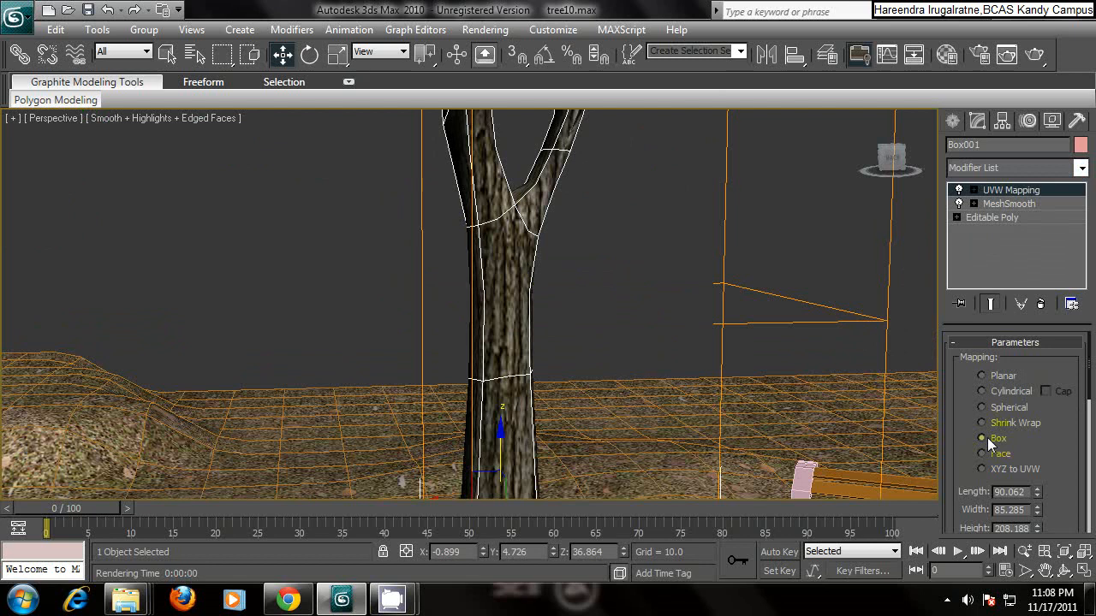
{"action": "scroll", "coordinate": [633, 244], "scroll_direction": "down", "scroll_amount": 5}
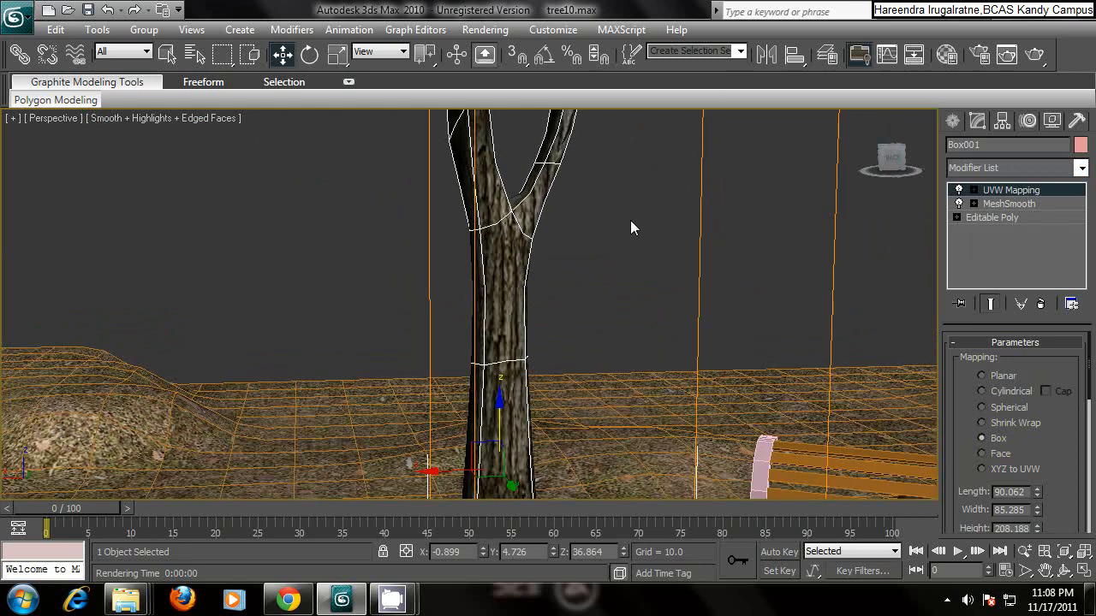
{"action": "scroll", "coordinate": [629, 238], "scroll_direction": "up", "scroll_amount": 5}
{"action": "scroll", "coordinate": [628, 257], "scroll_direction": "up", "scroll_amount": 2}
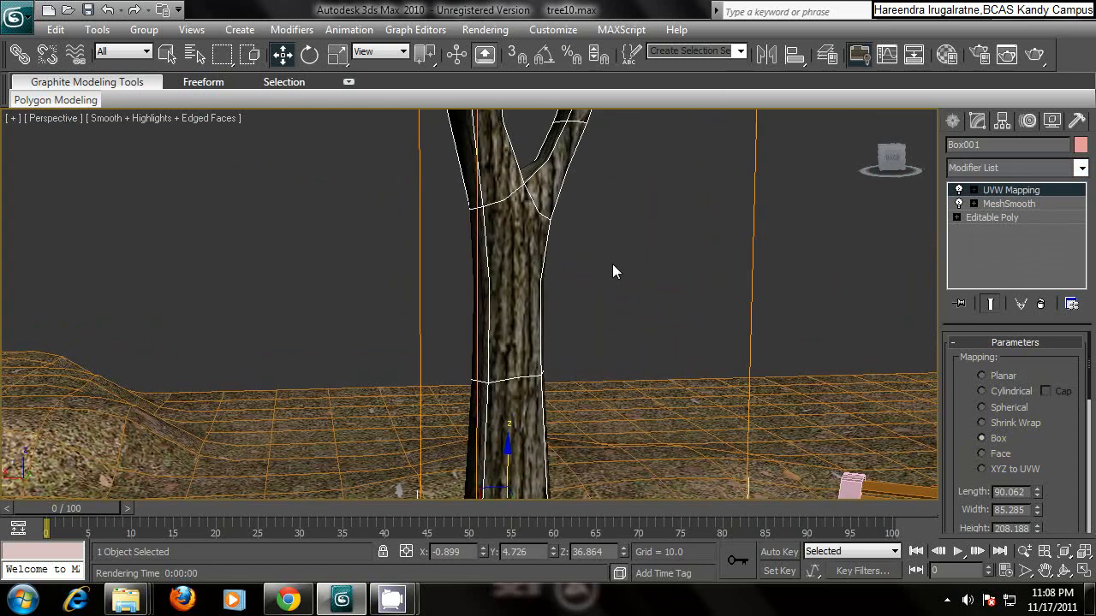
{"action": "mouse_move", "coordinate": [615, 265]}
{"action": "middle_mouse_down", "text": "alt"}
{"action": "mouse_move", "coordinate": [599, 238]}
{"action": "mouse_move", "coordinate": [613, 291]}
{"action": "mouse_move", "coordinate": [594, 267]}
{"action": "middle_mouse_up", "text": "alt"}
{"action": "scroll", "coordinate": [542, 272], "scroll_direction": "down", "scroll_amount": 5}
{"action": "scroll", "coordinate": [544, 273], "scroll_direction": "up", "scroll_amount": 2}
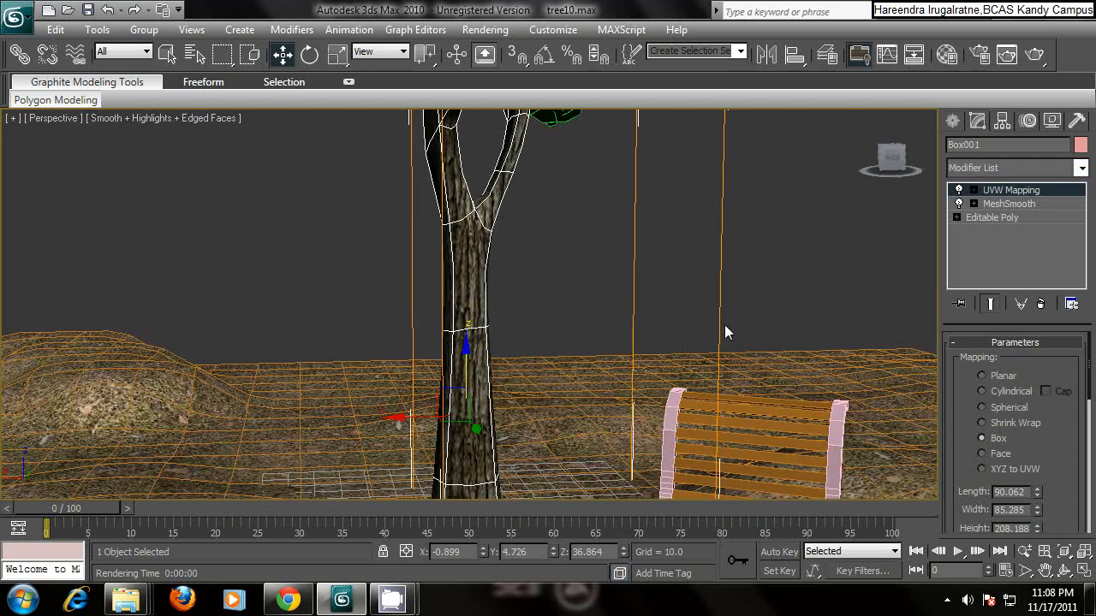
- Reduce the trunk's box mapping to a width of 76.756 and a height of 131.158, and deselect it
{"action": "left_click_drag", "start_coordinate": [1066, 480], "coordinate": [1060, 379]}
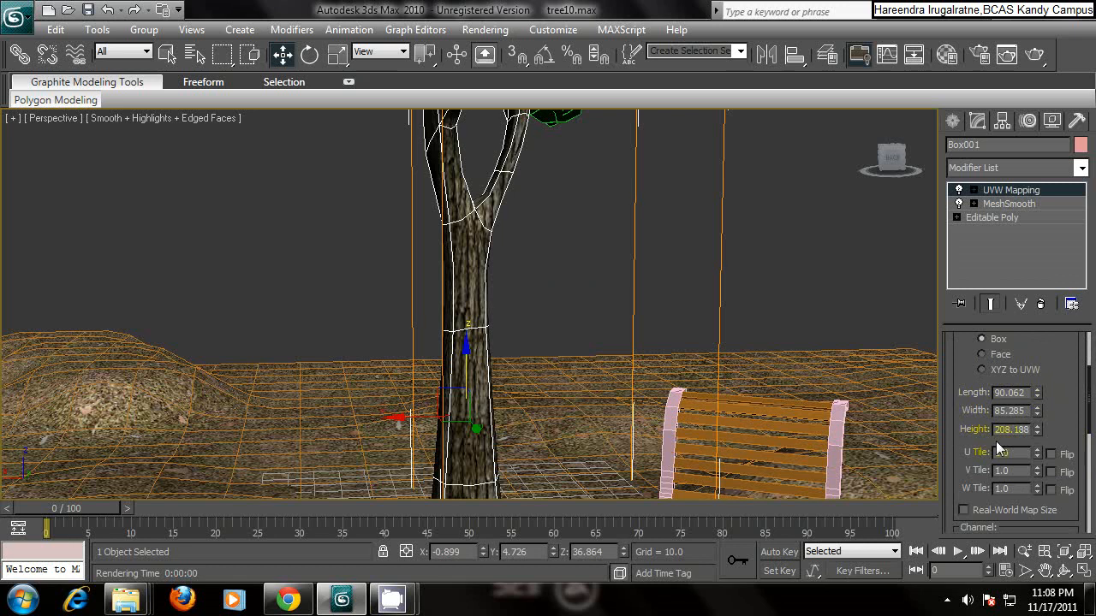
{"action": "mouse_move", "coordinate": [1038, 389]}
{"action": "left_mouse_down"}
{"action": "mouse_move", "coordinate": [1049, 494]}
{"action": "mouse_move", "coordinate": [1068, 426]}
{"action": "mouse_move", "coordinate": [1043, 410]}
{"action": "left_mouse_up"}
{"action": "left_click_drag", "start_coordinate": [1038, 428], "coordinate": [1053, 458]}
{"action": "left_click", "coordinate": [896, 282]}
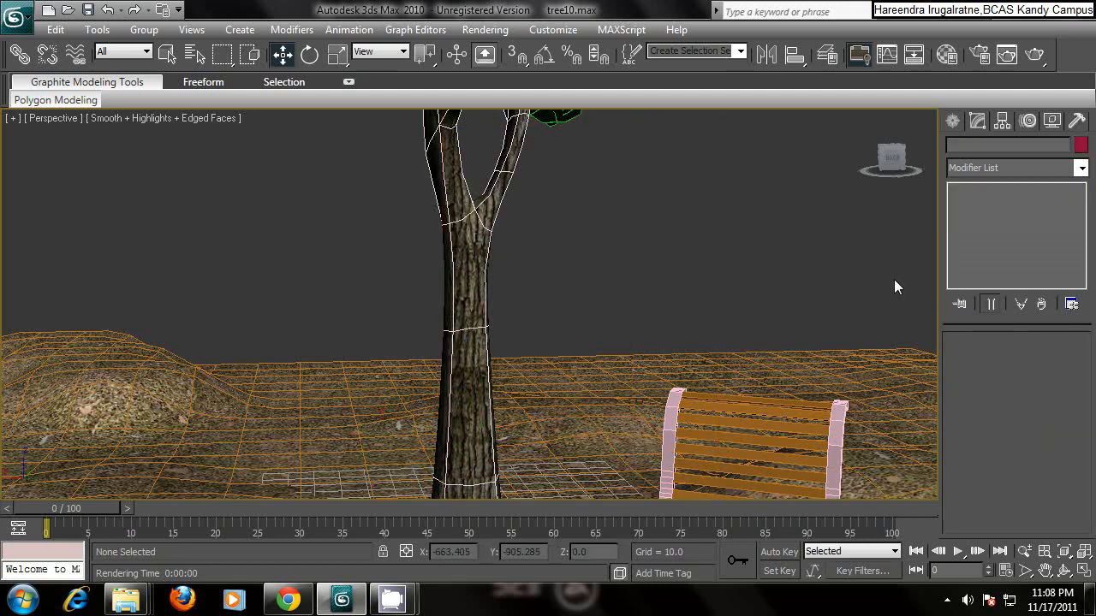
{"action": "left_click", "coordinate": [476, 274]}
{"action": "left_click_drag", "start_coordinate": [1036, 510], "coordinate": [1041, 512]}
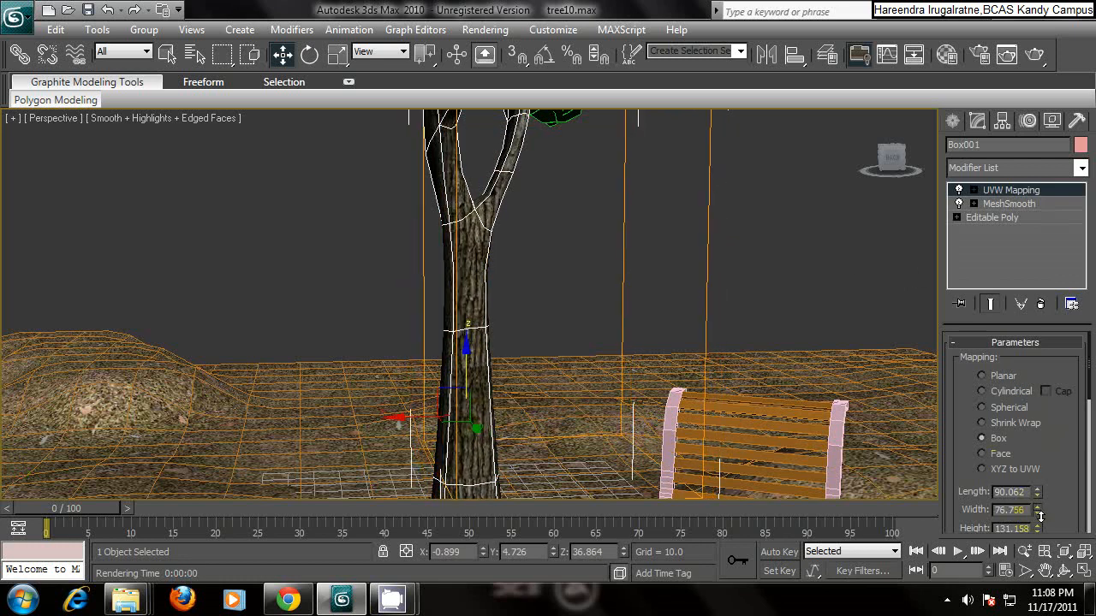
{"action": "left_click", "coordinate": [792, 265]}
- Render the perspective view with the bark trunk and bench in frame, and close the rendered image
{"action": "middle_click_drag", "start_coordinate": [413, 221], "coordinate": [516, 277], "text": "alt"}
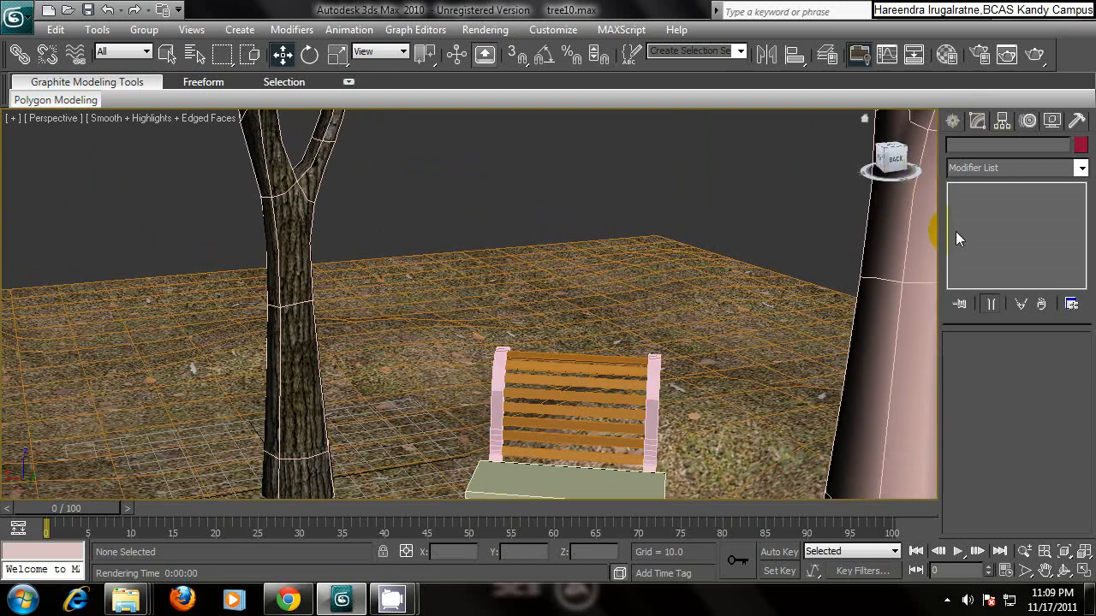
{"action": "left_click", "coordinate": [306, 192]}
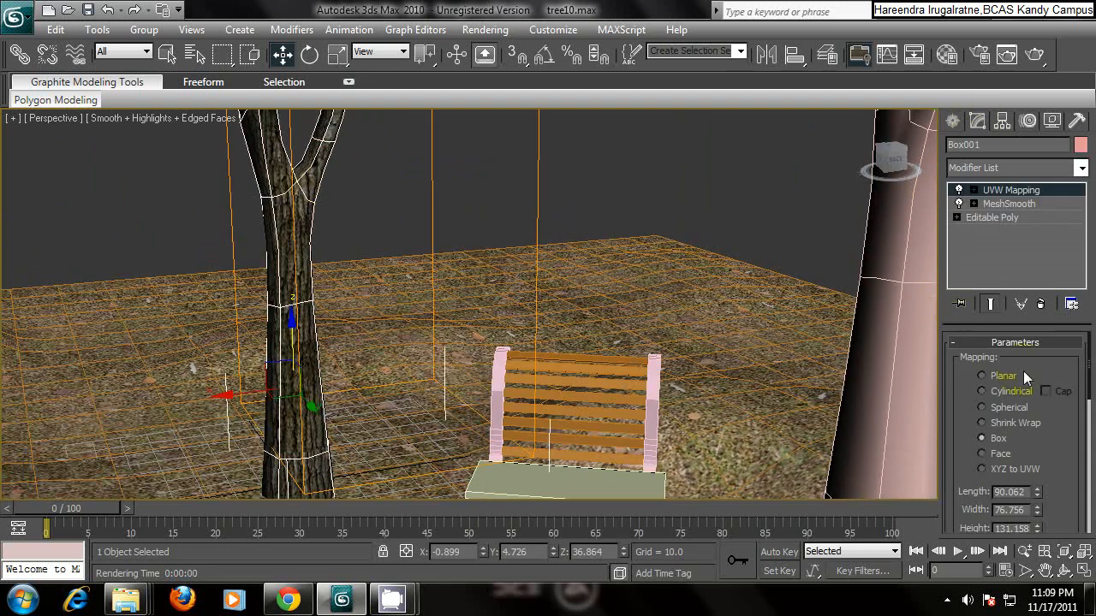
{"action": "scroll", "coordinate": [1035, 406], "scroll_direction": "down", "scroll_amount": 3}
{"action": "scroll", "coordinate": [1035, 407], "scroll_direction": "up", "scroll_amount": 1}
{"action": "scroll", "coordinate": [1035, 406], "scroll_direction": "down", "scroll_amount": 1}
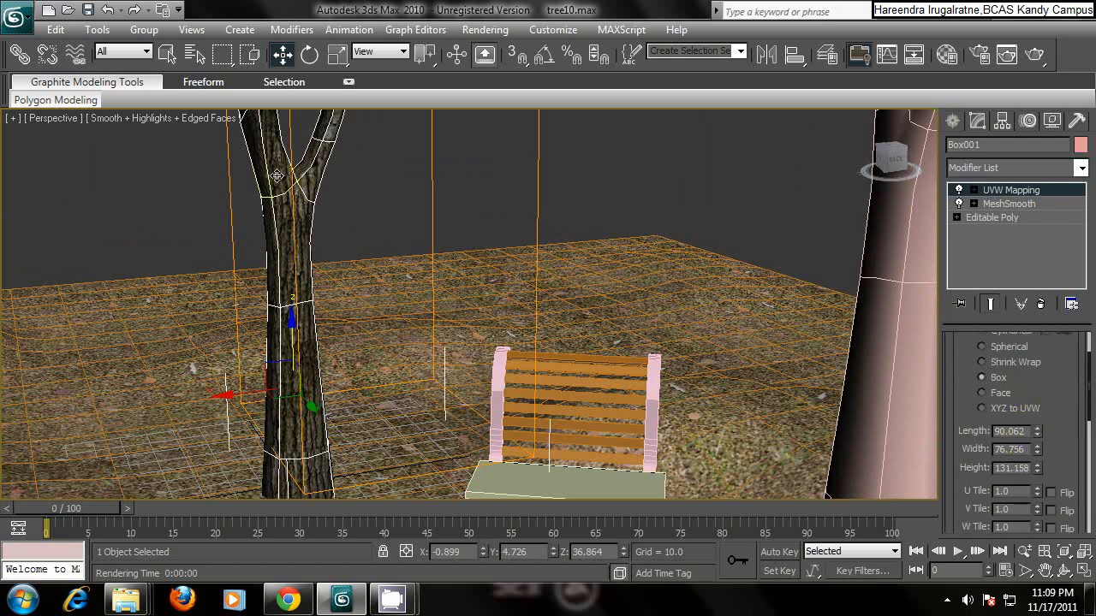
{"action": "mouse_move", "coordinate": [384, 282]}
{"action": "middle_mouse_down", "text": "alt"}
{"action": "mouse_move", "coordinate": [417, 493]}
{"action": "mouse_move", "coordinate": [386, 295]}
{"action": "middle_mouse_up", "text": "alt"}
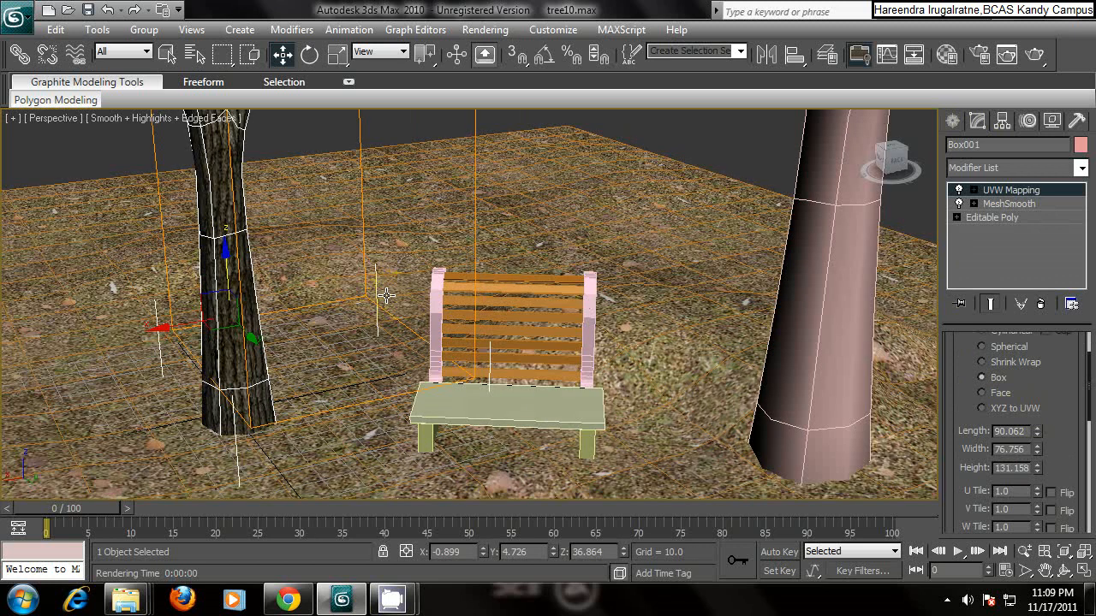
{"action": "key", "text": "shift+q"}
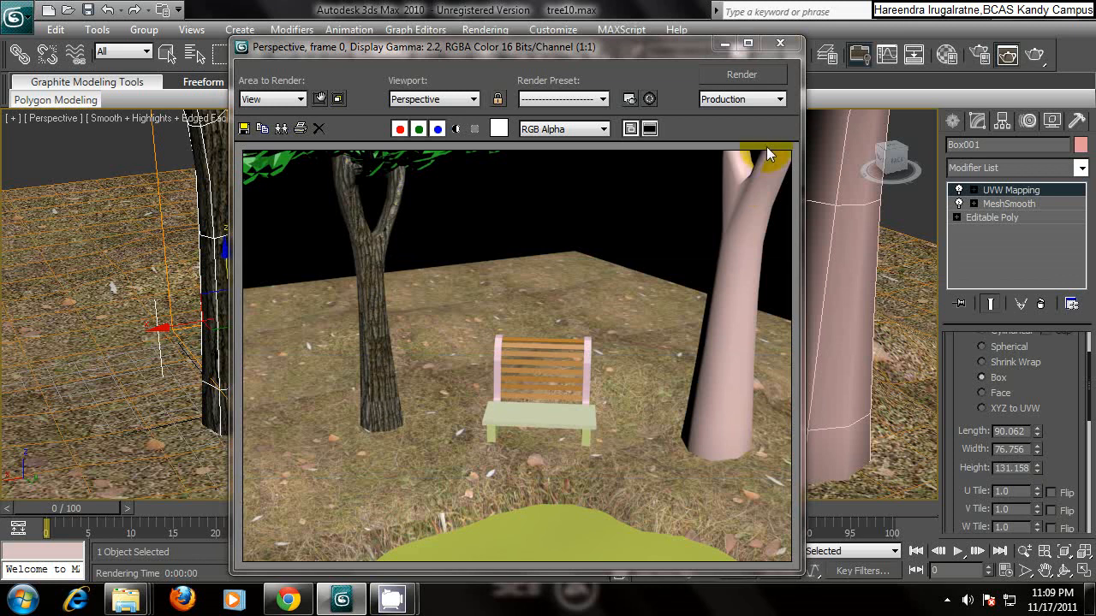
{"action": "left_click", "coordinate": [780, 42]}
- Apply the 02 - Default bark material to the other two trees' trunks and close the Material Editor
{"action": "scroll", "coordinate": [413, 253], "scroll_direction": "down", "scroll_amount": 5}
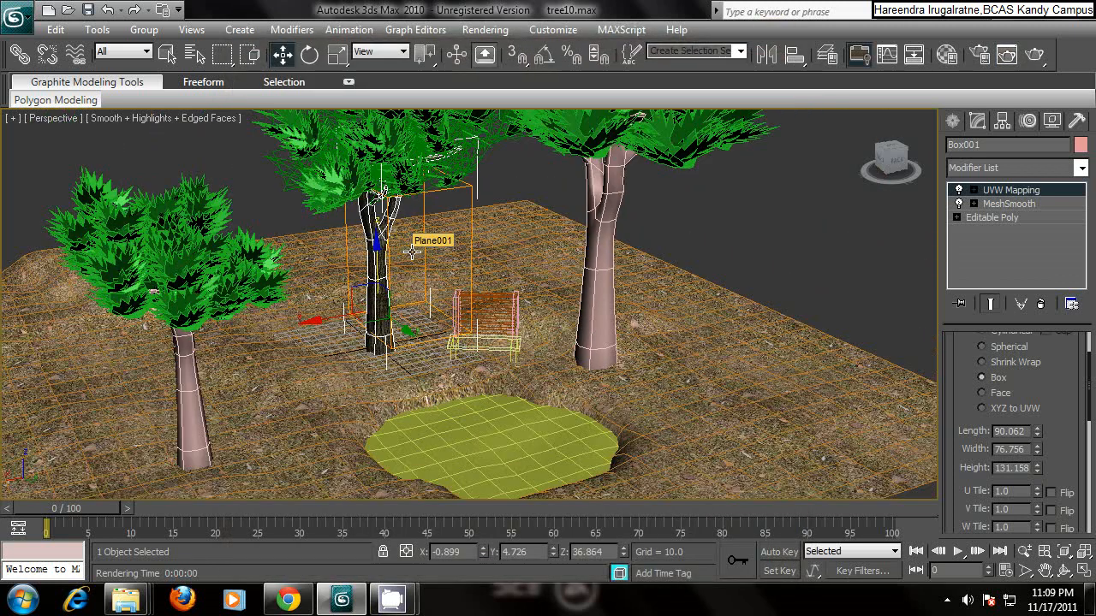
{"action": "scroll", "coordinate": [427, 264], "scroll_direction": "up", "scroll_amount": 4}
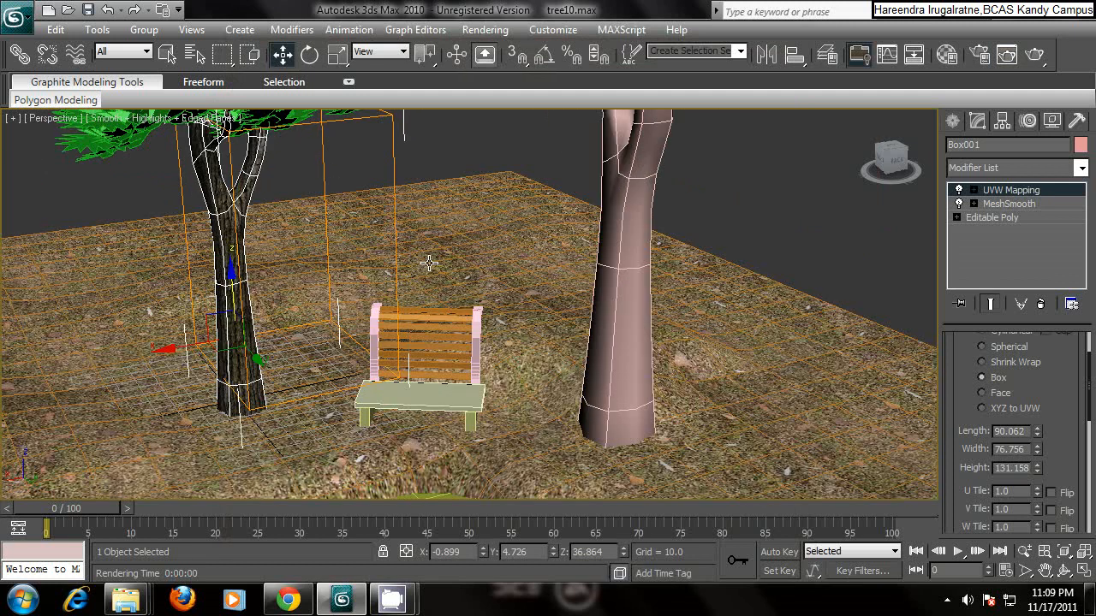
{"action": "left_click", "coordinate": [947, 54]}
{"action": "left_click_drag", "start_coordinate": [817, 35], "coordinate": [939, 76]}
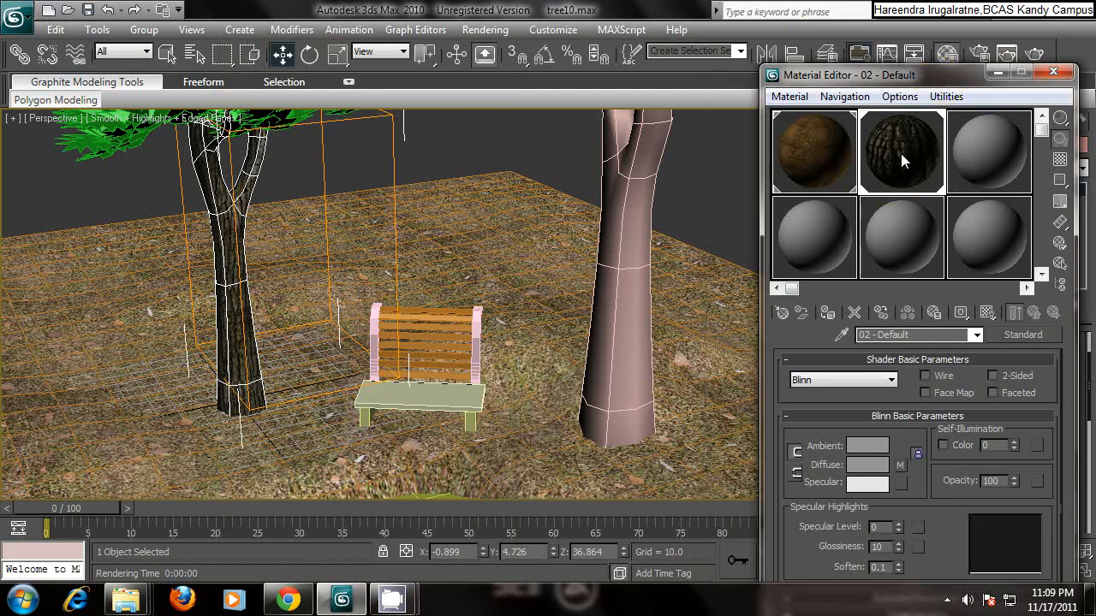
{"action": "left_click_drag", "start_coordinate": [901, 153], "coordinate": [624, 303]}
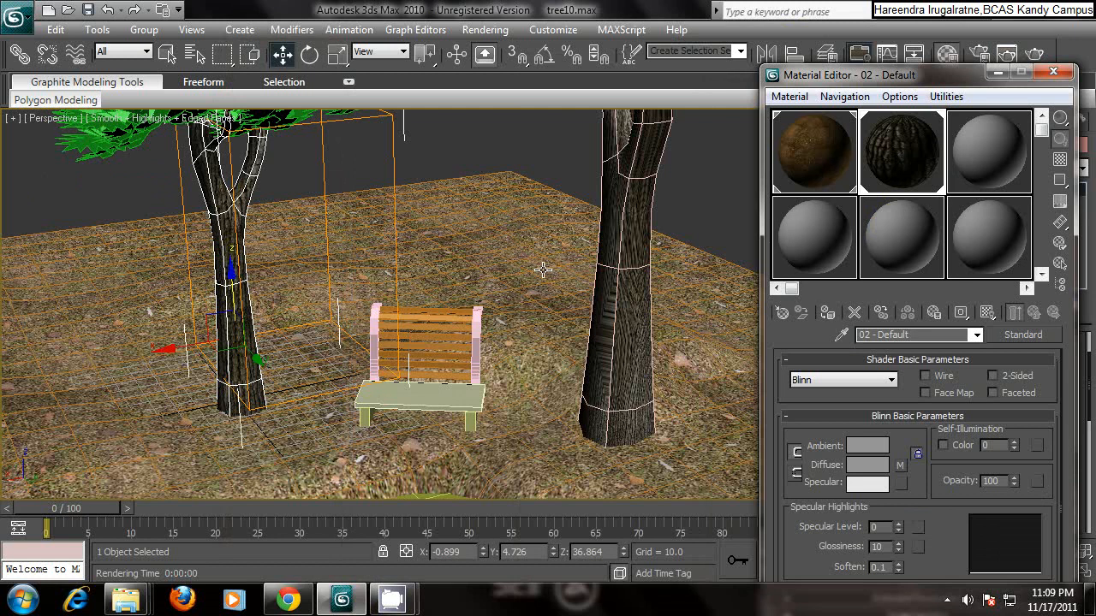
{"action": "middle_click_drag", "start_coordinate": [453, 265], "coordinate": [541, 203]}
{"action": "left_click_drag", "start_coordinate": [904, 148], "coordinate": [197, 364]}
{"action": "middle_click_drag", "start_coordinate": [198, 364], "coordinate": [72, 445]}
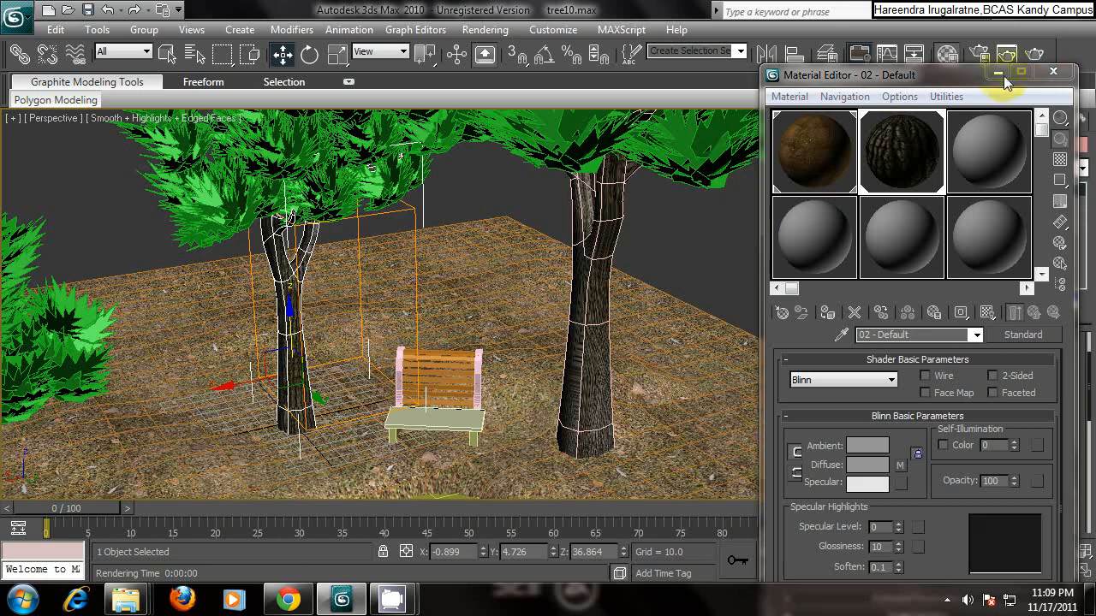
{"action": "left_click", "coordinate": [1053, 72]}
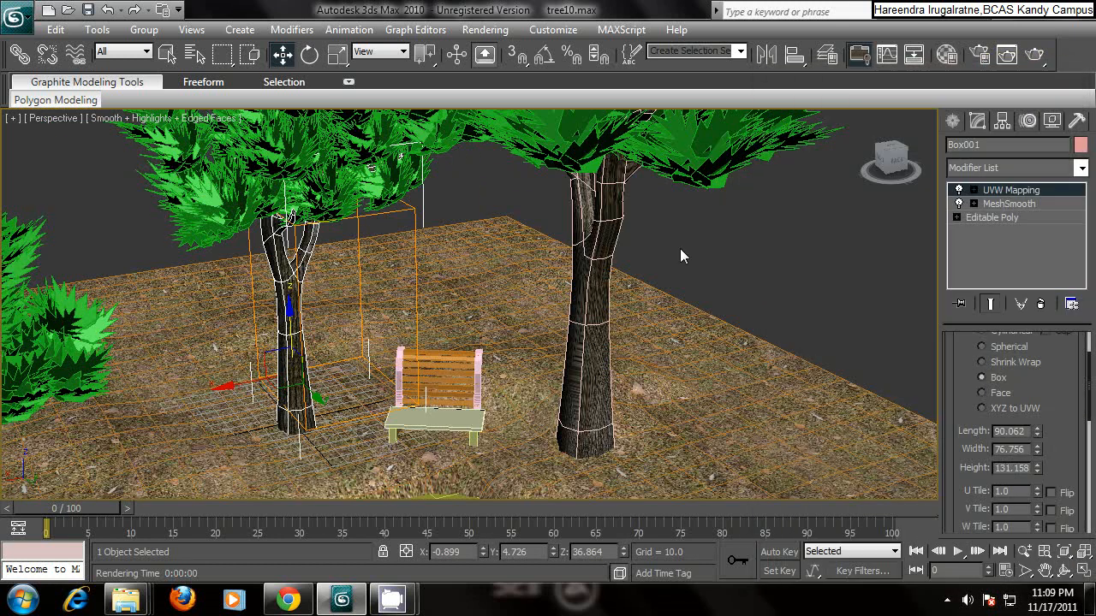
- Compare the bark pattern on the large tree behind the bench with the already mapped trunk
{"action": "scroll", "coordinate": [651, 244], "scroll_direction": "up", "scroll_amount": 5}
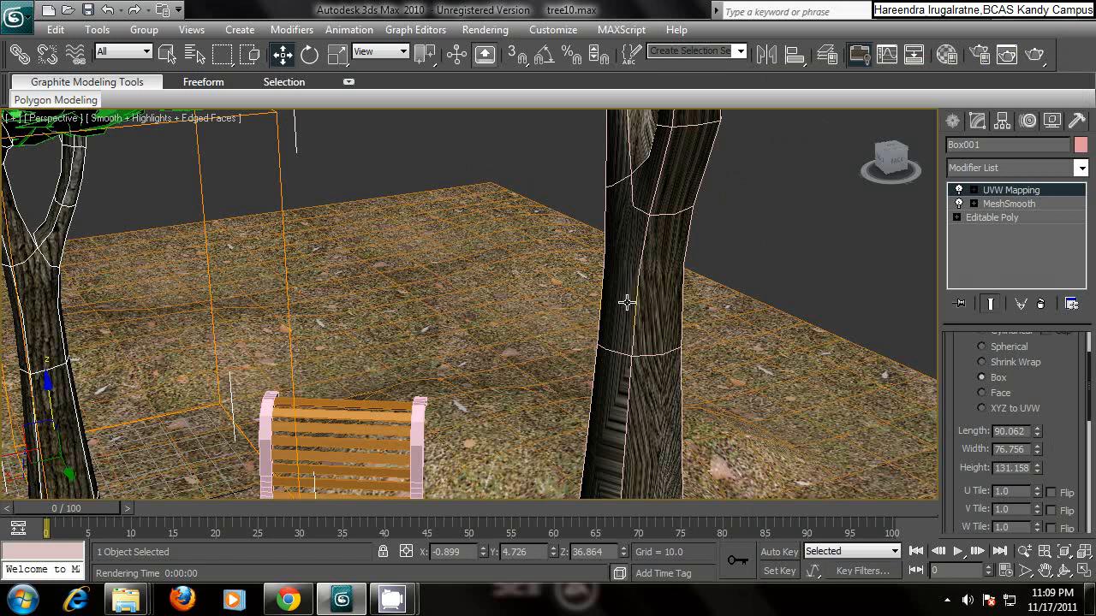
{"action": "left_click", "coordinate": [44, 326]}
{"action": "middle_click_drag", "start_coordinate": [171, 279], "coordinate": [276, 221]}
{"action": "left_click", "coordinate": [149, 270]}
{"action": "left_click", "coordinate": [779, 310]}
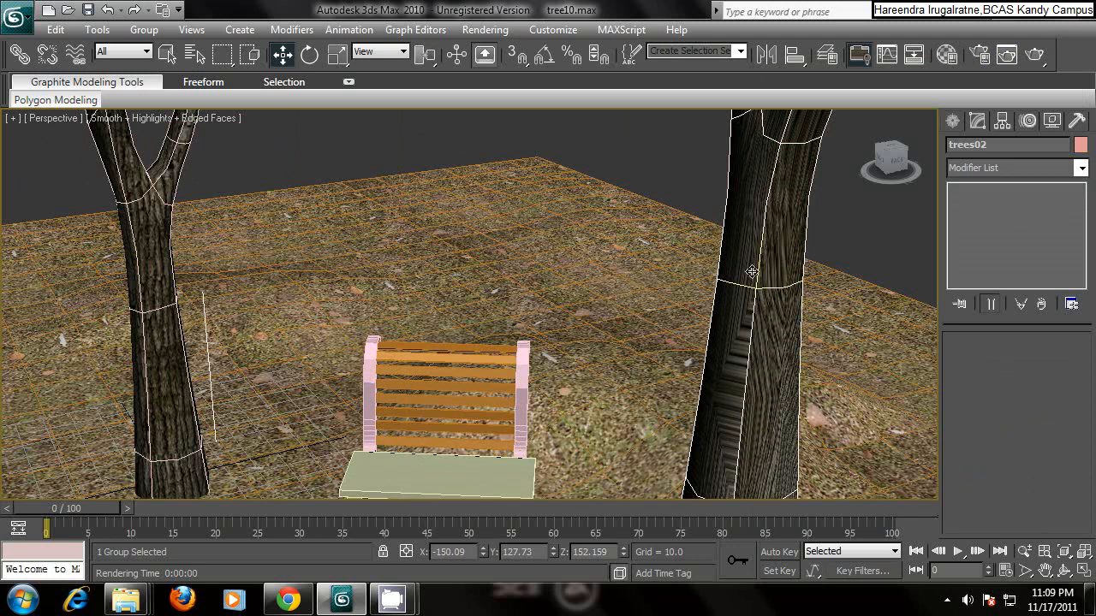
{"action": "middle_click_drag", "start_coordinate": [798, 223], "coordinate": [698, 233]}
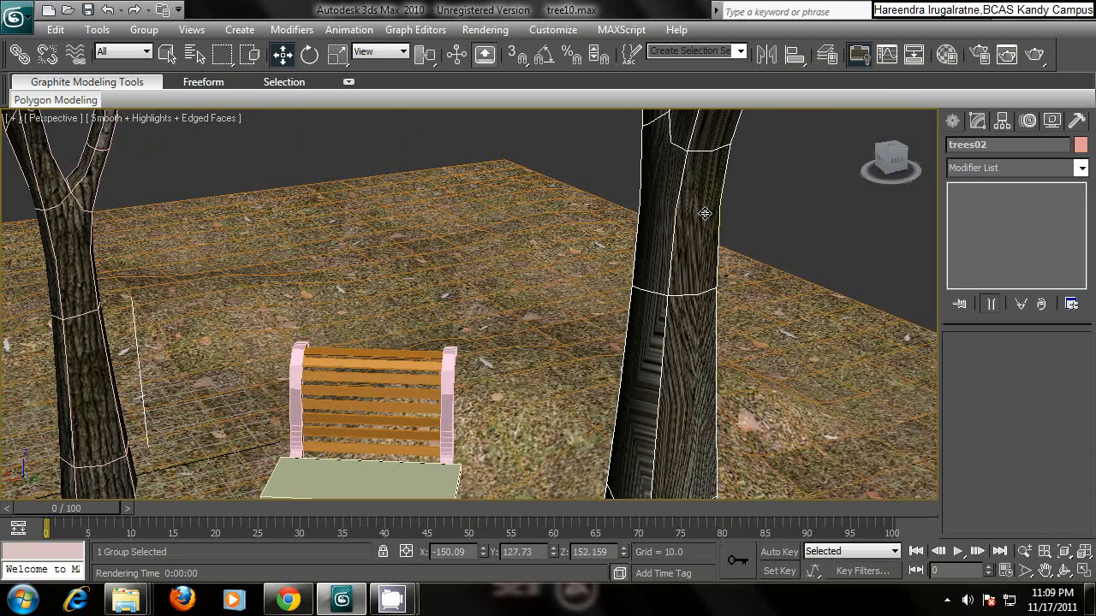
{"action": "scroll", "coordinate": [742, 143], "scroll_direction": "down", "scroll_amount": 8}
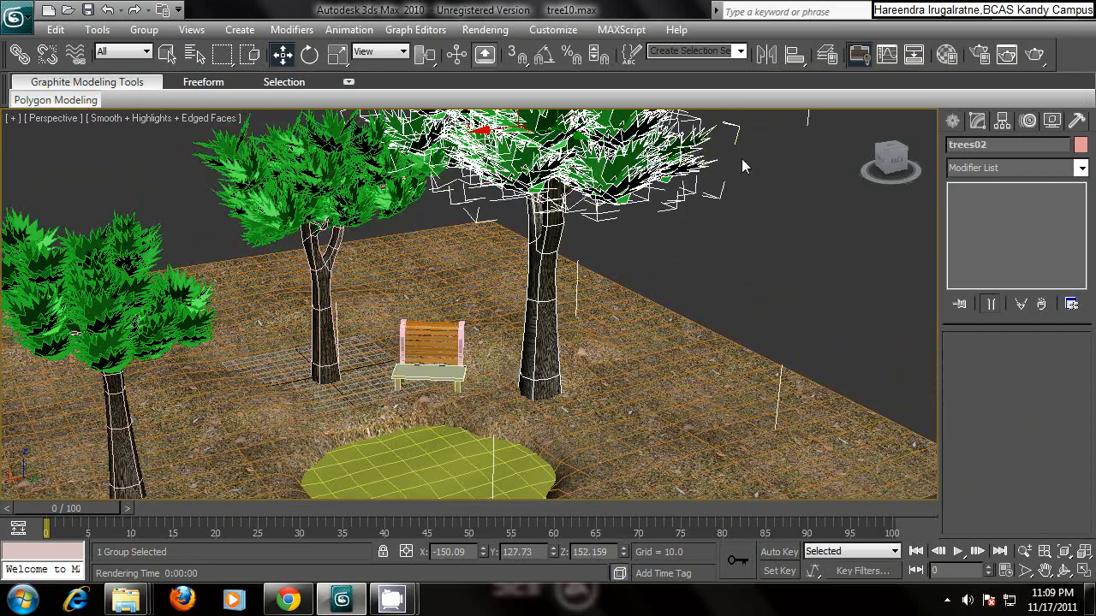
{"action": "middle_click_drag", "start_coordinate": [741, 158], "coordinate": [714, 200]}
{"action": "scroll", "coordinate": [552, 215], "scroll_direction": "up", "scroll_amount": 4}
{"action": "scroll", "coordinate": [556, 220], "scroll_direction": "down", "scroll_amount": 4}
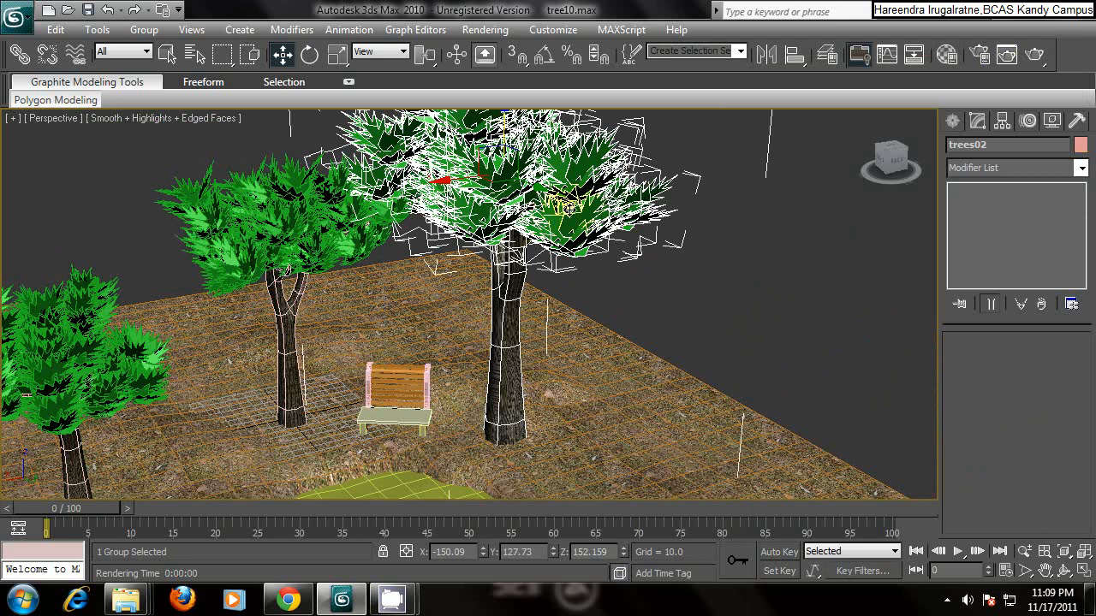
- Undo the selection changes and the bark material assignments on the other two trees
{"action": "key", "text": "ctrl+z"}
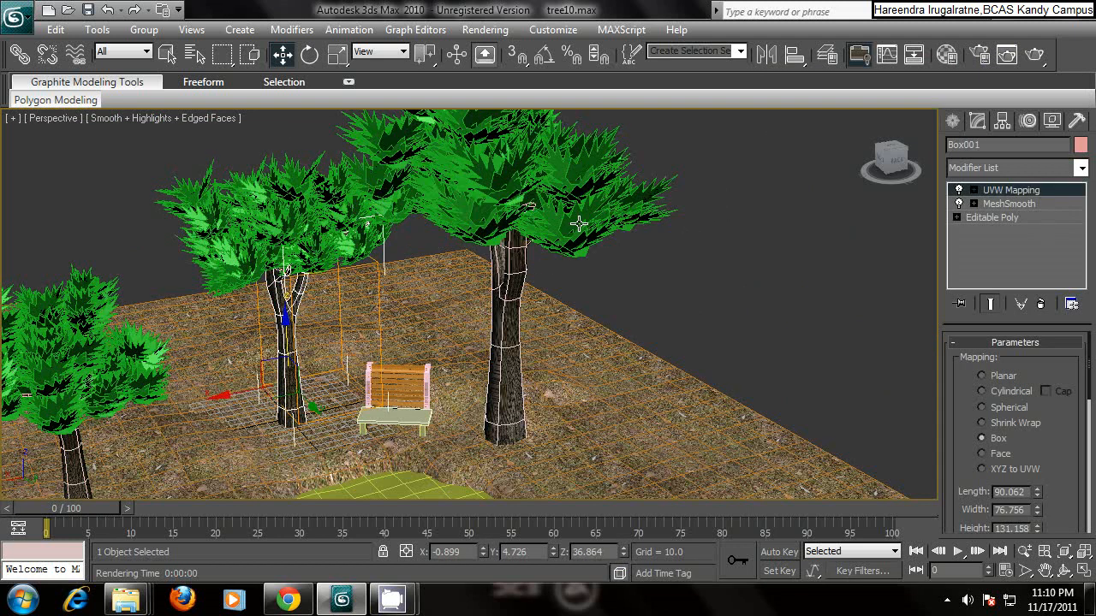
{"action": "key", "text": "ctrl+z"}
{"action": "key", "text": "ctrl+z"}
{"action": "key", "text": "ctrl+z"}
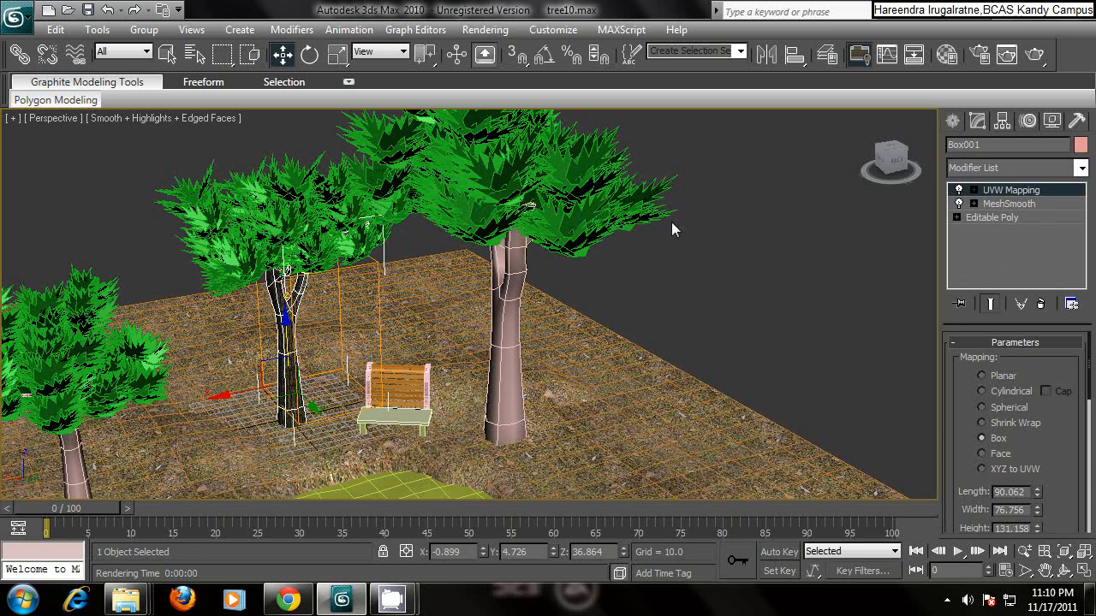
- Ungroup the large tree trees02 and select its trunk on its own
{"action": "left_click", "coordinate": [532, 204]}
{"action": "middle_click_drag", "start_coordinate": [502, 240], "coordinate": [538, 226]}
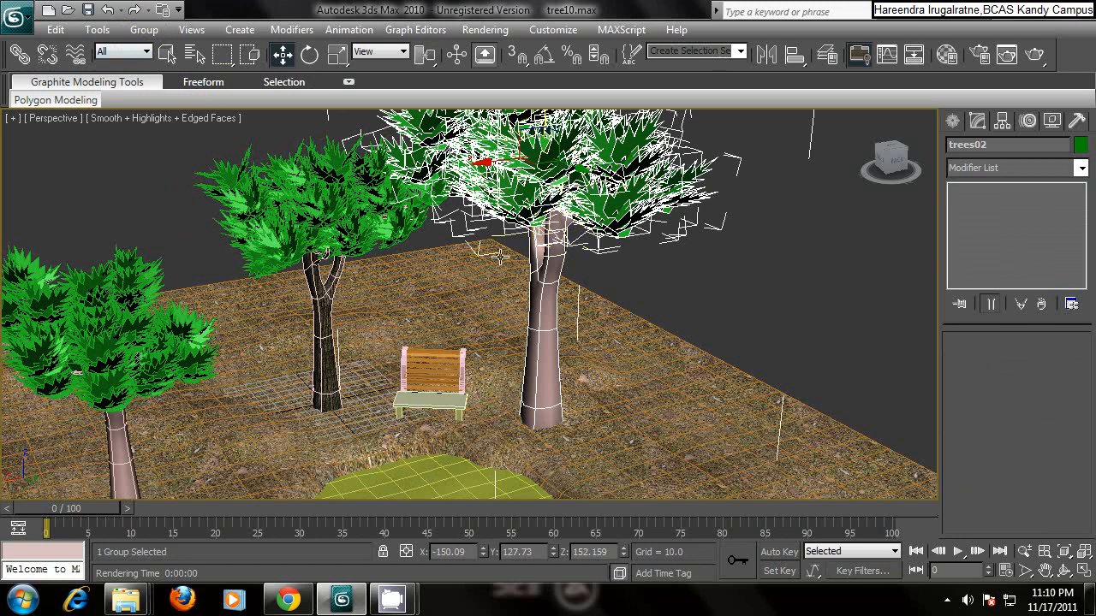
{"action": "left_click", "coordinate": [144, 29]}
{"action": "left_click", "coordinate": [177, 72]}
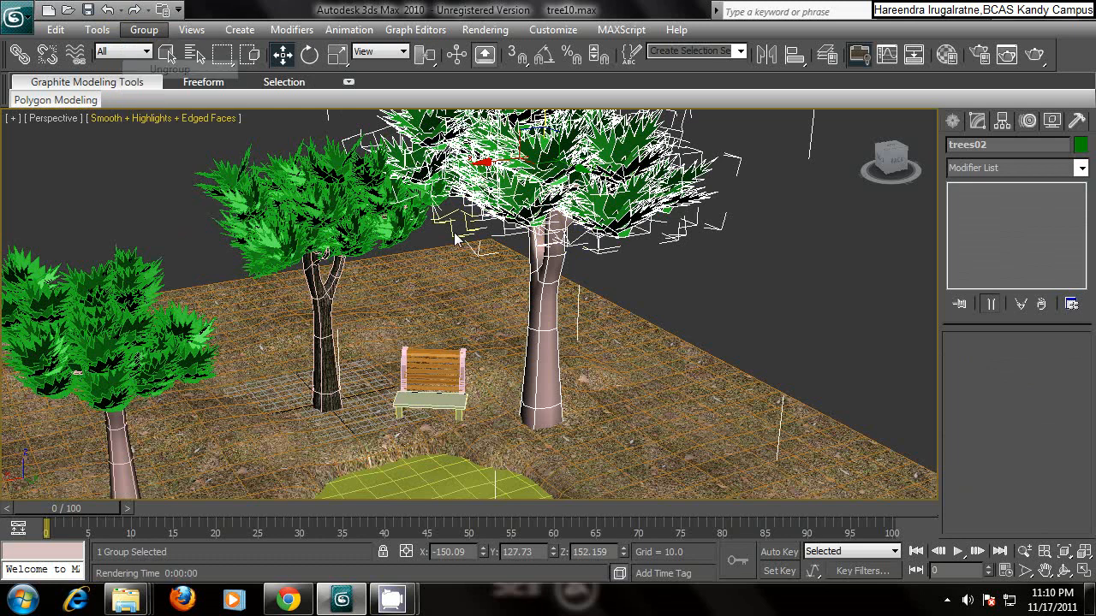
{"action": "left_click", "coordinate": [788, 211]}
{"action": "left_click", "coordinate": [550, 257]}
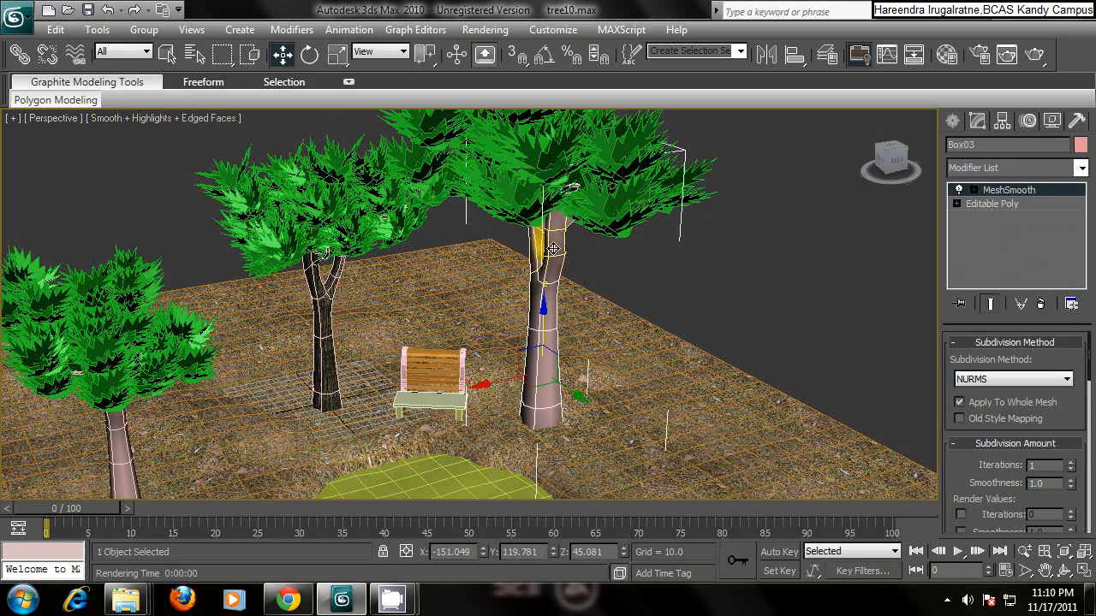
{"action": "left_click", "coordinate": [553, 250]}
{"action": "left_click", "coordinate": [553, 250]}
- Apply the 02 - Default bark material to the large tree's trunk and minimize the Material Editor
{"action": "left_click", "coordinate": [946, 54]}
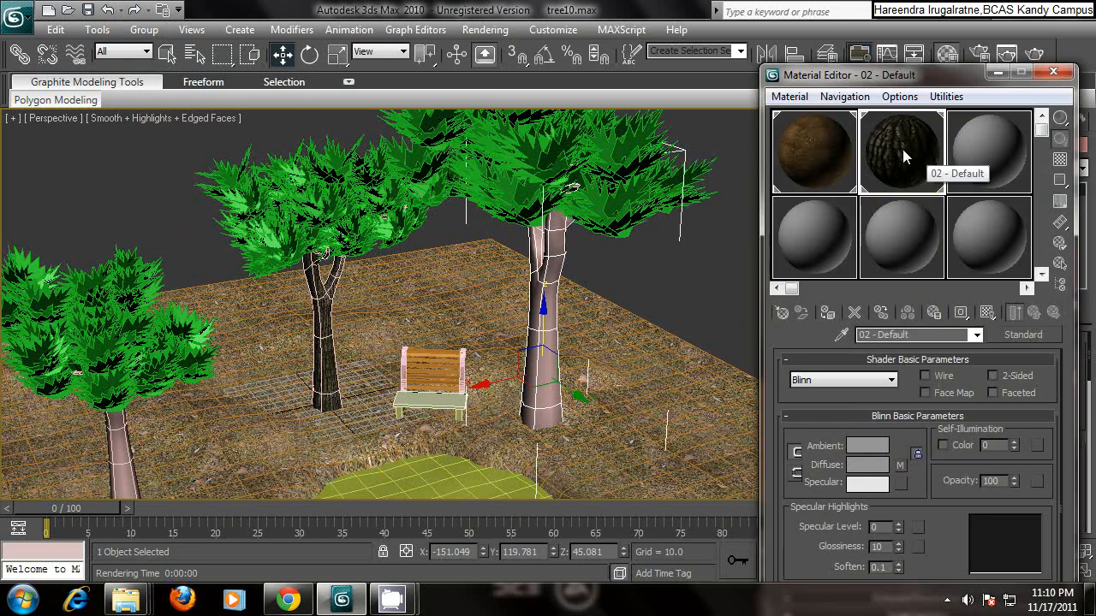
{"action": "left_click_drag", "start_coordinate": [902, 149], "coordinate": [557, 312]}
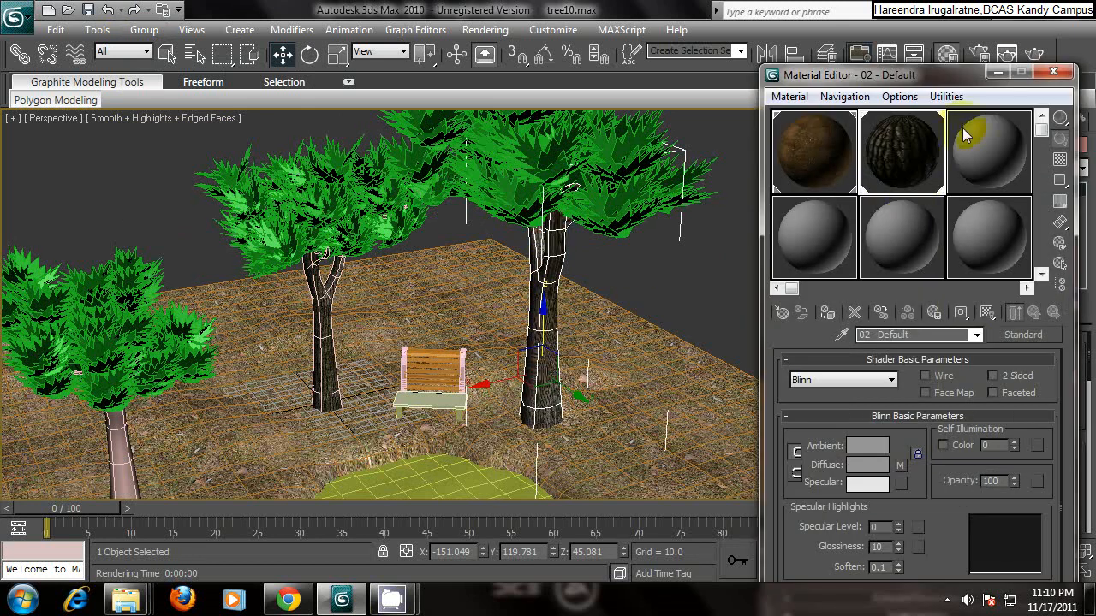
{"action": "left_click", "coordinate": [999, 76]}
- Add a UVW Map modifier with Box mapping to the large trunk and inspect its bark up close
{"action": "left_click", "coordinate": [1081, 170]}
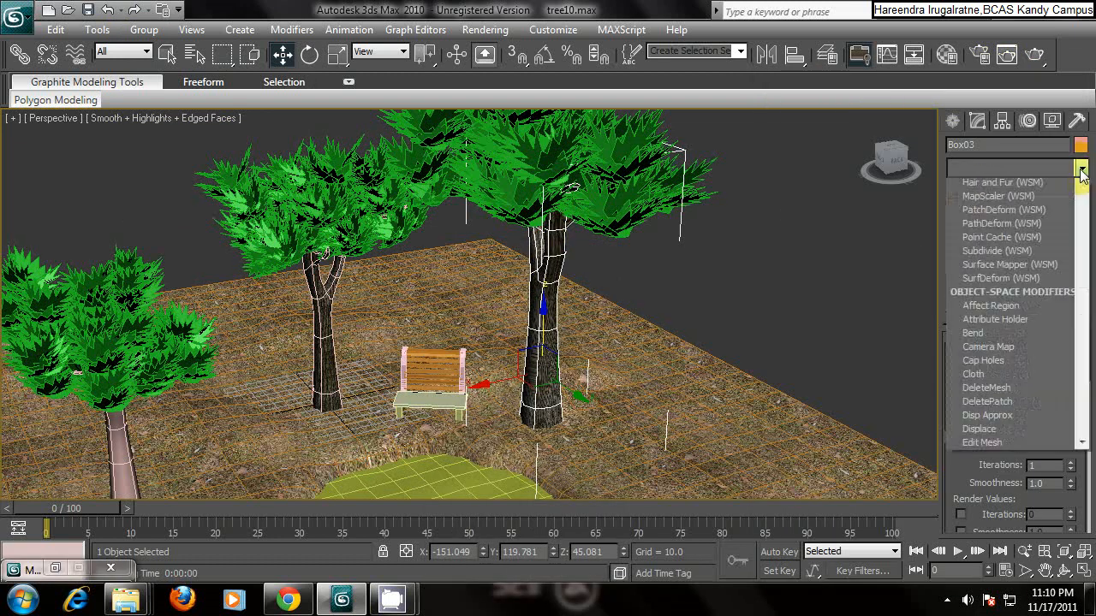
{"action": "scroll", "coordinate": [998, 322], "scroll_direction": "down", "scroll_amount": 10}
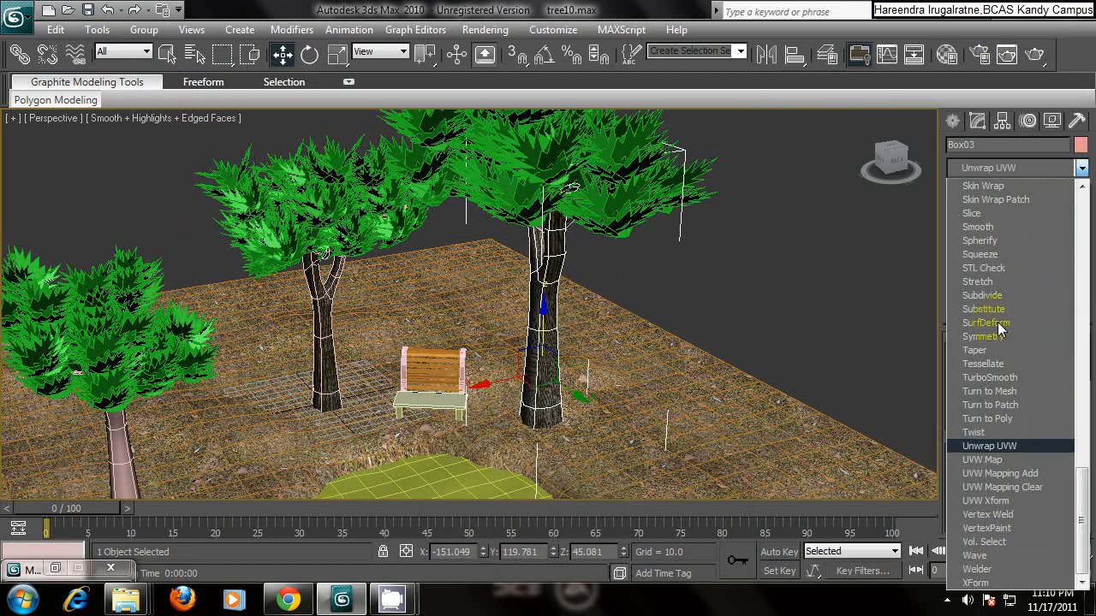
{"action": "left_click", "coordinate": [983, 460]}
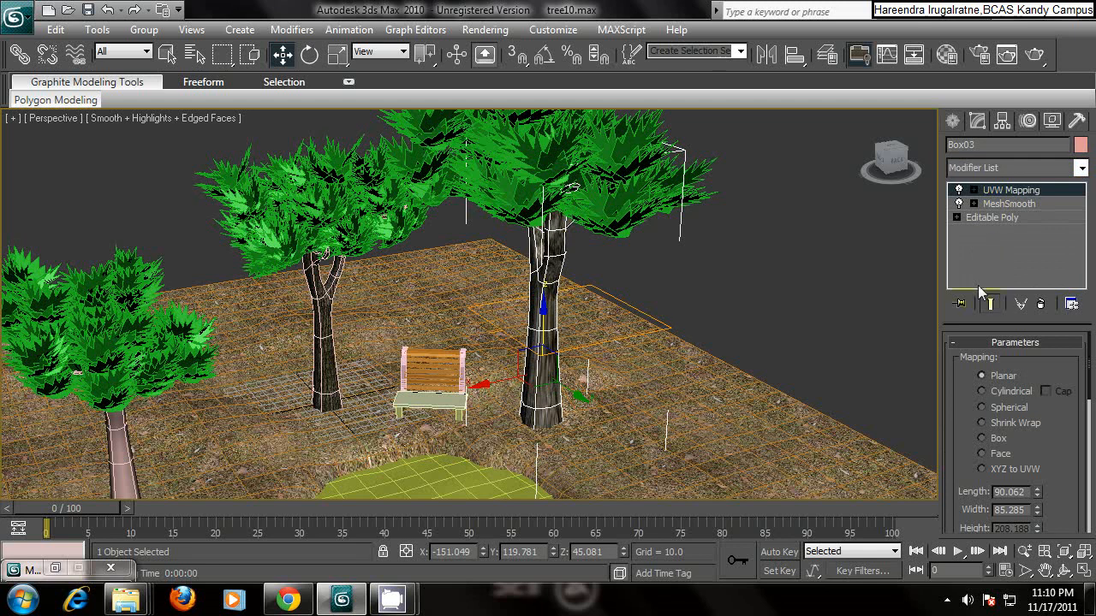
{"action": "left_click", "coordinate": [982, 438]}
{"action": "scroll", "coordinate": [1042, 431], "scroll_direction": "down", "scroll_amount": 3}
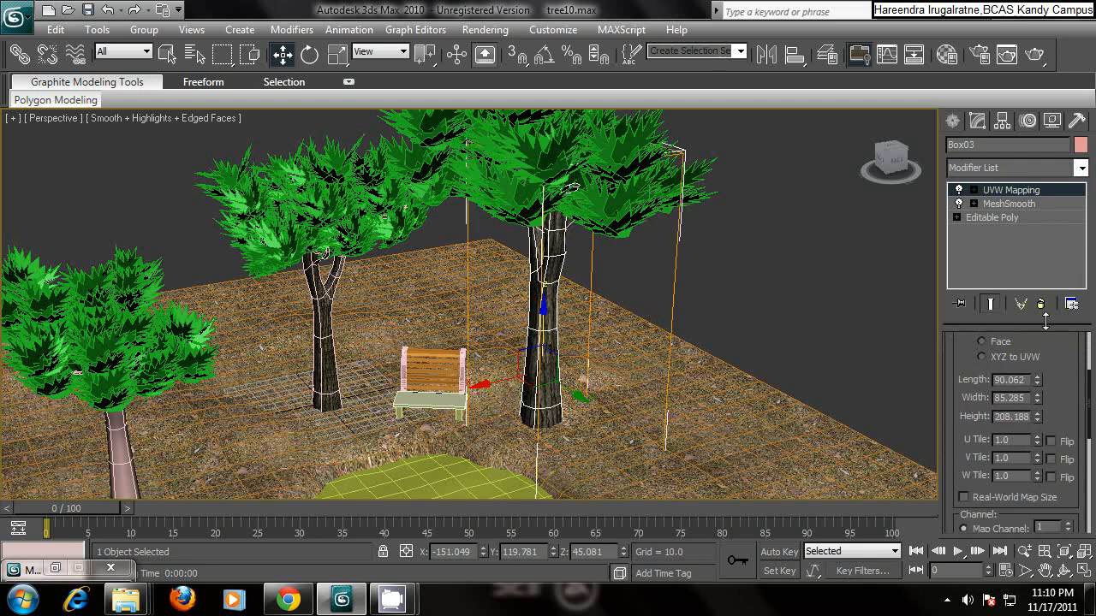
{"action": "scroll", "coordinate": [618, 318], "scroll_direction": "up", "scroll_amount": 4}
{"action": "scroll", "coordinate": [618, 318], "scroll_direction": "up", "scroll_amount": 4}
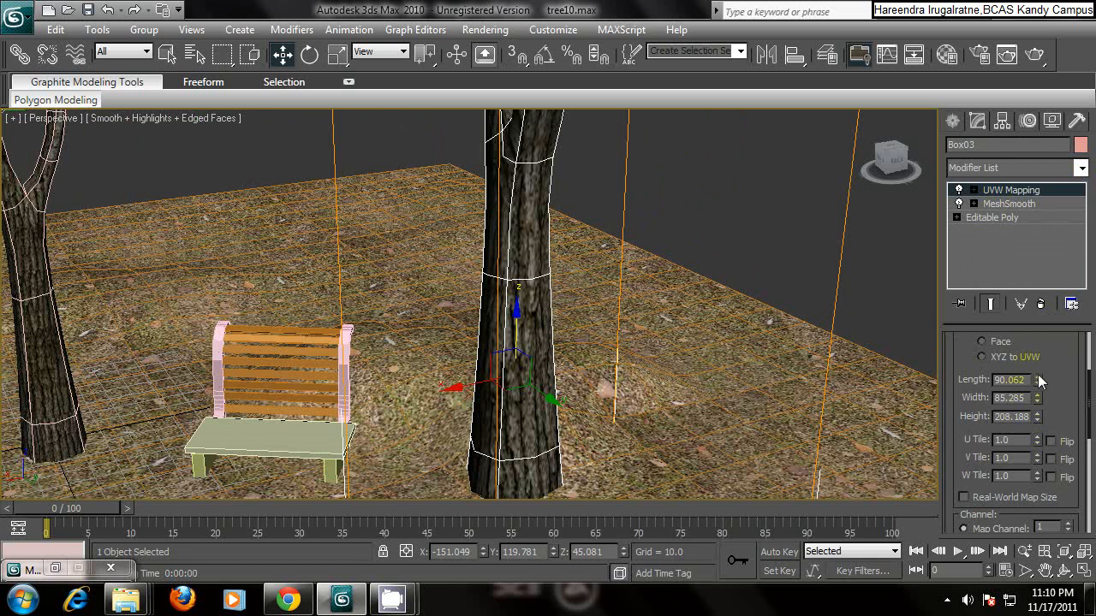
- Reduce the large trunk's UVW box mapping height to 97.848, then try a smaller width and undo it
{"action": "left_click_drag", "start_coordinate": [1039, 416], "coordinate": [1045, 459]}
{"action": "mouse_move", "coordinate": [1036, 397]}
{"action": "left_mouse_down"}
{"action": "mouse_move", "coordinate": [1045, 409]}
{"action": "mouse_move", "coordinate": [1044, 397]}
{"action": "left_mouse_up"}
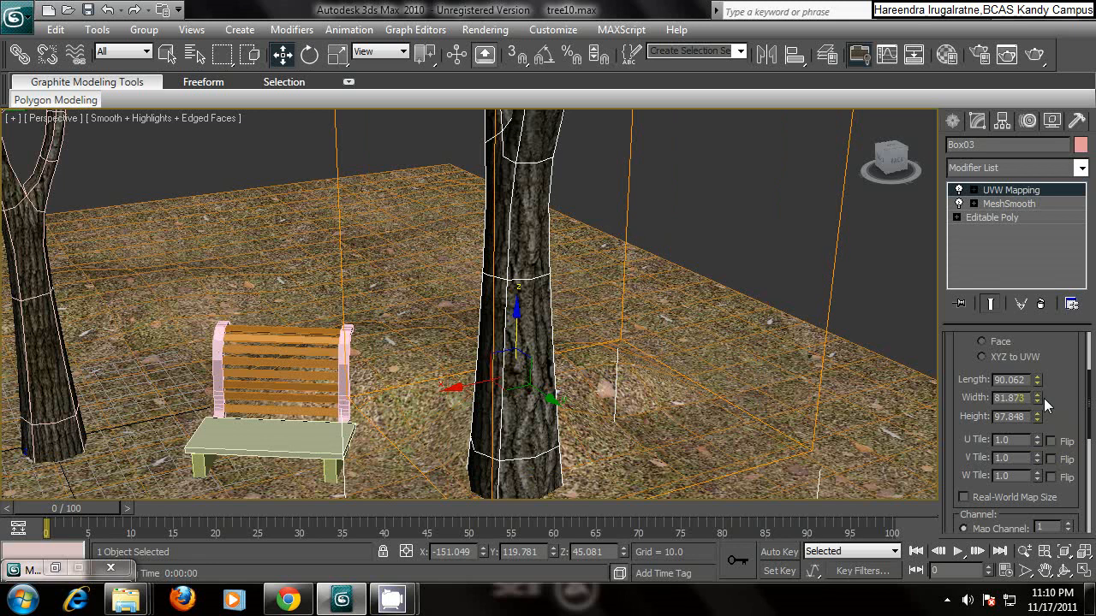
{"action": "key", "text": "ctrl+z"}
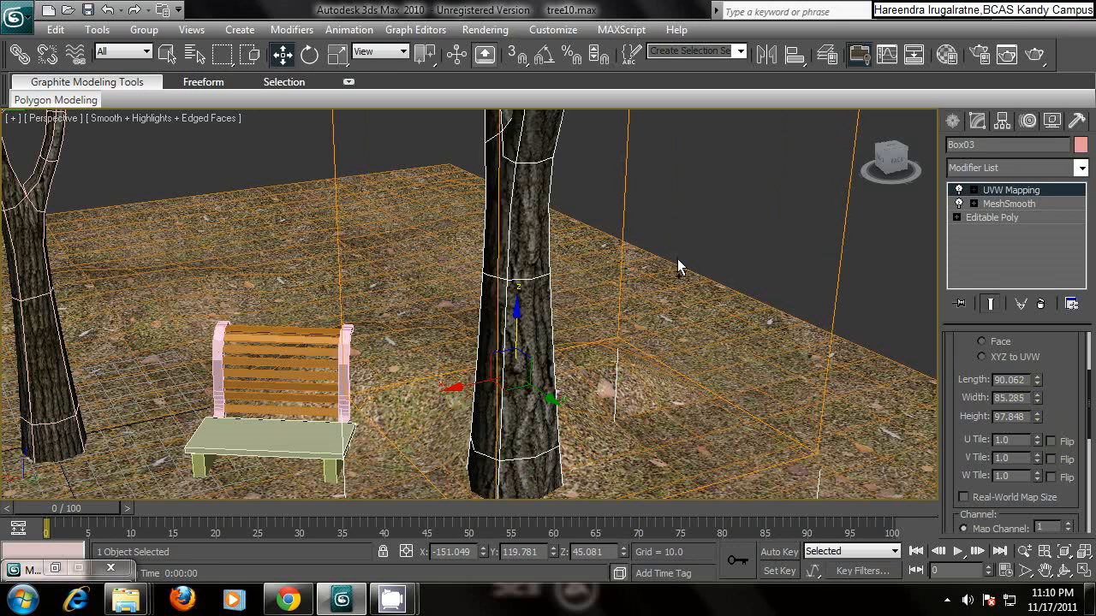
- Ungroup the tree trees01, which still has a plain pink trunk, and select its trunk on its own
{"action": "middle_click_drag", "start_coordinate": [531, 289], "coordinate": [525, 313], "text": "alt"}
{"action": "scroll", "coordinate": [530, 295], "scroll_direction": "down", "scroll_amount": 10}
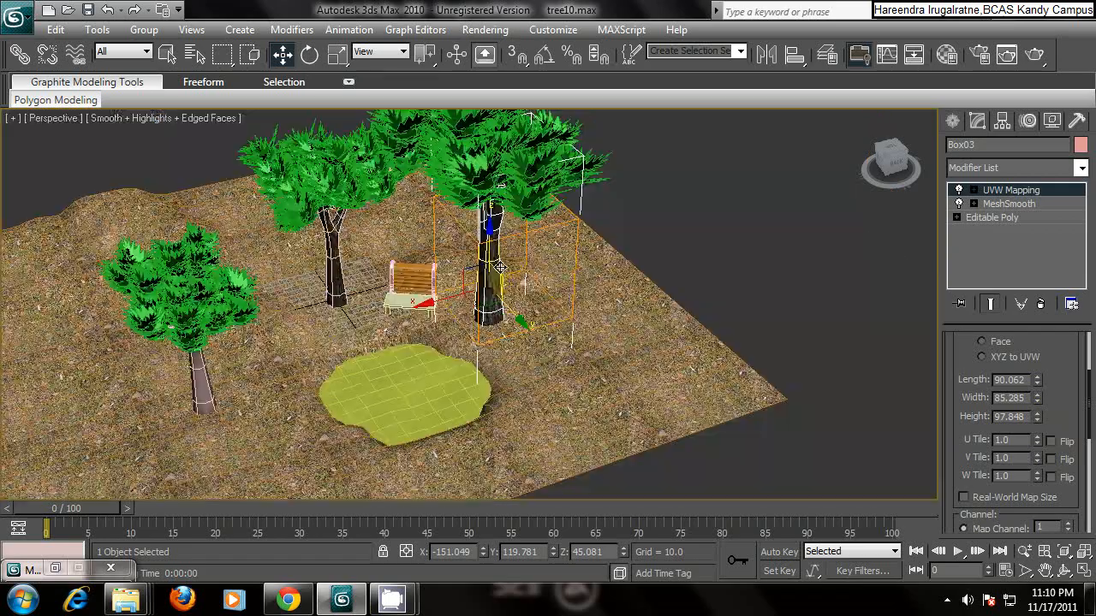
{"action": "scroll", "coordinate": [380, 245], "scroll_direction": "up", "scroll_amount": 10}
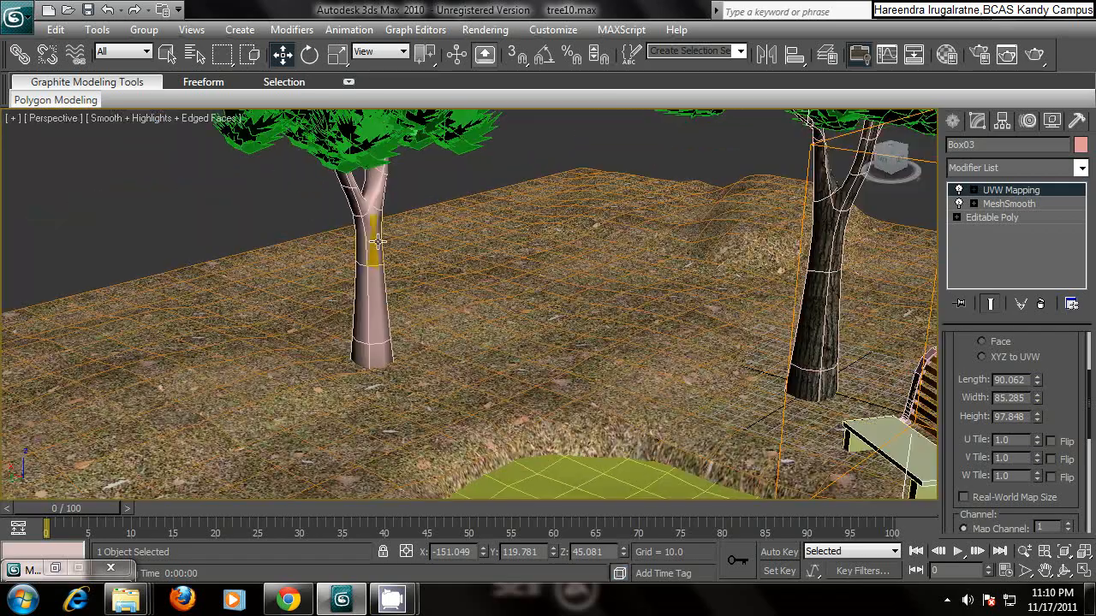
{"action": "left_click", "coordinate": [377, 242]}
{"action": "middle_click_drag", "start_coordinate": [500, 249], "coordinate": [548, 253]}
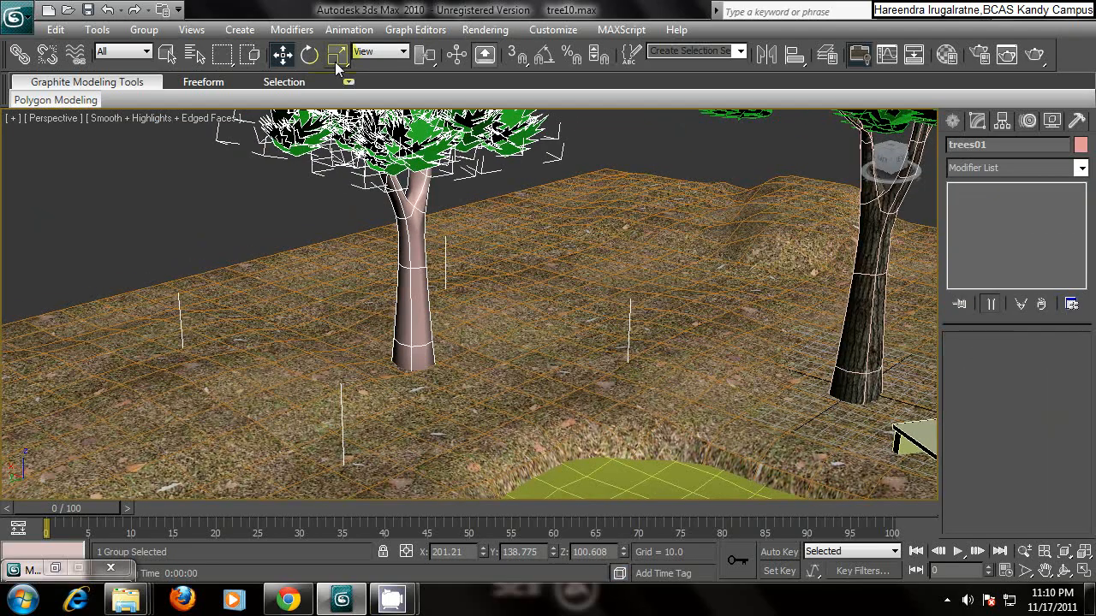
{"action": "left_click", "coordinate": [156, 32]}
{"action": "left_click", "coordinate": [172, 68]}
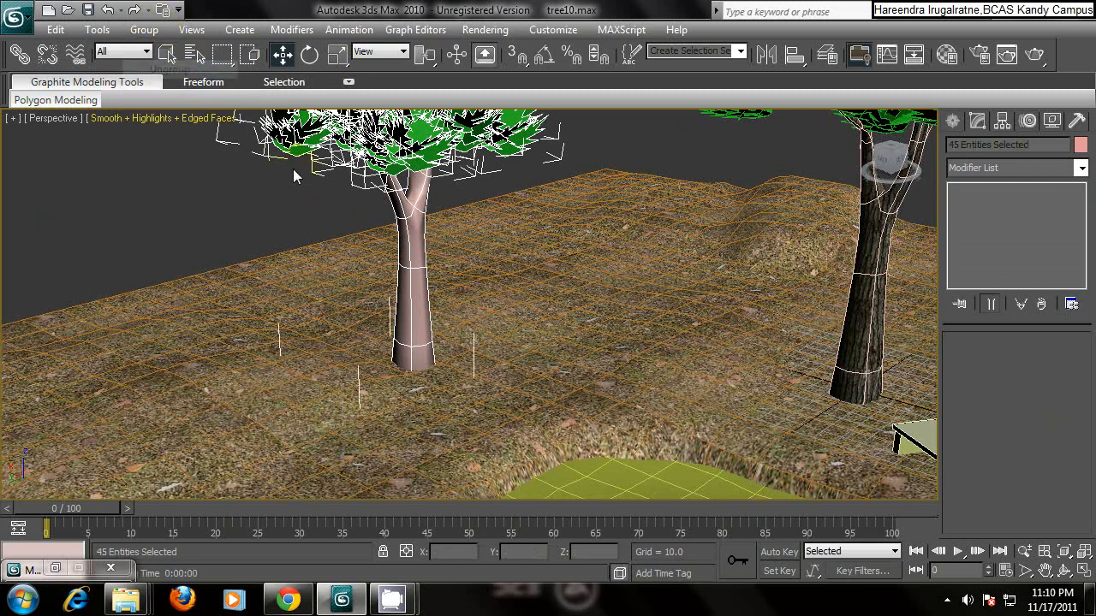
{"action": "left_click", "coordinate": [634, 142]}
{"action": "left_click", "coordinate": [415, 219]}
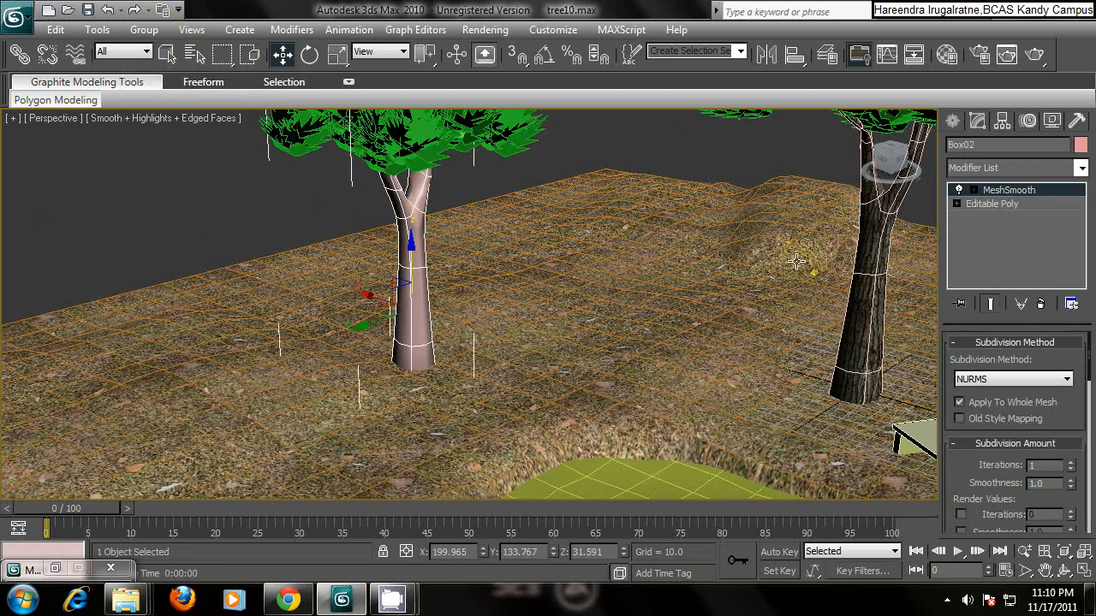
- Apply the 02 - Default bark material to the selected trunk and minimize the Material Editor
{"action": "key", "text": "m"}
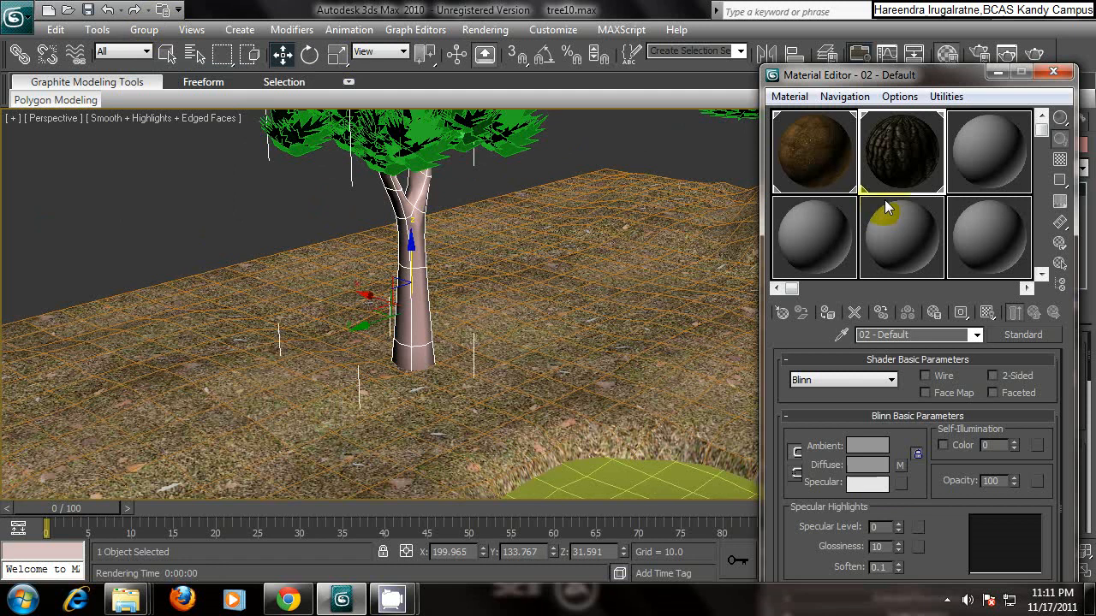
{"action": "left_click_drag", "start_coordinate": [904, 169], "coordinate": [408, 233]}
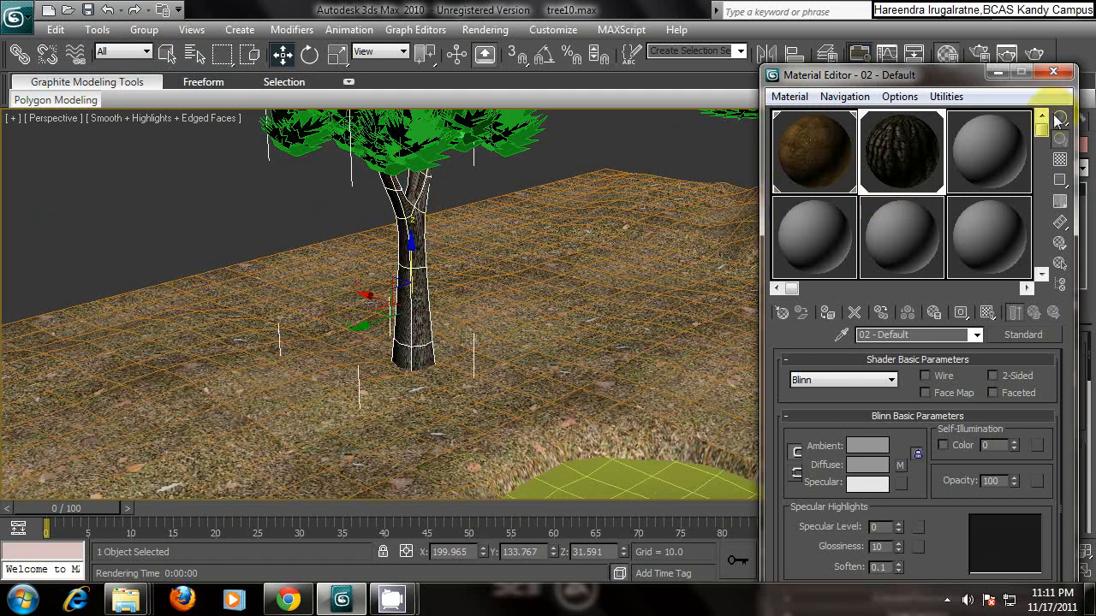
{"action": "left_click", "coordinate": [998, 74]}
- Add a UVW Map modifier to this trunk and set its mapping type to Box
{"action": "left_click", "coordinate": [1081, 168]}
{"action": "scroll", "coordinate": [1003, 365], "scroll_direction": "down", "scroll_amount": 10}
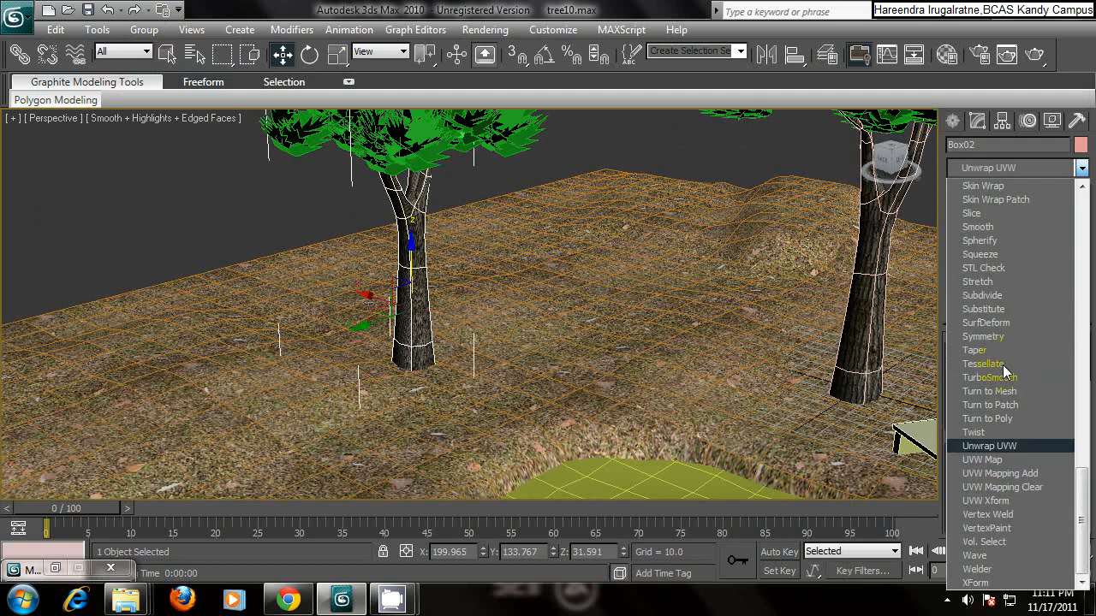
{"action": "left_click", "coordinate": [982, 460]}
{"action": "left_click", "coordinate": [982, 460]}
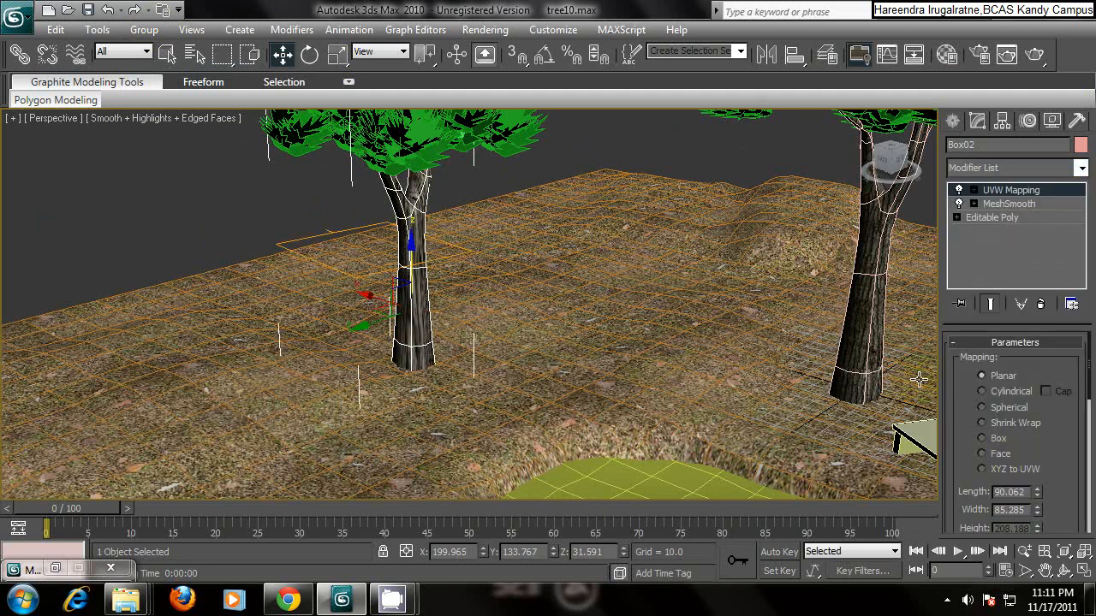
{"action": "scroll", "coordinate": [514, 278], "scroll_direction": "up", "scroll_amount": 5}
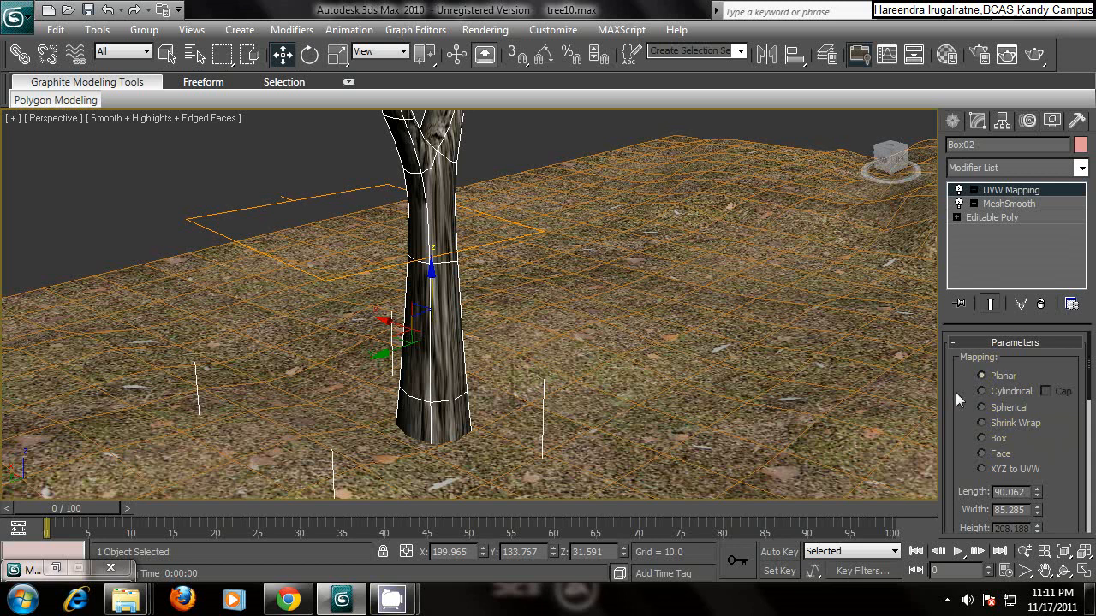
{"action": "left_click", "coordinate": [997, 439]}
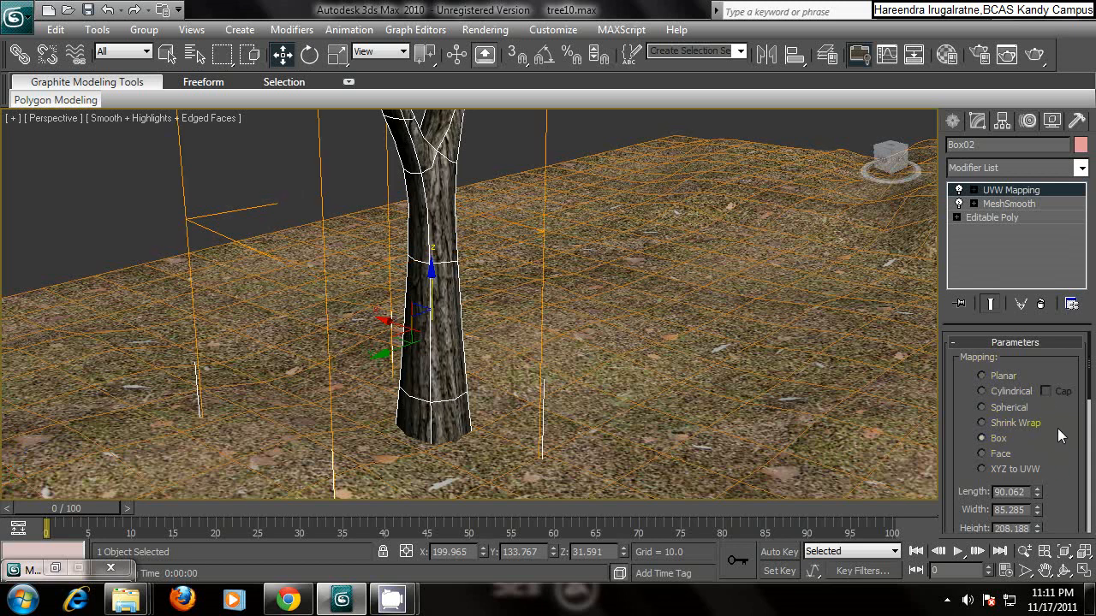
- Set the trunk's box mapping height to 143.65 and width to 75.051, then deselect the trunk
{"action": "left_click_drag", "start_coordinate": [1058, 463], "coordinate": [1062, 370]}
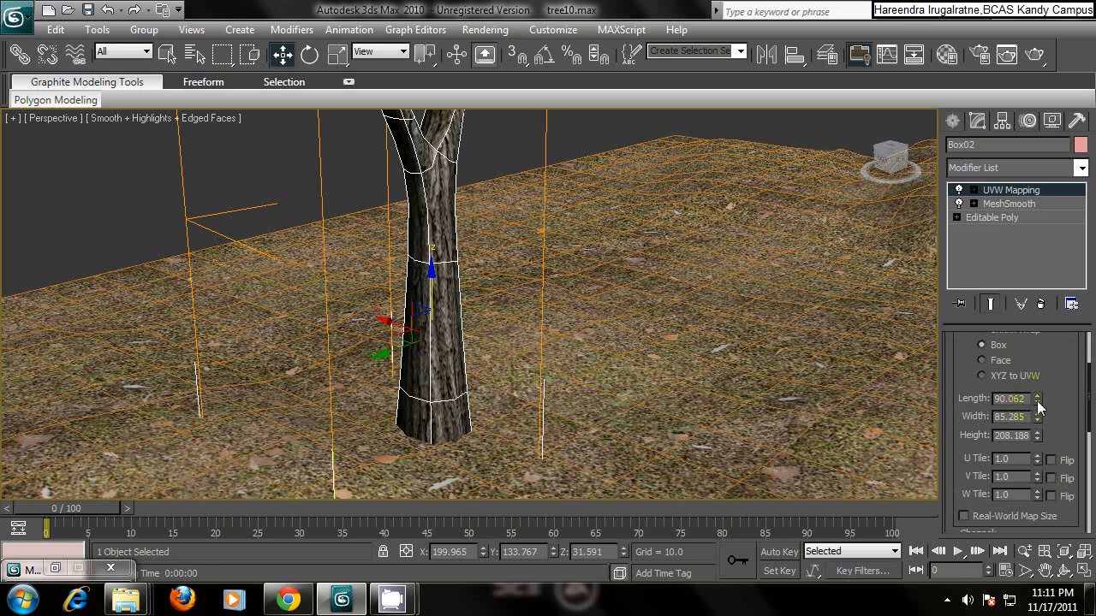
{"action": "left_click_drag", "start_coordinate": [1037, 436], "coordinate": [1038, 459]}
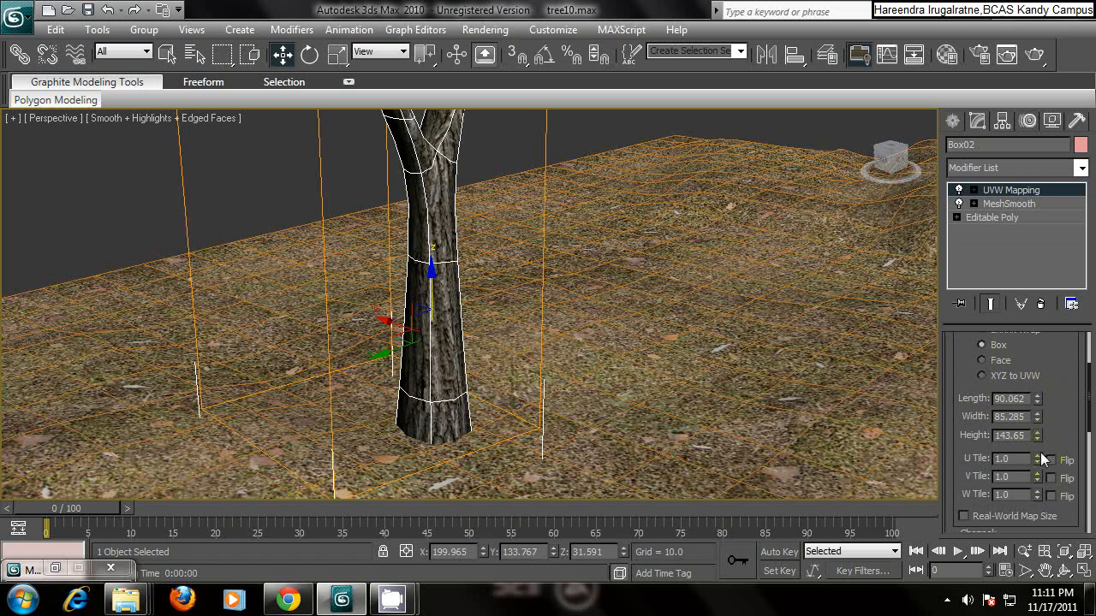
{"action": "left_click_drag", "start_coordinate": [1038, 415], "coordinate": [1038, 421]}
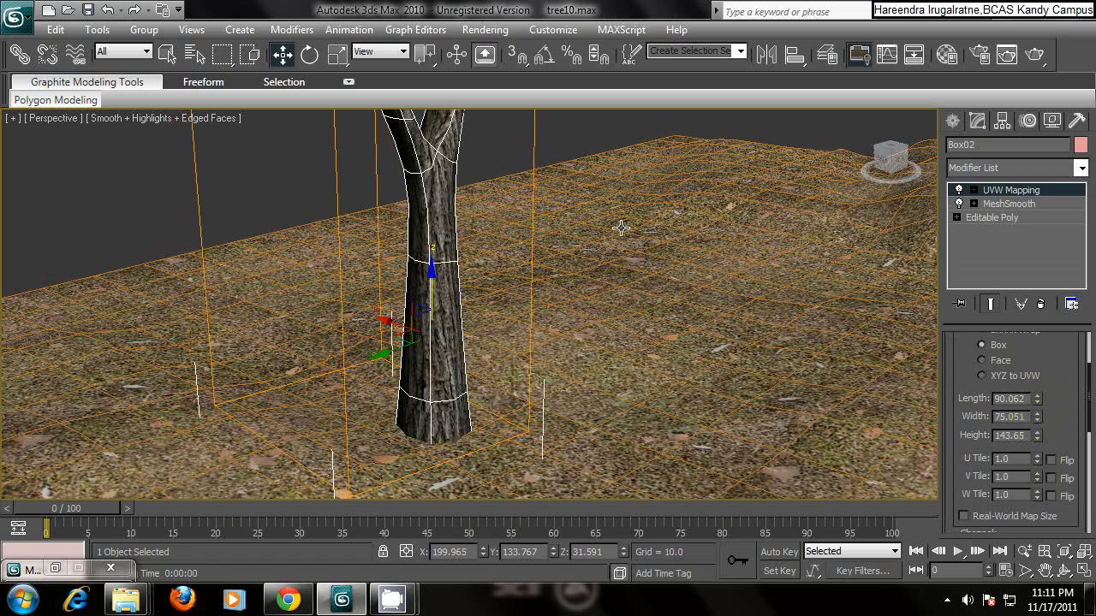
{"action": "left_click", "coordinate": [249, 199]}
- Render the Perspective view with all three trees, the bench and the pond in frame, and close the rendered image
{"action": "scroll", "coordinate": [451, 226], "scroll_direction": "down", "scroll_amount": 6}
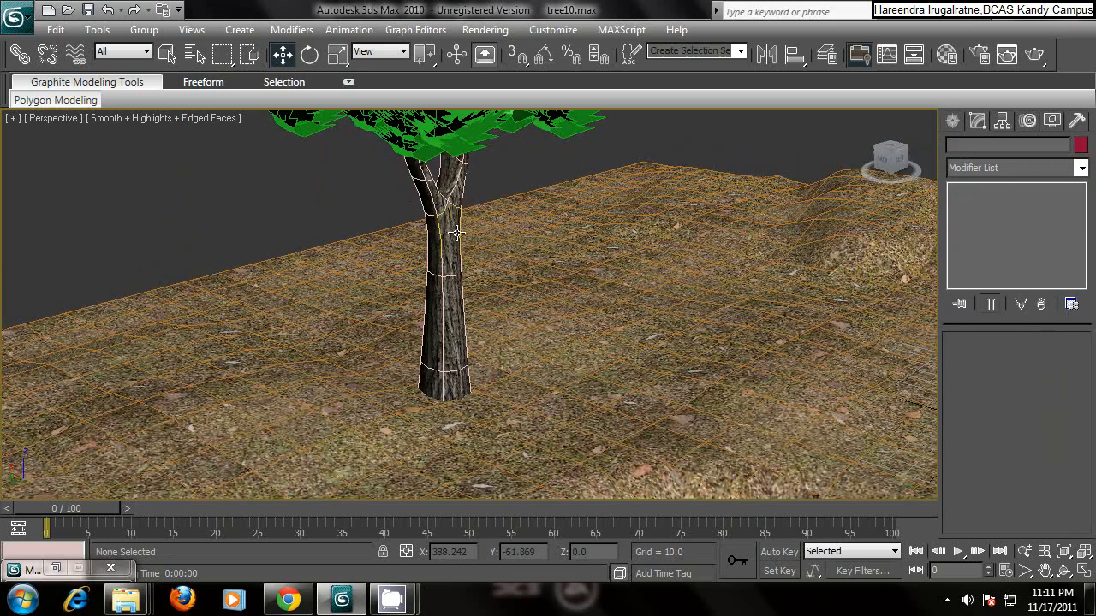
{"action": "scroll", "coordinate": [477, 247], "scroll_direction": "up", "scroll_amount": 3}
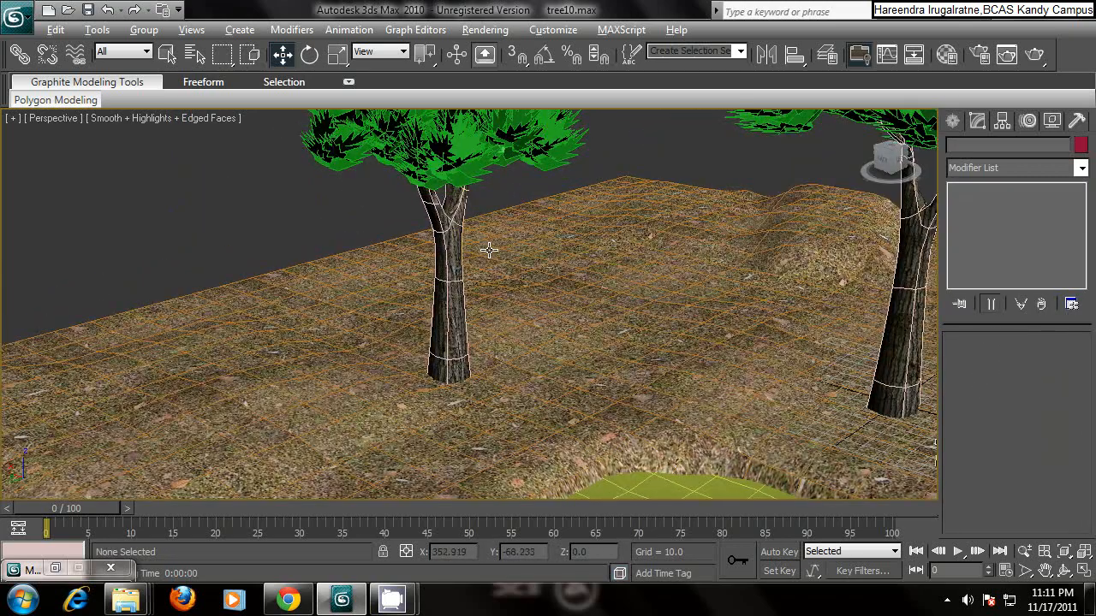
{"action": "middle_click_drag", "start_coordinate": [487, 249], "coordinate": [565, 256], "text": "alt"}
{"action": "middle_click_drag", "start_coordinate": [478, 250], "coordinate": [601, 269]}
{"action": "middle_click_drag", "start_coordinate": [462, 249], "coordinate": [668, 168], "text": "alt"}
{"action": "scroll", "coordinate": [480, 257], "scroll_direction": "down", "scroll_amount": 1}
{"action": "mouse_move", "coordinate": [509, 232]}
{"action": "middle_mouse_down", "text": "alt"}
{"action": "mouse_move", "coordinate": [496, 210]}
{"action": "mouse_move", "coordinate": [485, 241]}
{"action": "mouse_move", "coordinate": [492, 233]}
{"action": "middle_mouse_up", "text": "alt"}
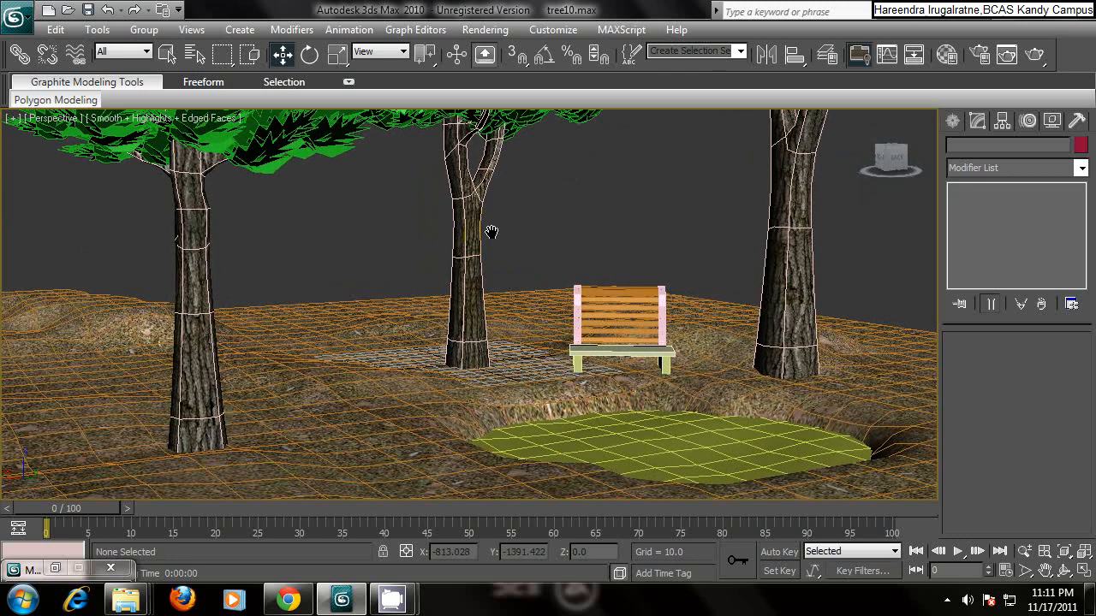
{"action": "key", "text": "shift+q"}
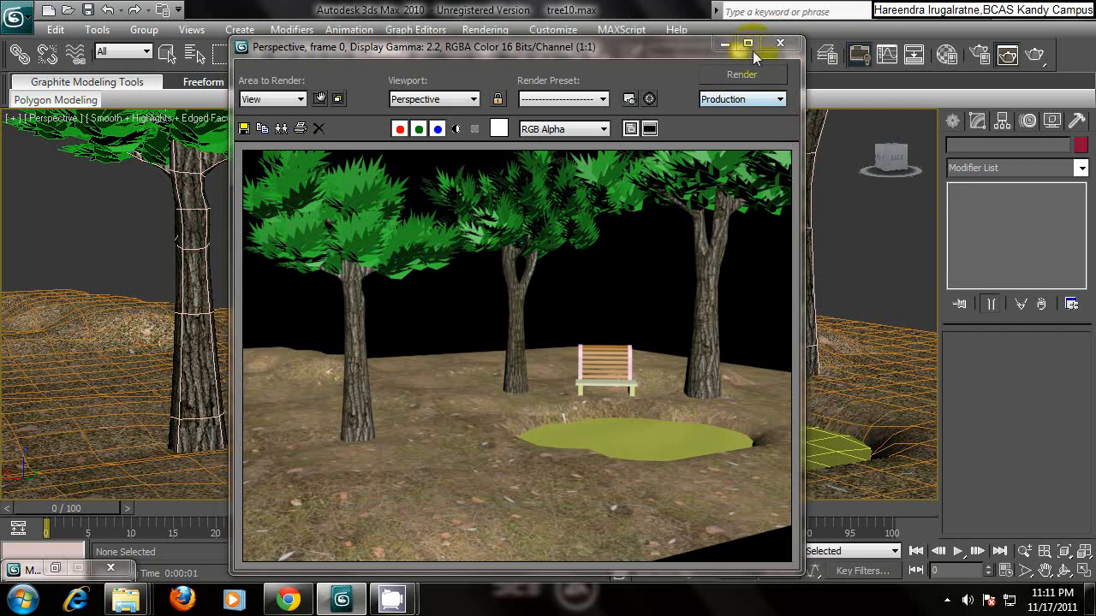
{"action": "left_click", "coordinate": [778, 45]}
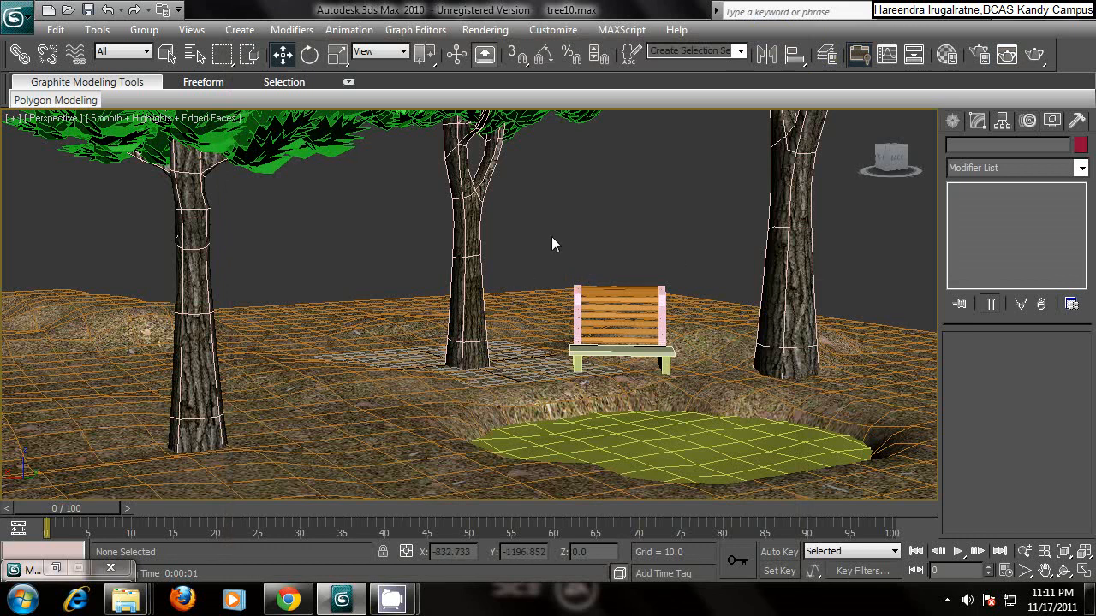
{"action": "left_click", "coordinate": [946, 601]}
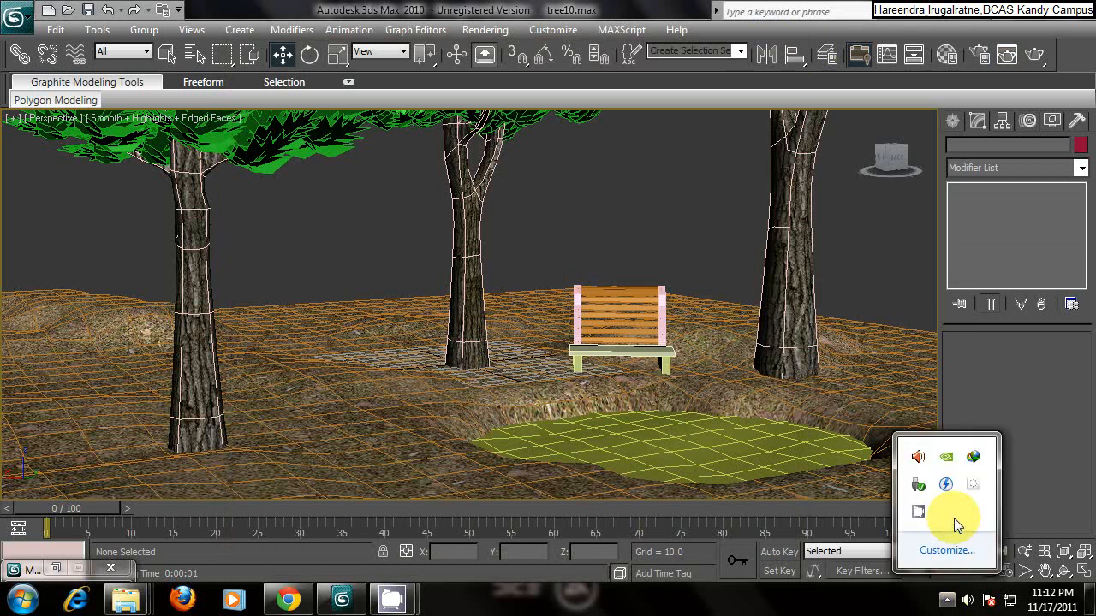